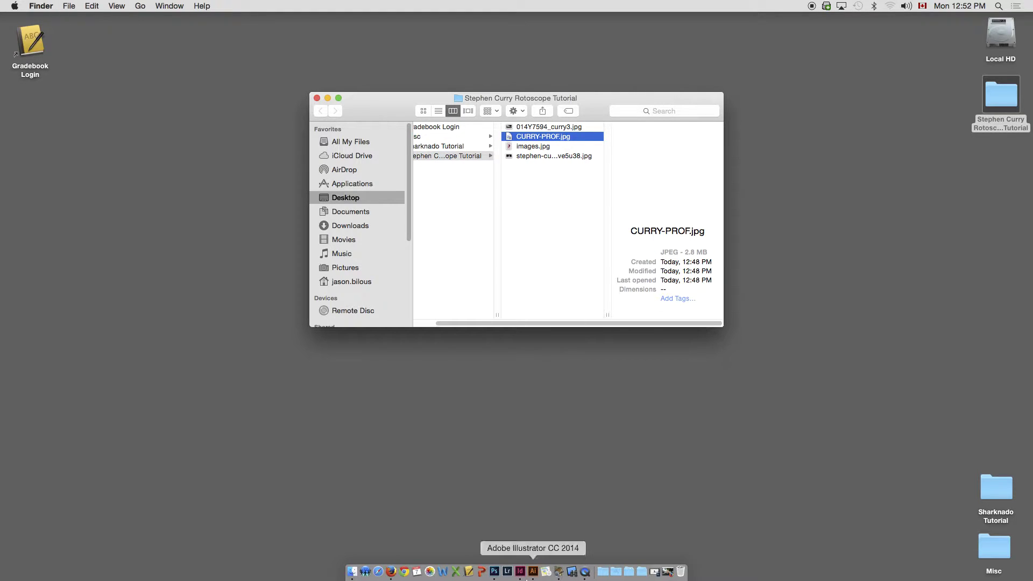
- Switch to Firefox, examine the 014Y7594_curry3.jpg portrait at full size in an enlarged window, and minimise the browser and folder windows
click(392, 571)
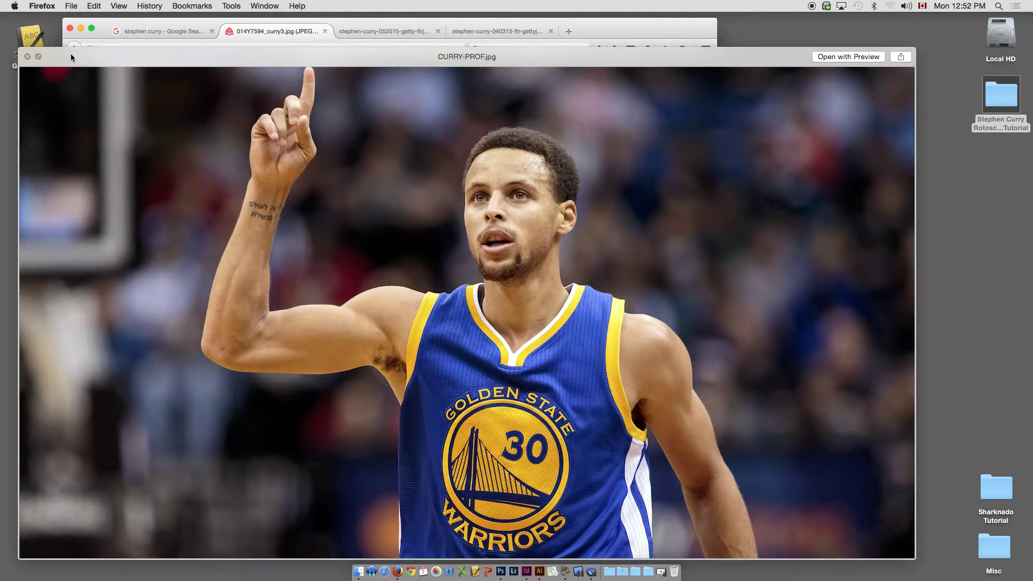
drag(70, 54, 100, 59)
click(58, 63)
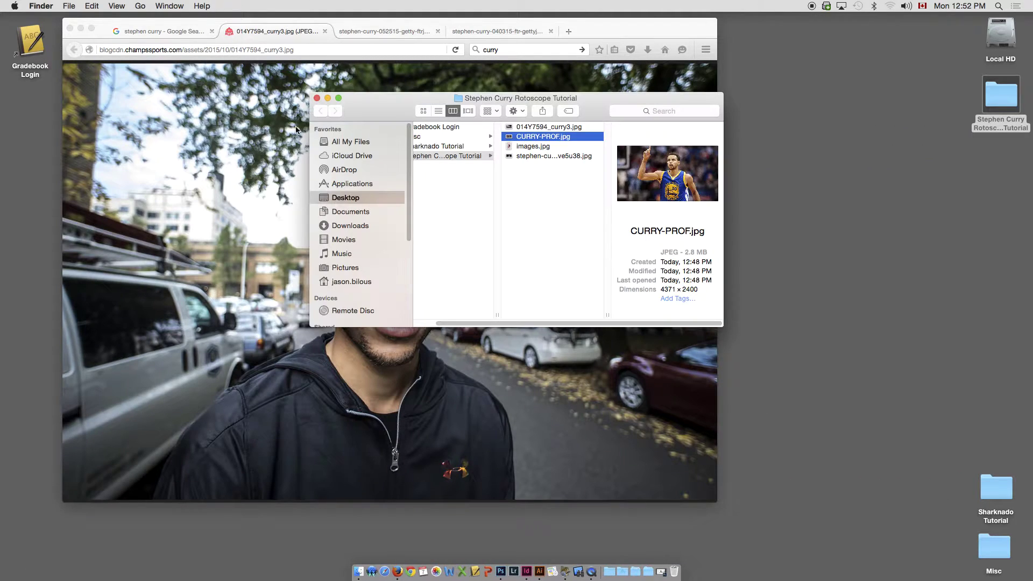
click(299, 97)
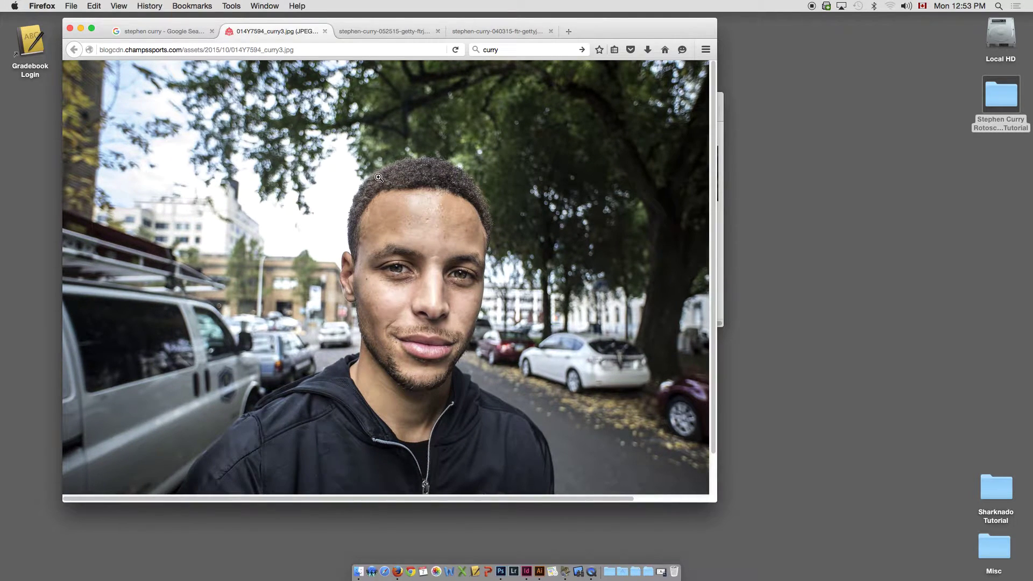
click(380, 177)
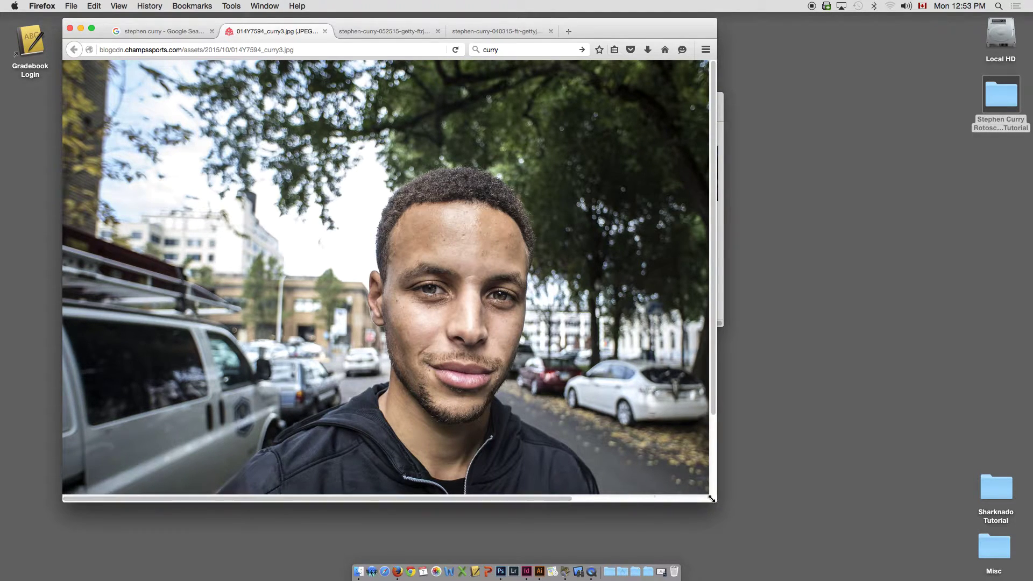
drag(717, 501, 770, 526)
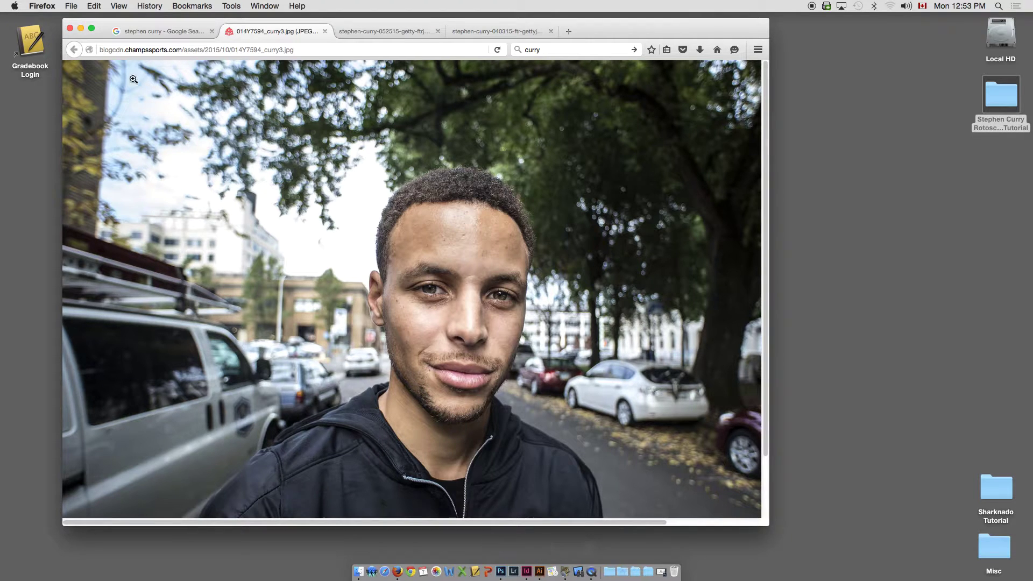
click(81, 29)
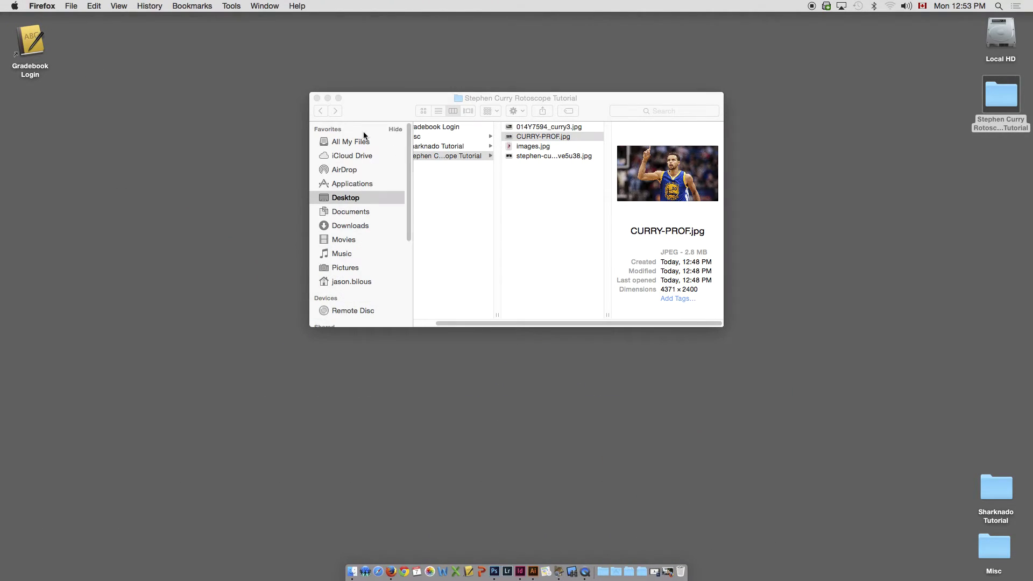
click(327, 98)
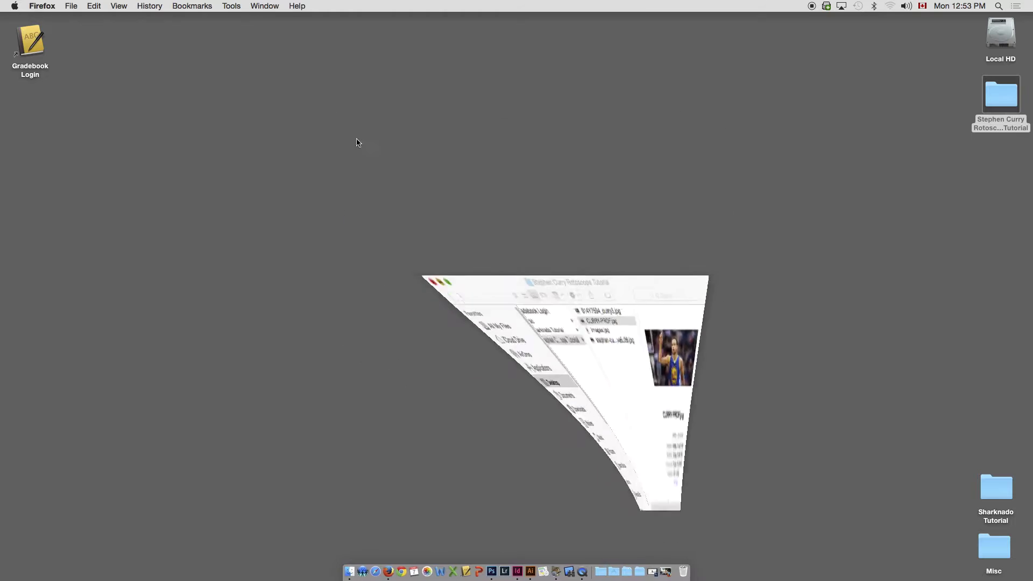
- Switch to Illustrator and create a new Letter-size document in landscape orientation, 11 in wide by 8.5 in high
click(527, 572)
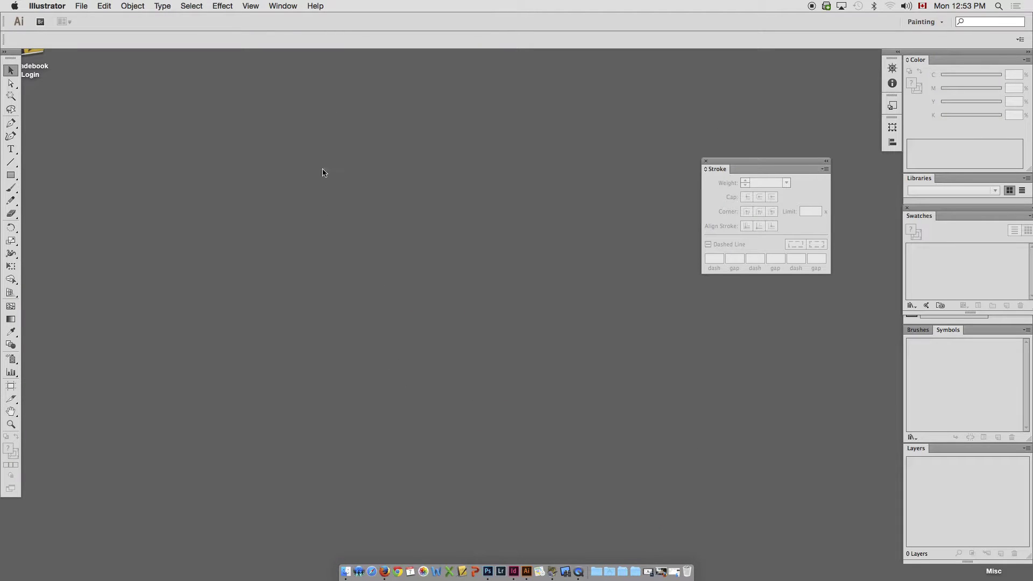
click(80, 6)
click(89, 17)
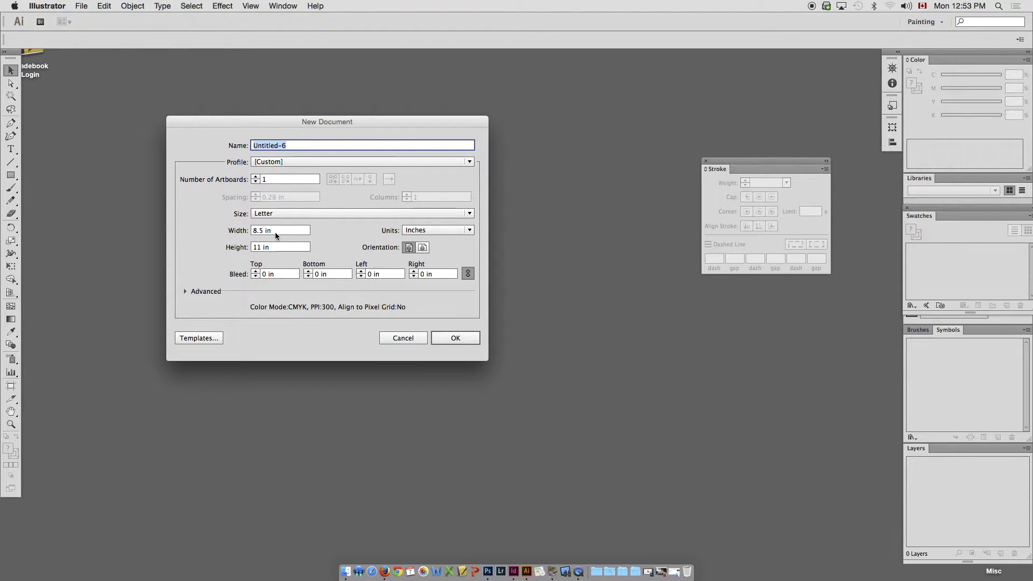
click(422, 248)
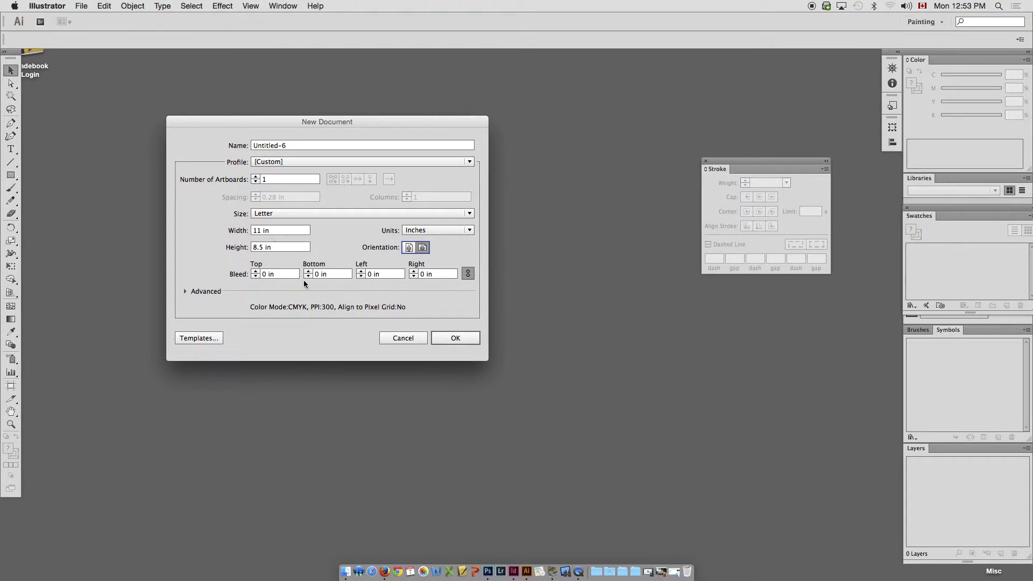
click(448, 338)
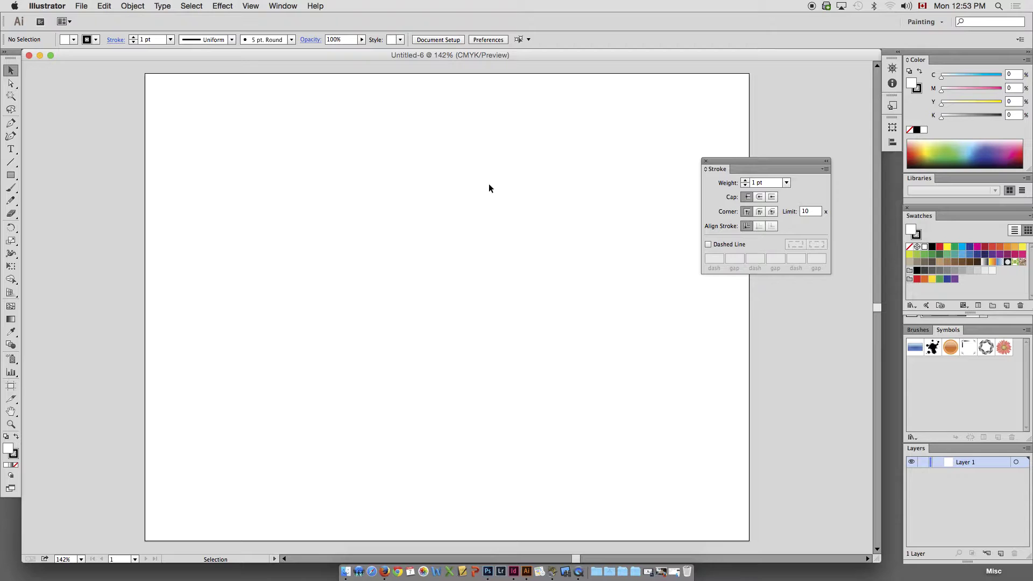
- Open the Stephen Curry Rotoscope Tutorial folder from the desktop and move its window clear of the artboard
drag(502, 186, 426, 180)
alt+super+click(431, 196)
drag(500, 239, 416, 163)
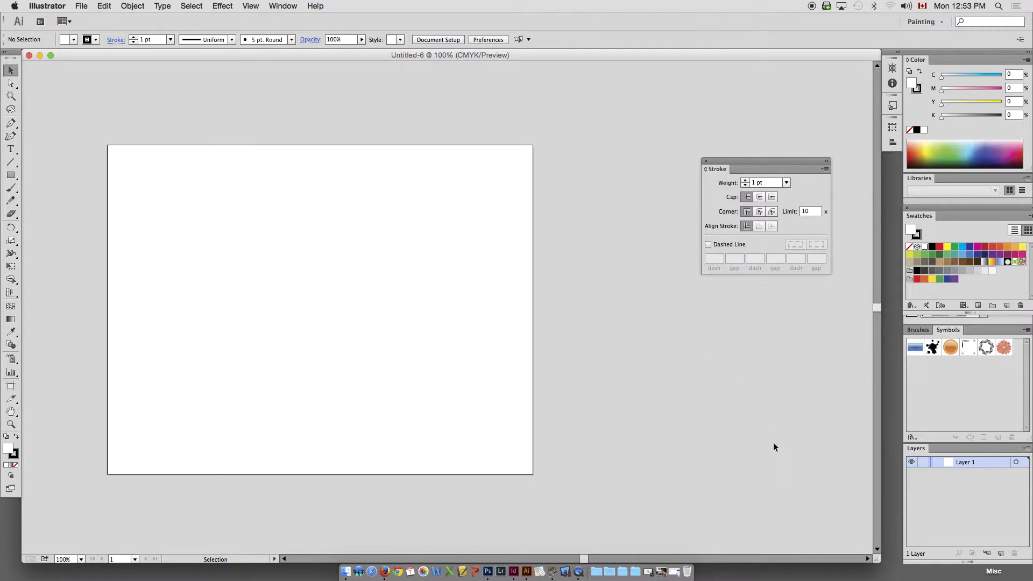
click(886, 522)
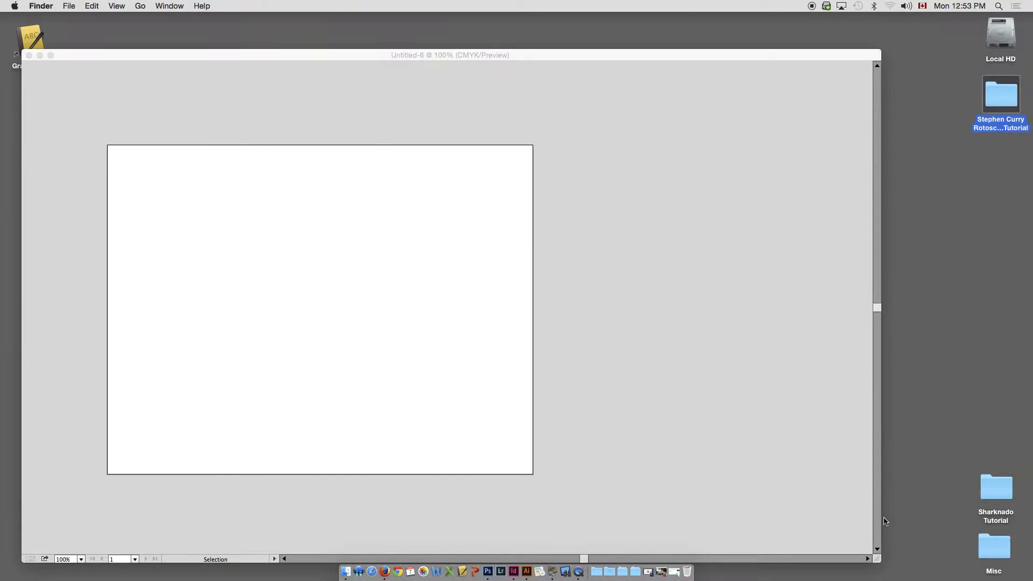
double_click(1001, 107)
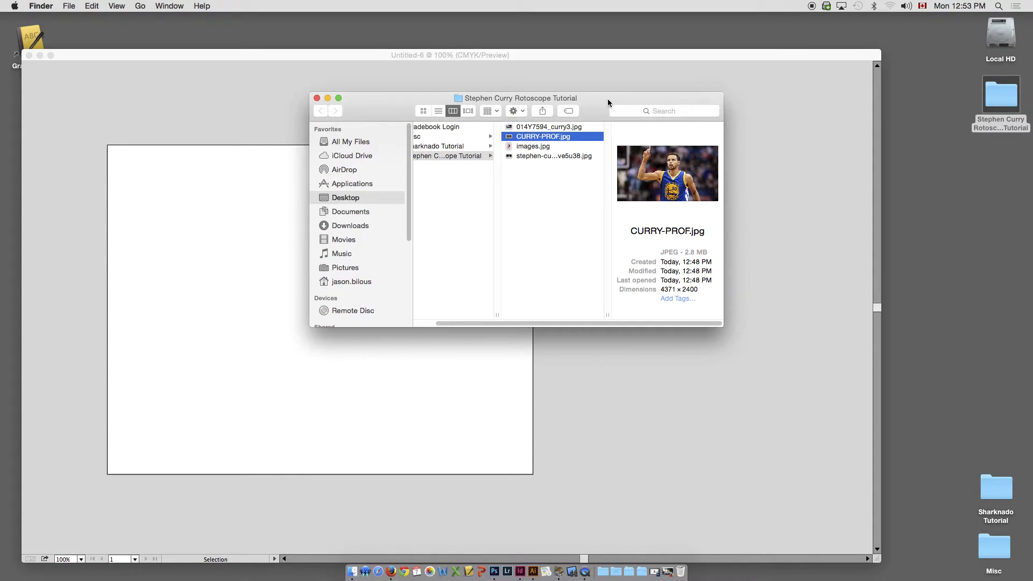
drag(608, 98, 896, 81)
- Place 014Y7594_curry3.jpg from the folder into the Illustrator document and move it over the artboard
key(Down)
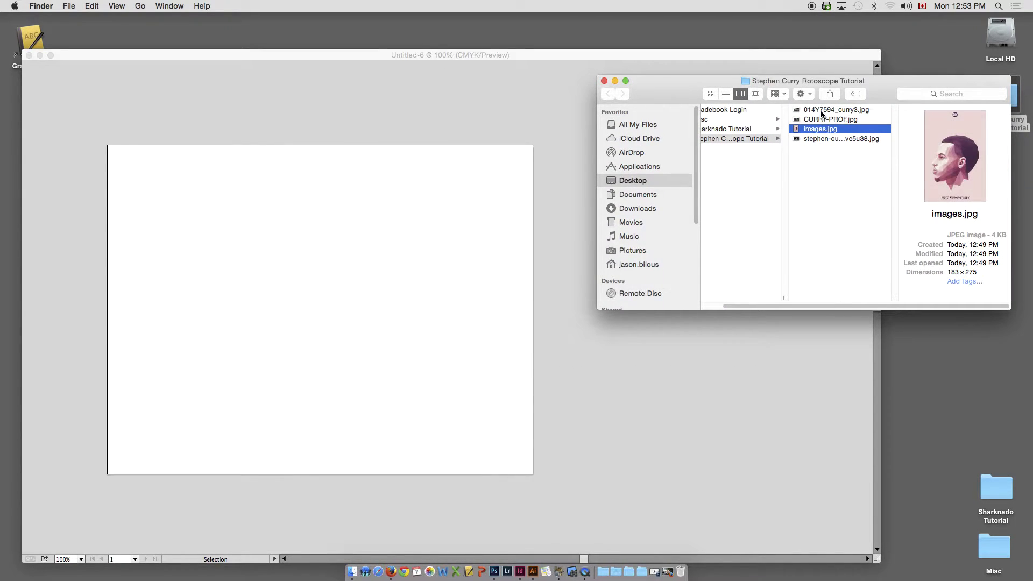
click(822, 111)
click(822, 130)
click(832, 110)
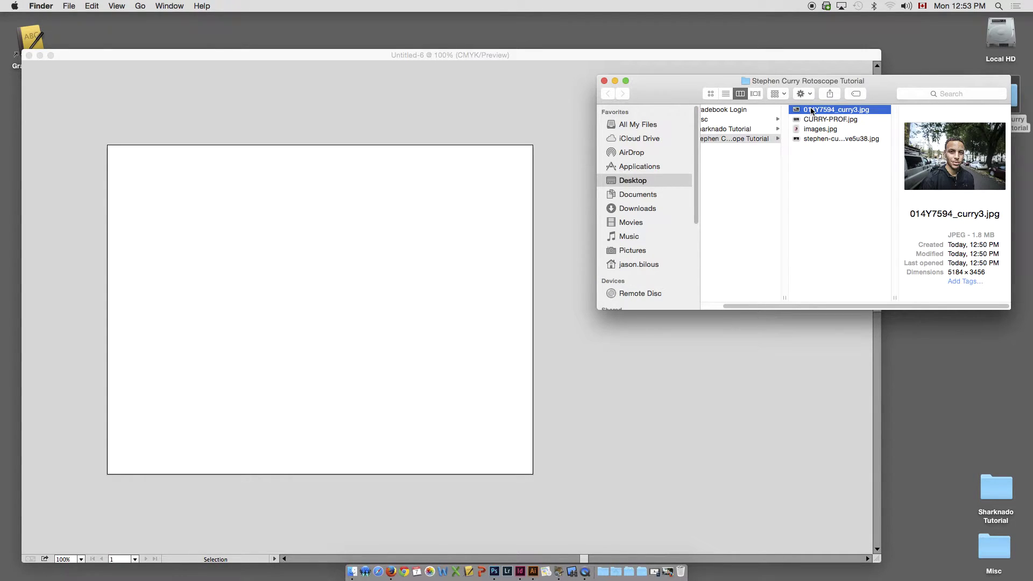
drag(813, 112, 145, 163)
drag(195, 242, 383, 344)
- Scale the placed photo down to about 9.66 by 6.44 in and move it inside the artboard
key(super+minus)
key(s)
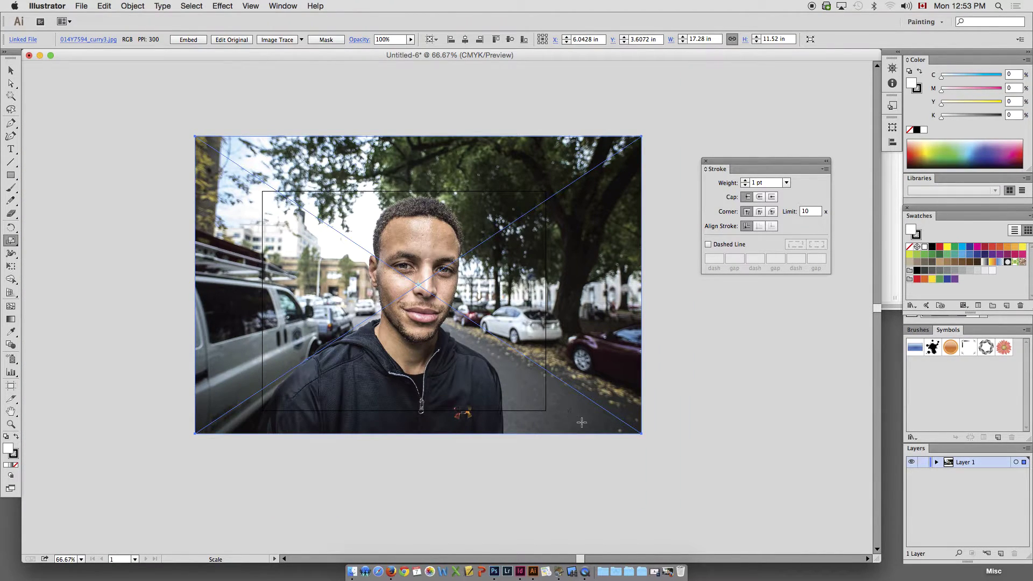
drag(582, 423, 547, 380)
drag(479, 344, 503, 381)
key(v)
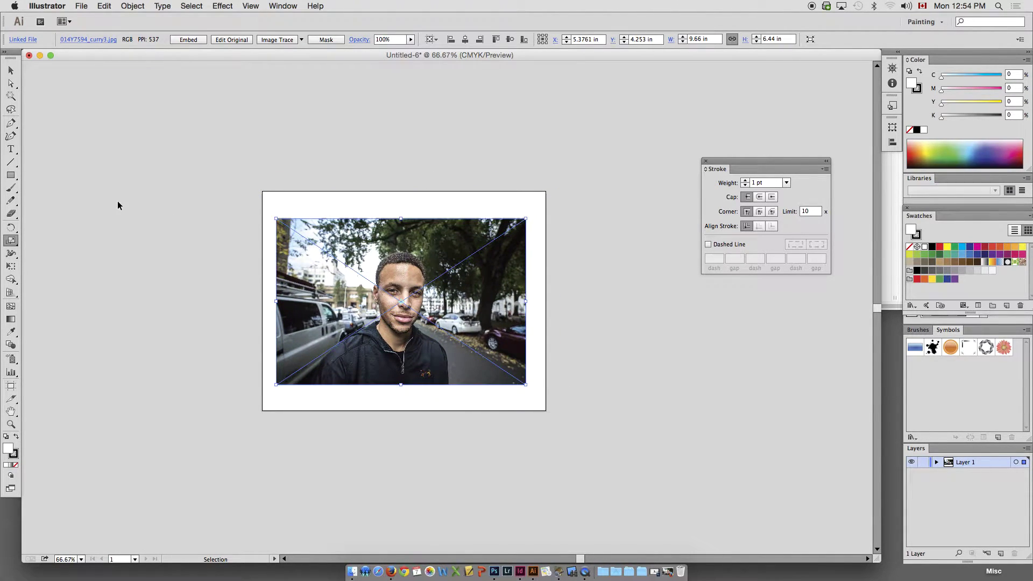
- Nudge the photo on the artboard to about X 5.47 in, Y 4.20 in
super+click(118, 206)
drag(314, 240, 528, 373)
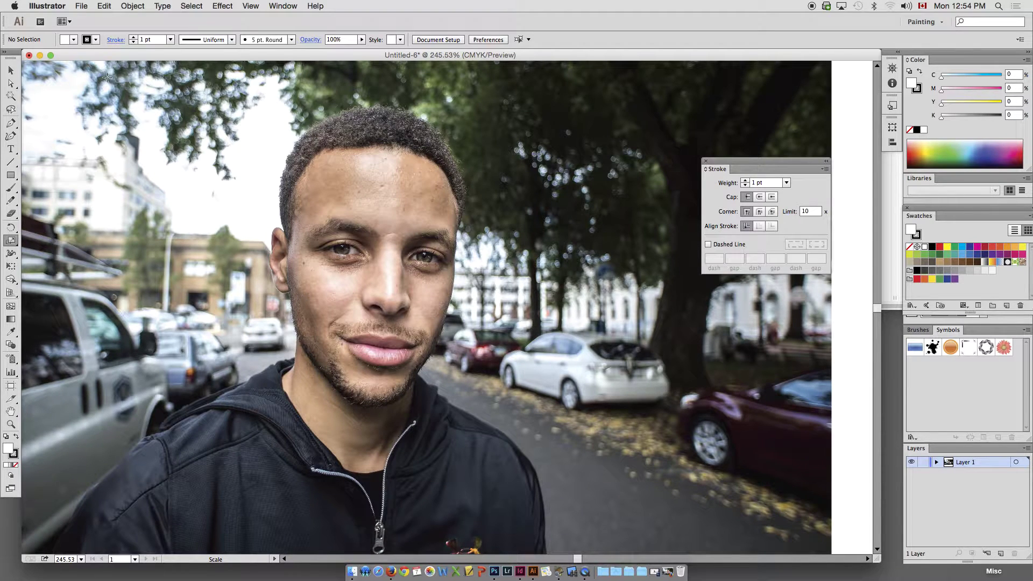
click(12, 72)
key(super+1)
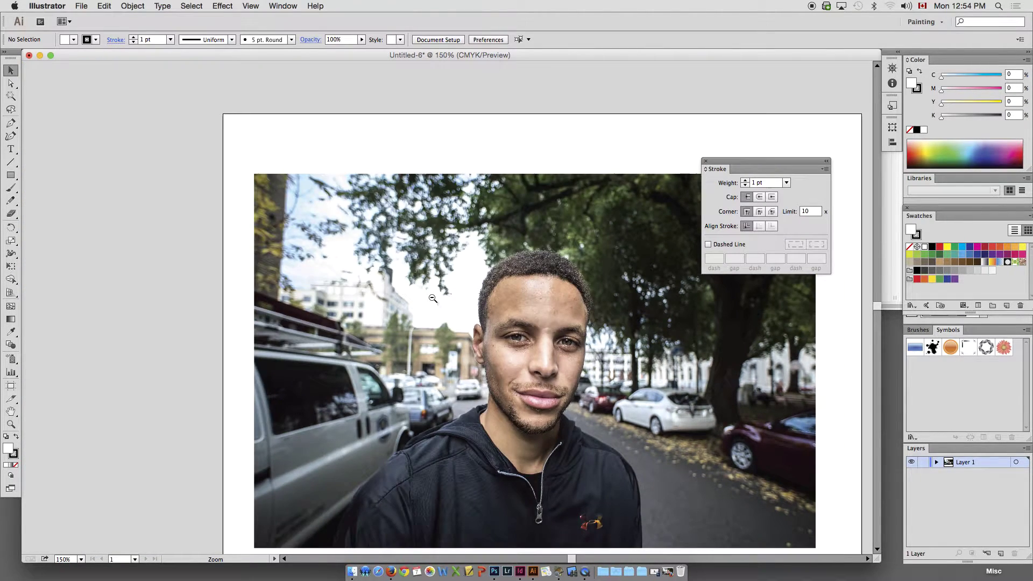
drag(499, 325, 313, 296)
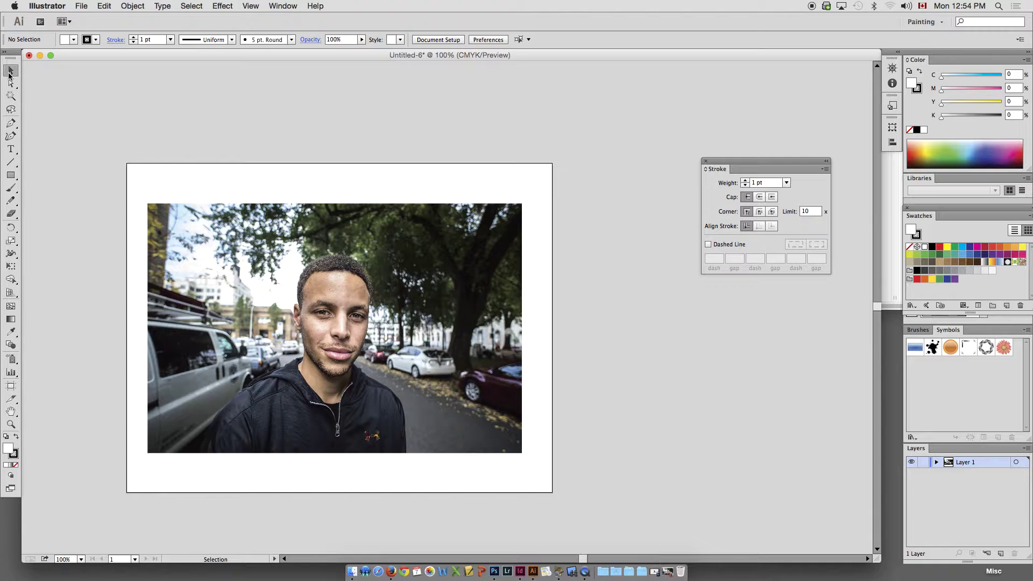
drag(186, 235, 189, 233)
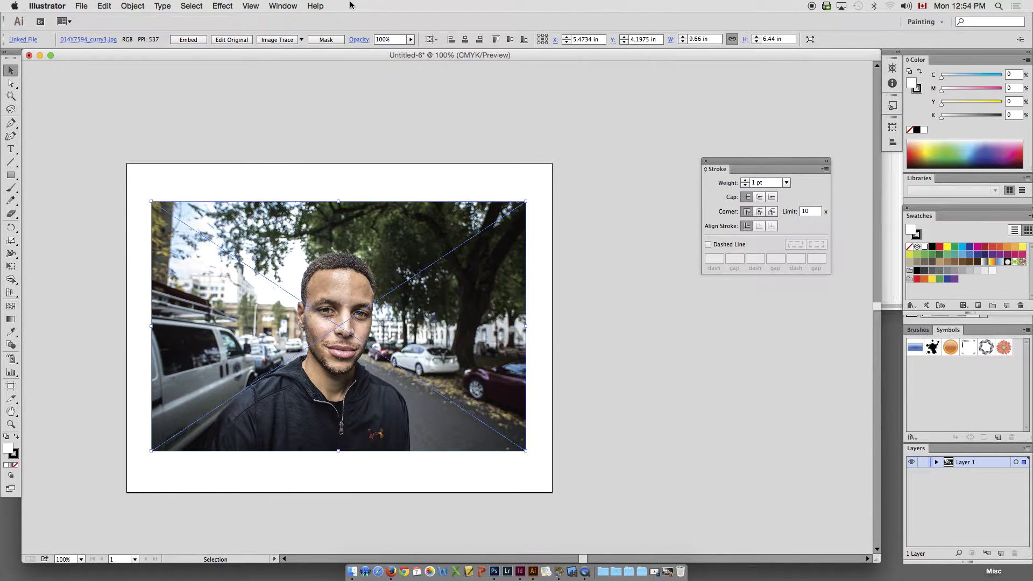
- Detach the Layers panel from its dock and float it beside the artboard
click(284, 7)
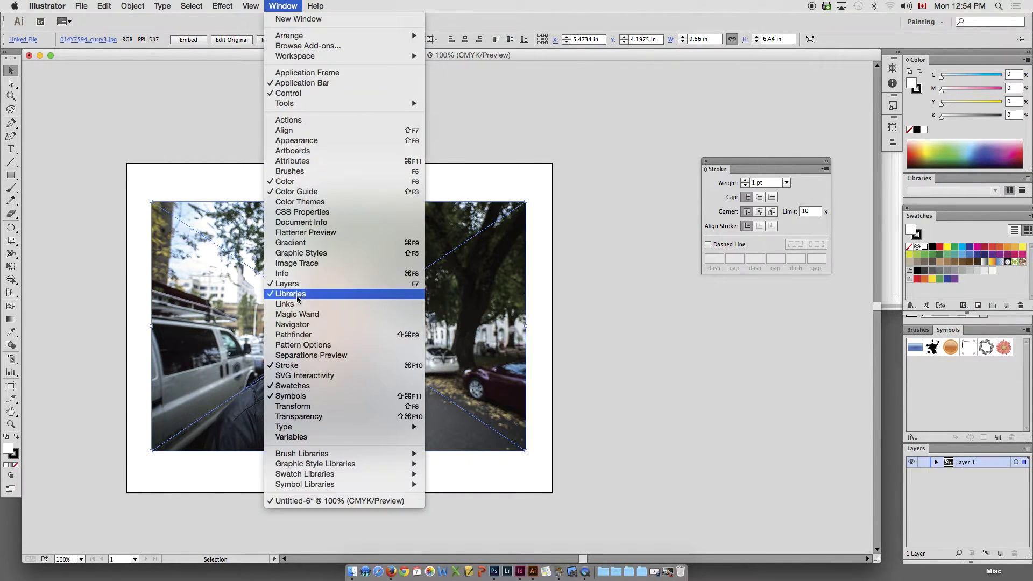
click(295, 284)
click(283, 6)
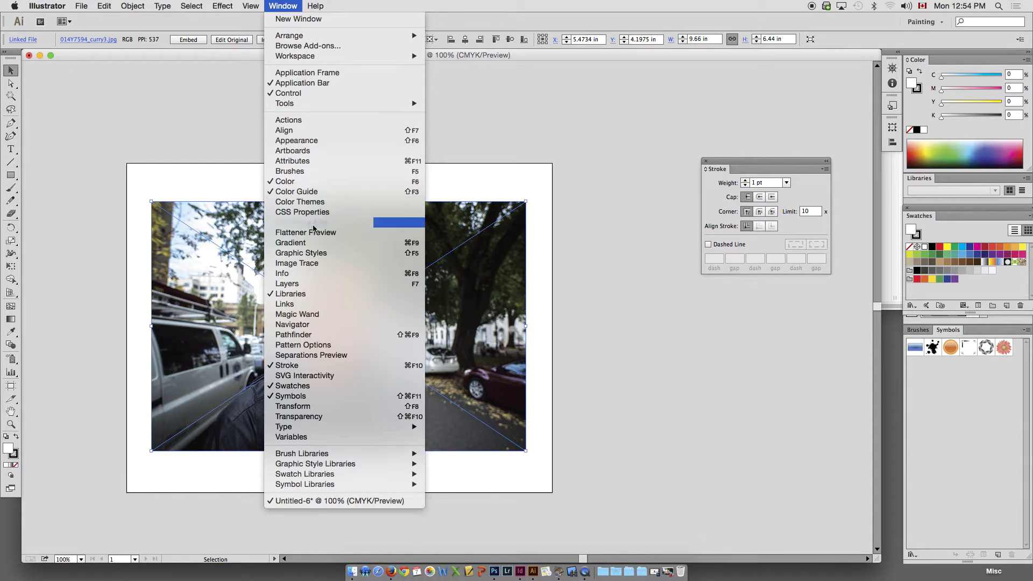
click(293, 285)
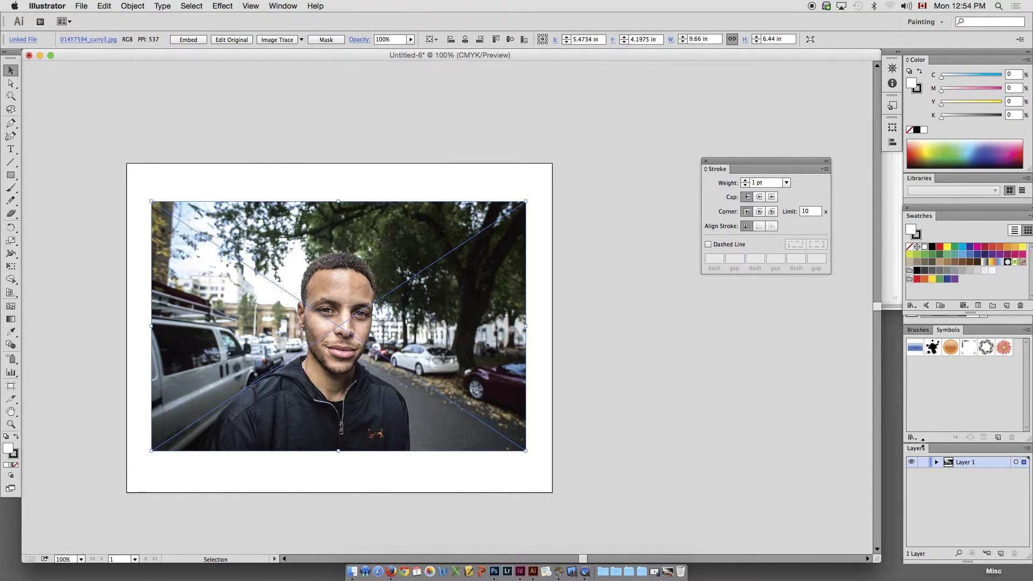
drag(923, 443, 651, 318)
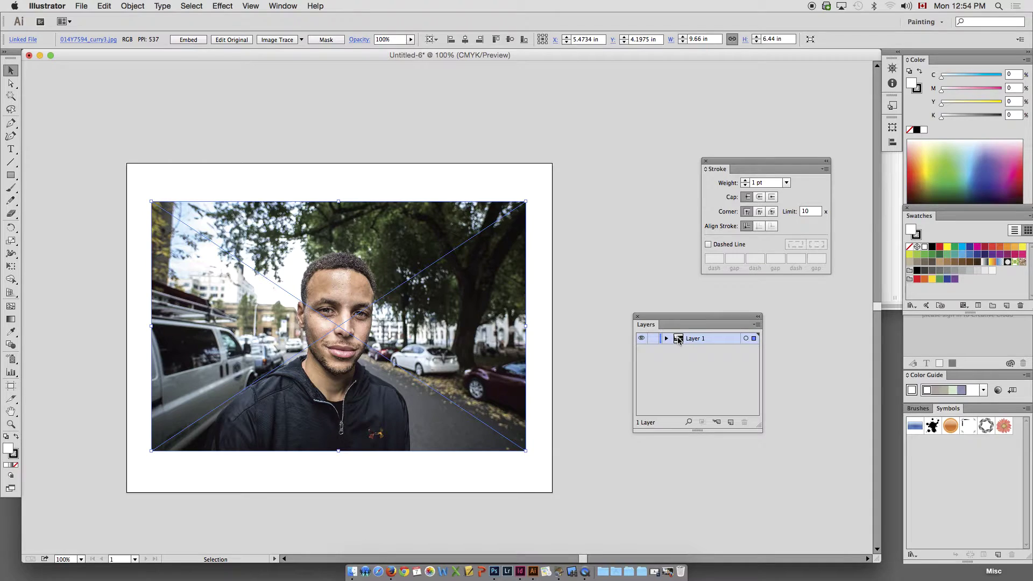
- Lock Layer 1 and dim its images to 50%
double_click(679, 340)
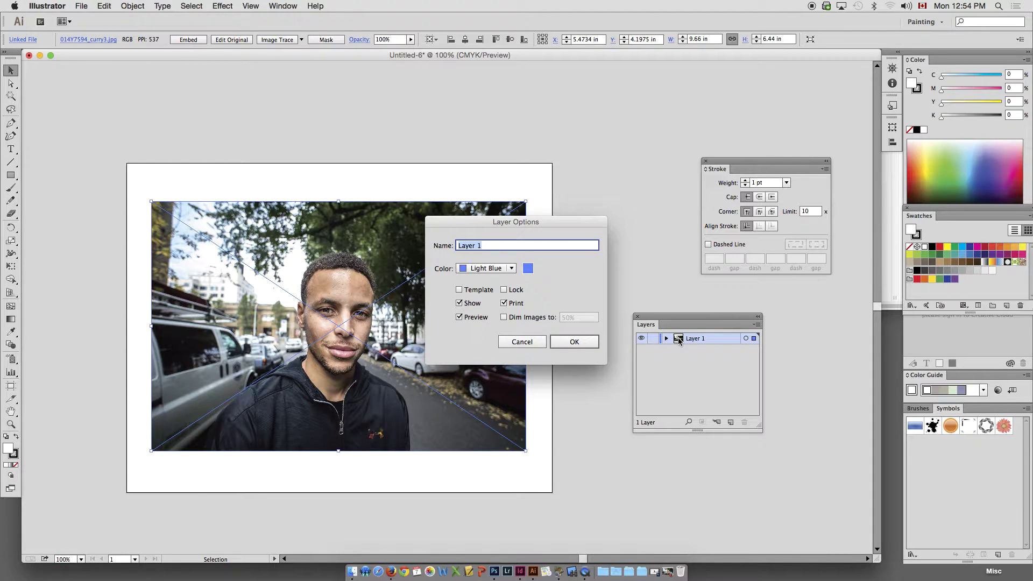
click(504, 290)
click(504, 317)
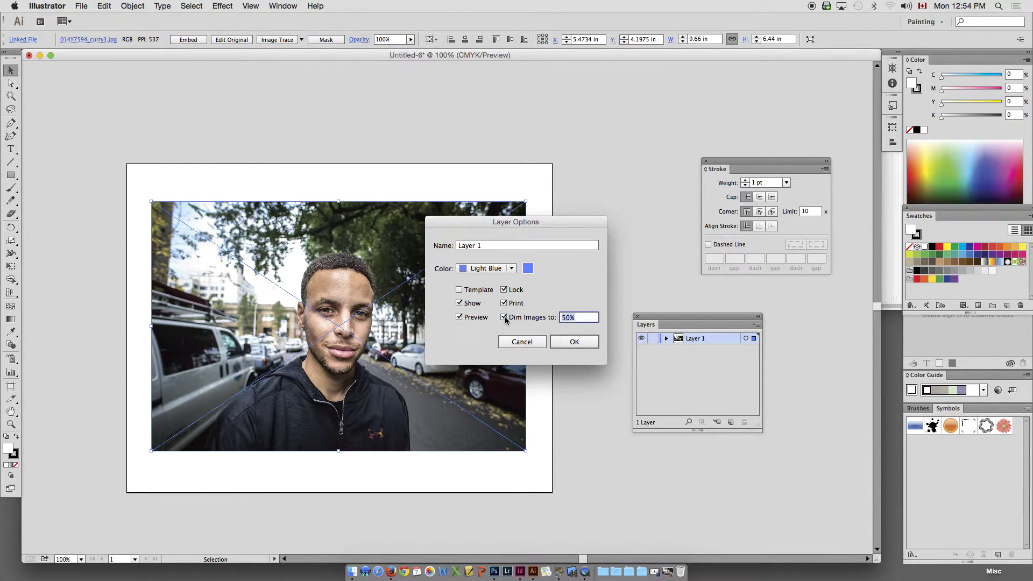
click(585, 344)
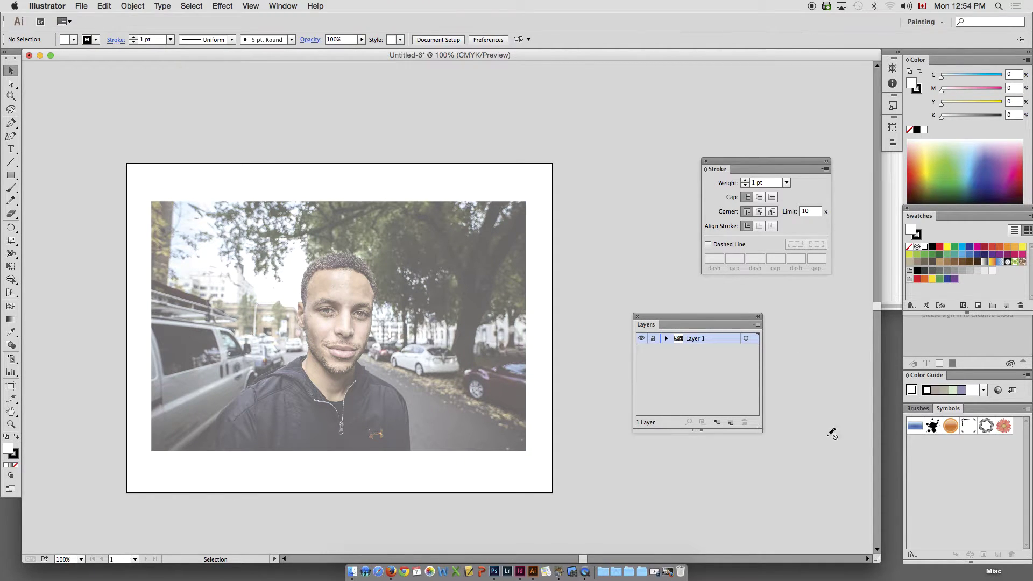
- Open 014Y7594_curry3.jpg from the tutorial folder in Photoshop and enlarge the view to 25%
click(876, 580)
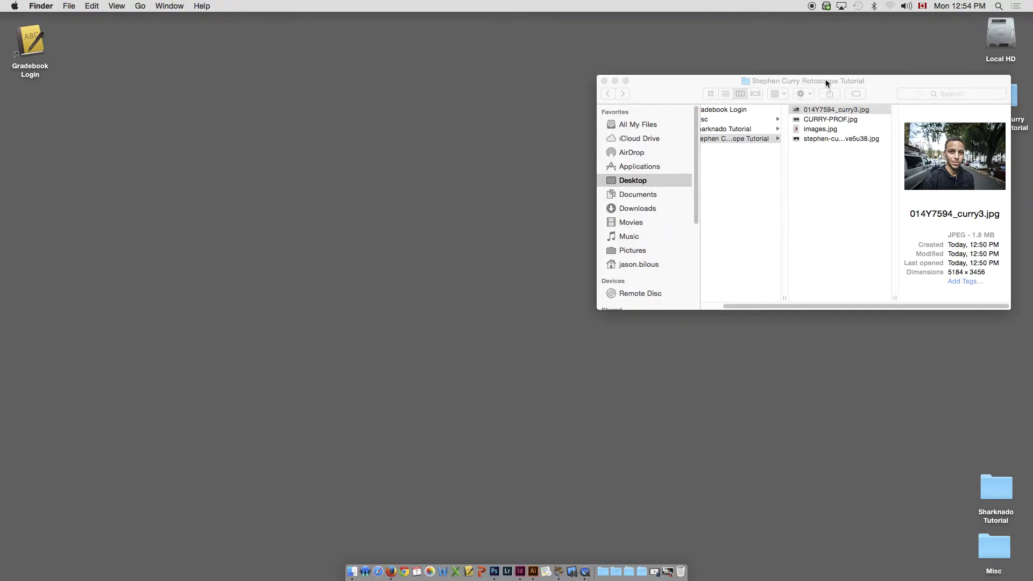
drag(826, 81, 494, 569)
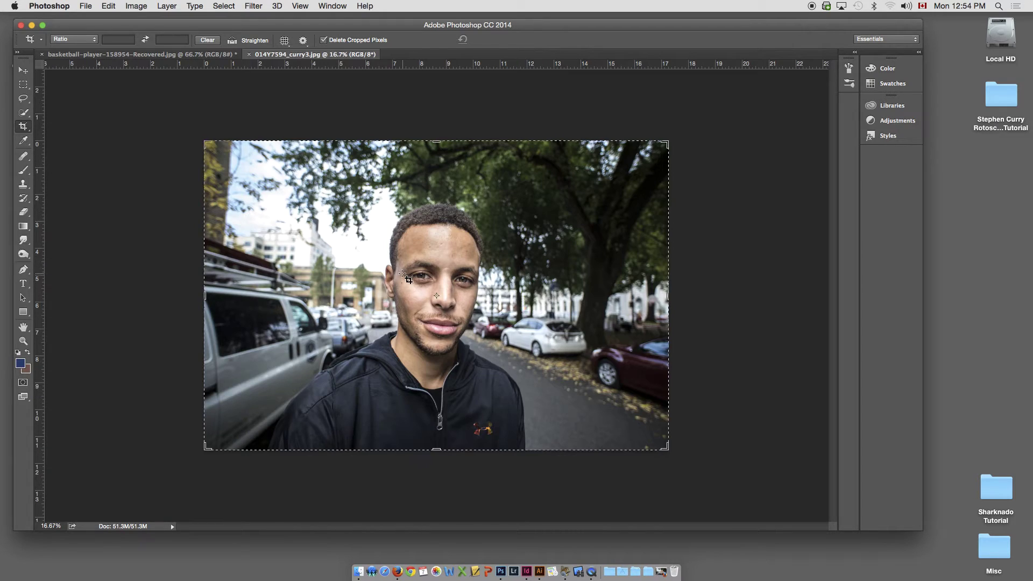
key(super+plus)
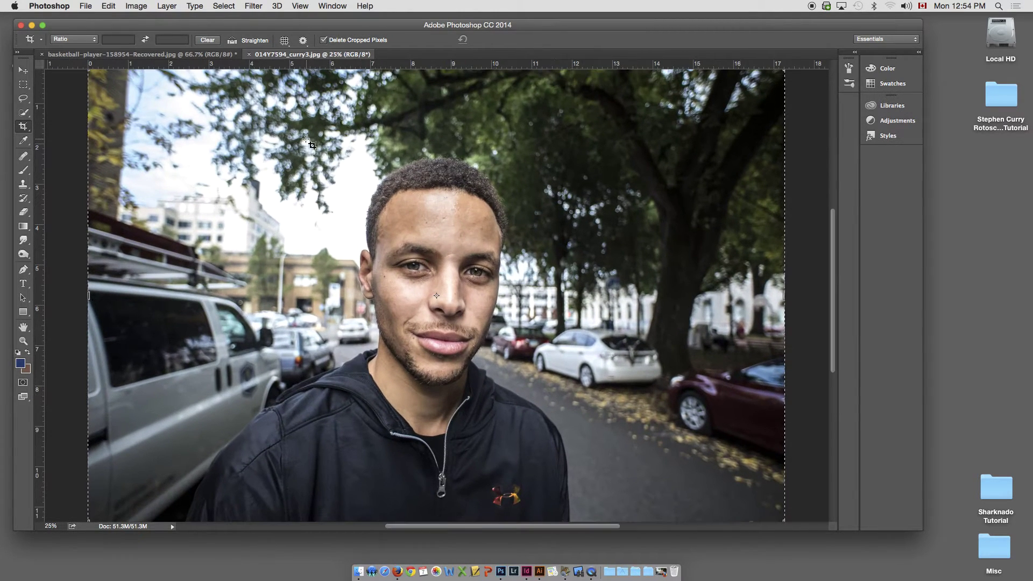
- Shape an S-curve in Curves on the RGB channel, raising the highlights and setting the shadow point to input 61, output 51
click(133, 6)
mouse_move(145, 37)
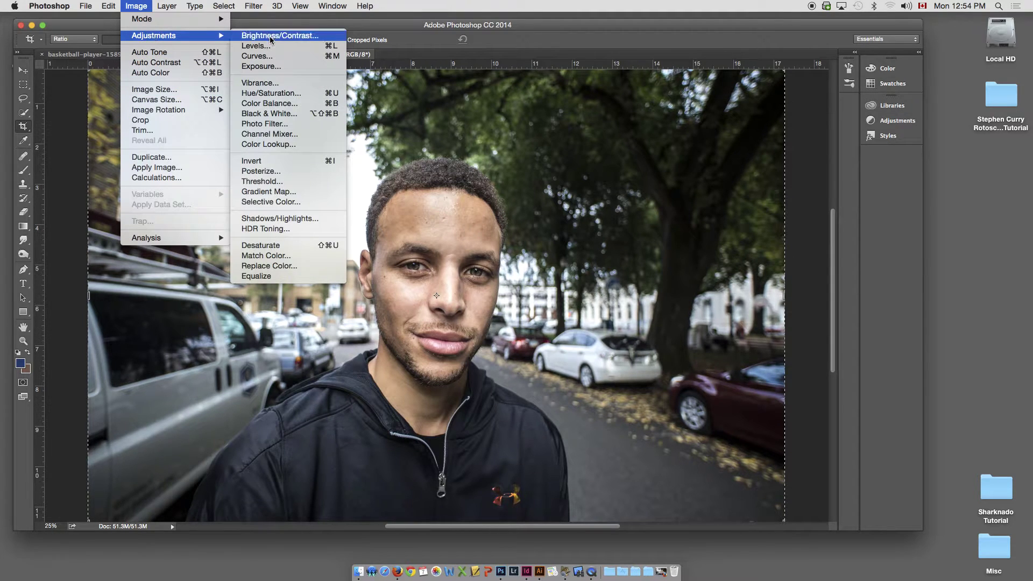
click(257, 56)
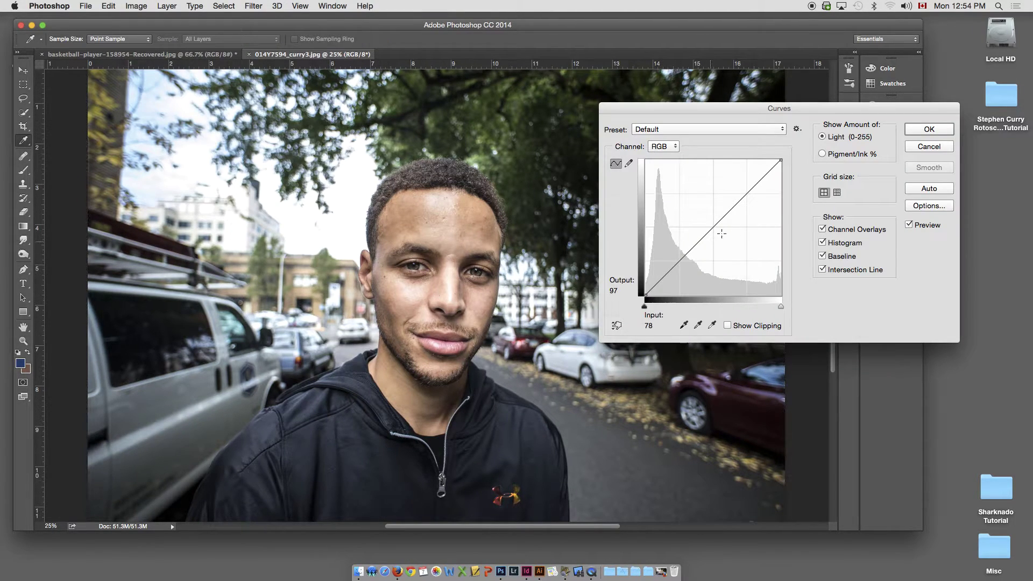
drag(733, 208, 732, 189)
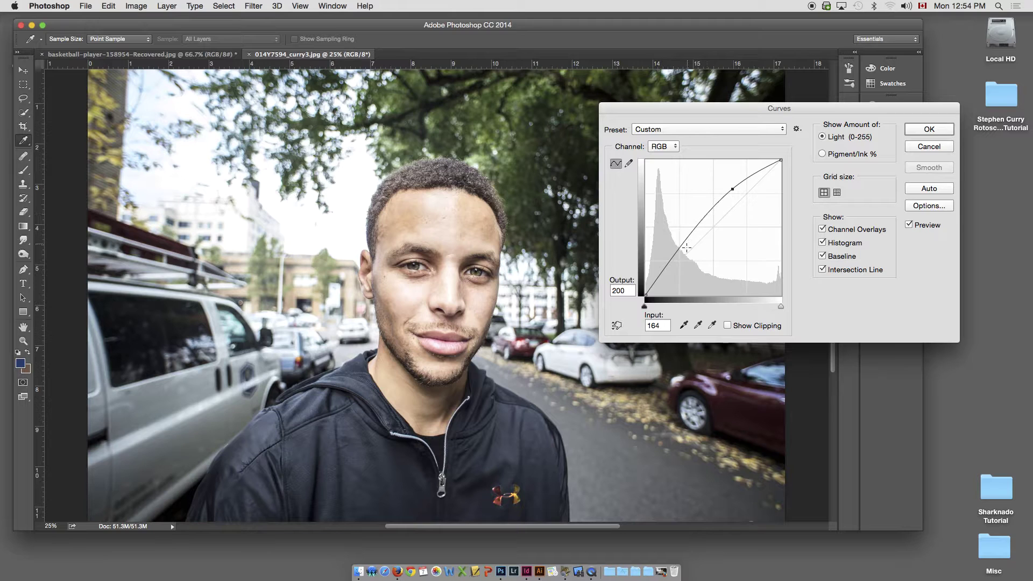
drag(687, 248, 687, 265)
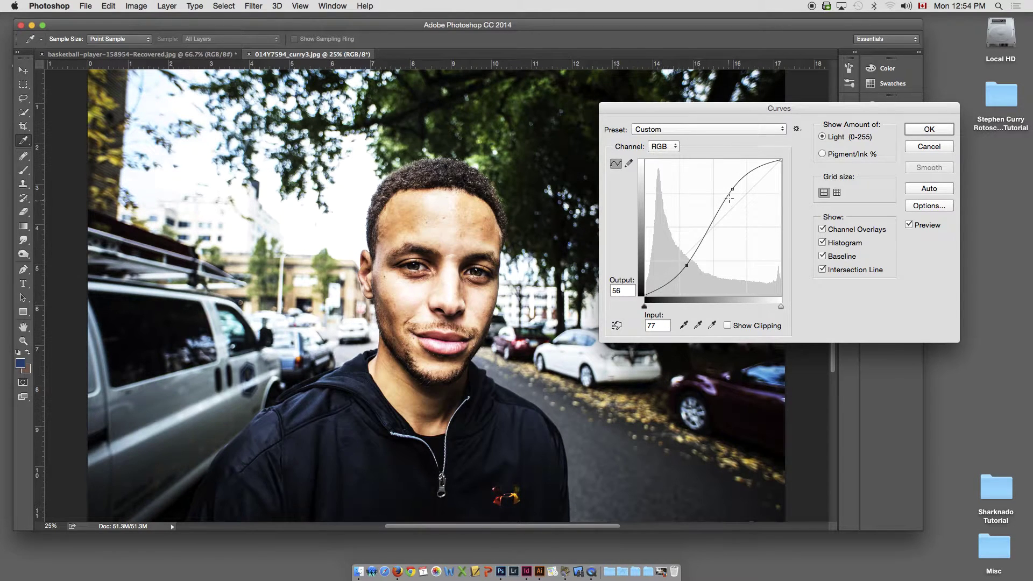
drag(733, 189, 732, 186)
drag(686, 264, 676, 267)
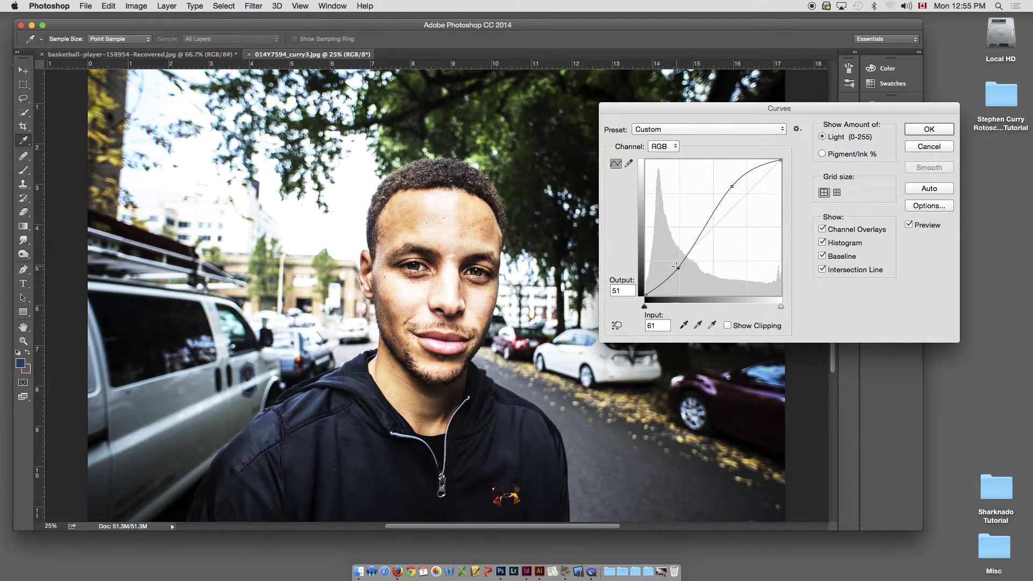
- Compare the photo with and without the Curves adjustment by toggling its preview repeatedly
click(909, 225)
click(909, 225)
click(909, 226)
click(909, 225)
click(909, 225)
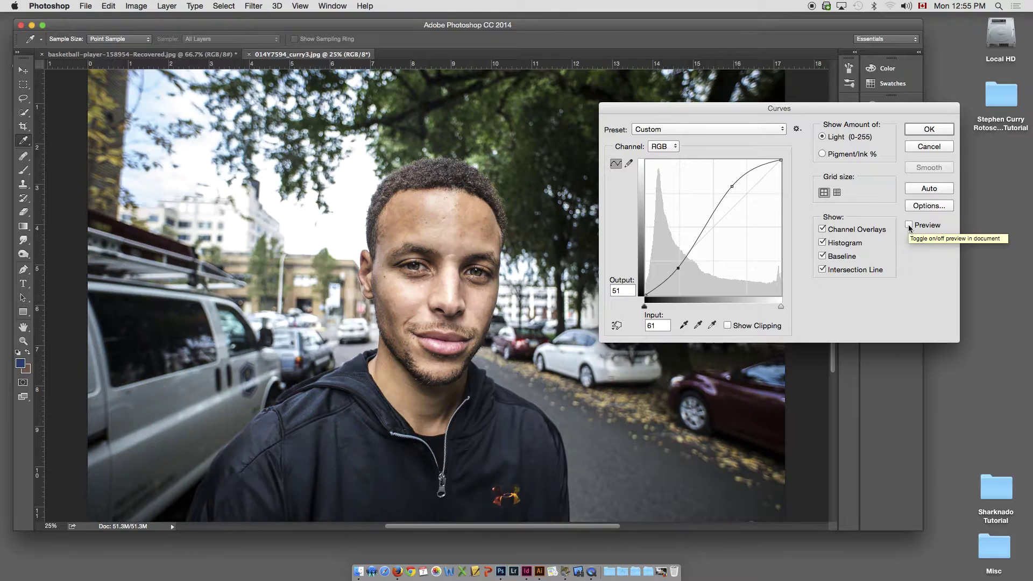
click(909, 226)
click(909, 225)
click(909, 225)
click(909, 226)
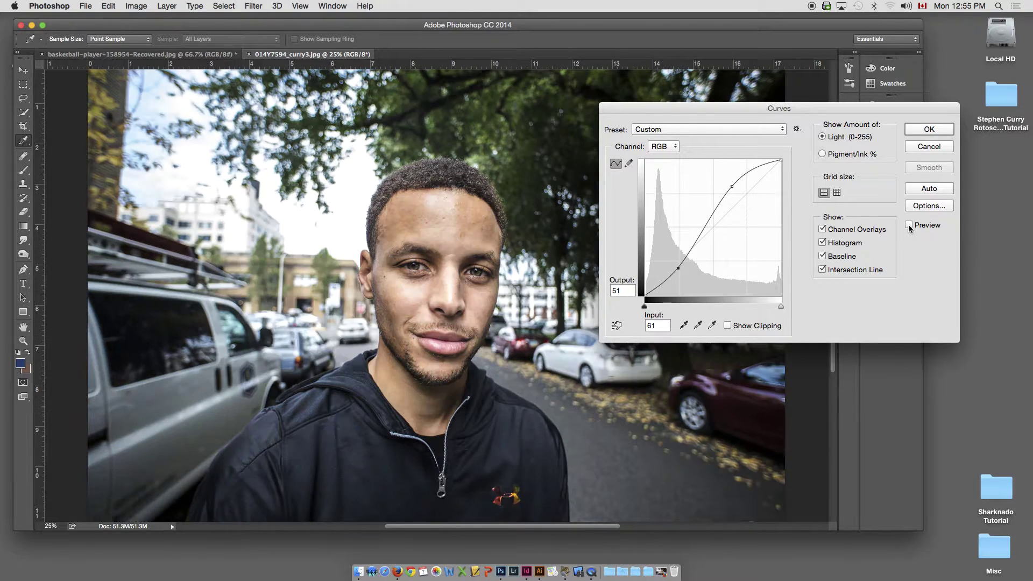
click(909, 225)
click(909, 225)
click(909, 225)
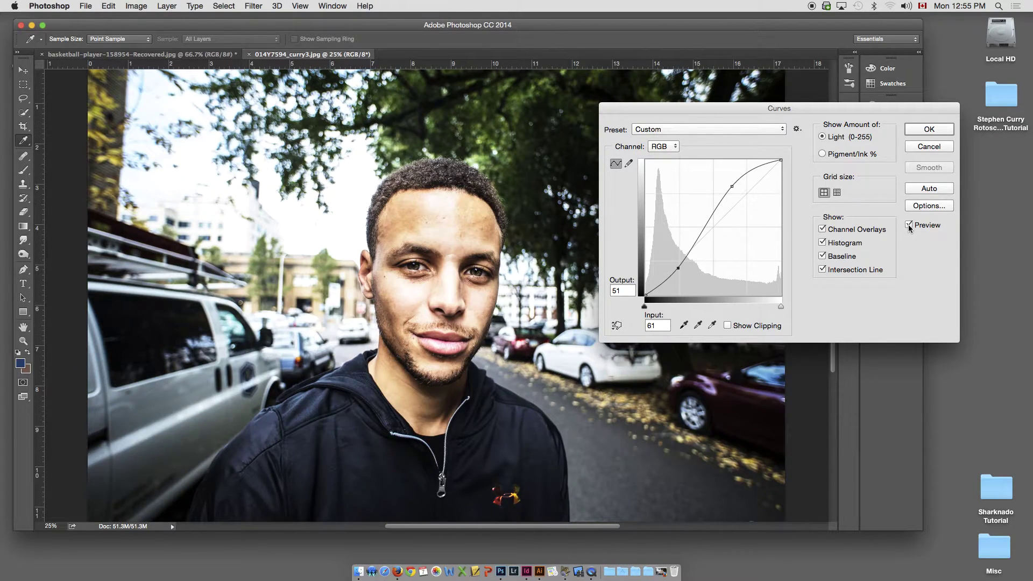
click(908, 226)
click(909, 226)
- Apply the Curves adjustment, save the photo and minimize its window
click(930, 130)
key(c)
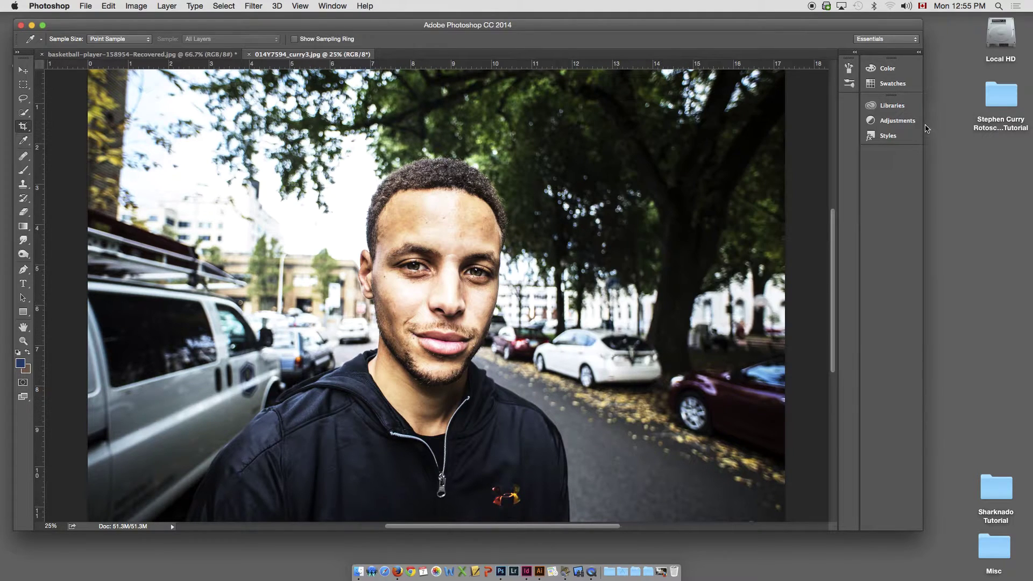
key(super+s)
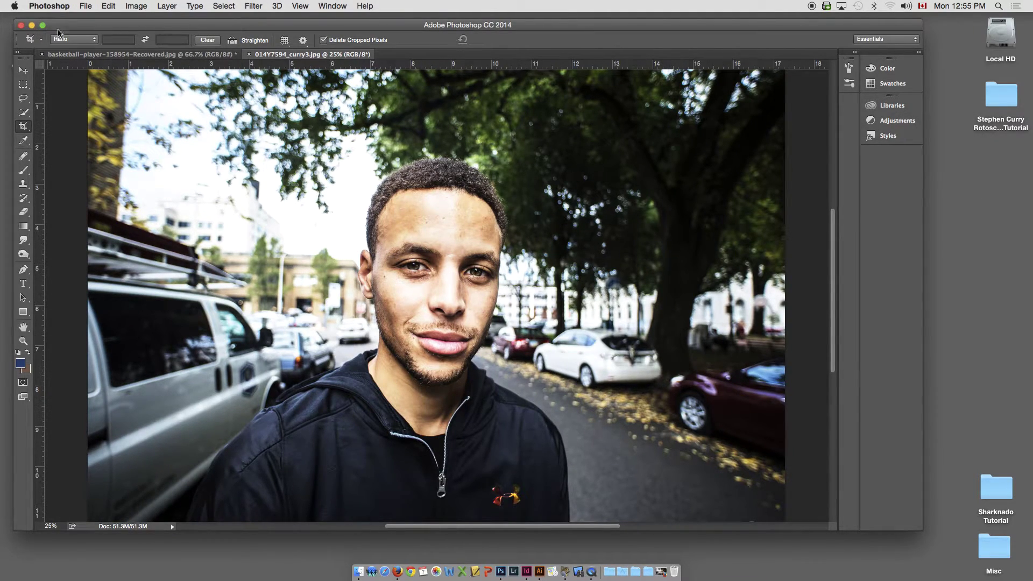
click(31, 25)
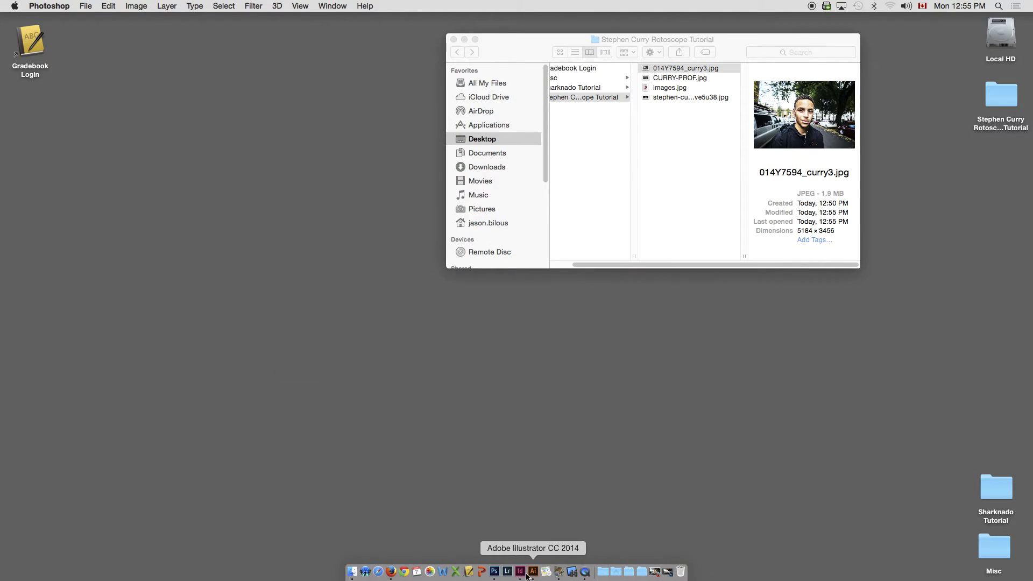
- Switch to Illustrator, update the modified linked photo and enlarge the view of it to 200%
click(532, 573)
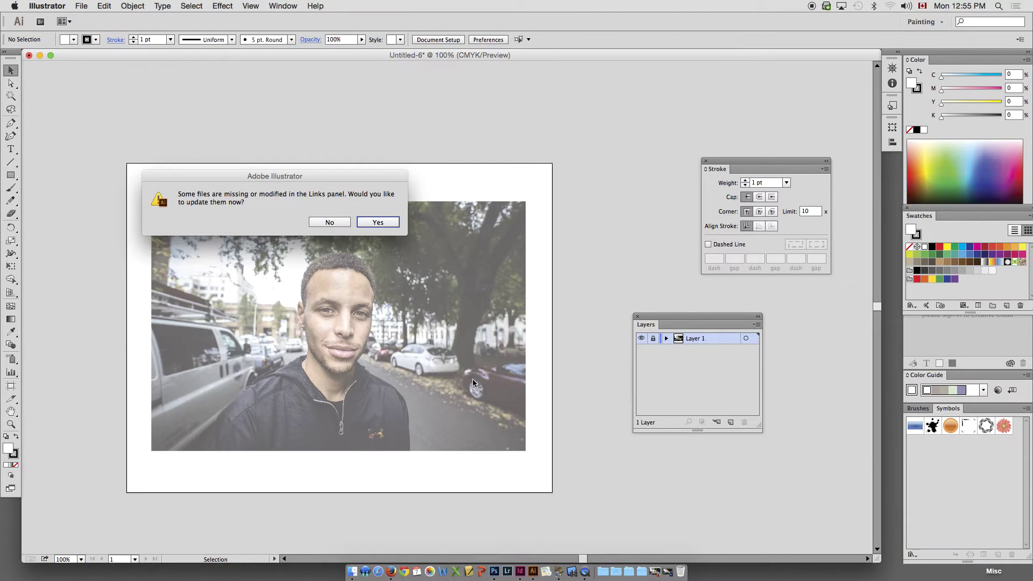
click(376, 222)
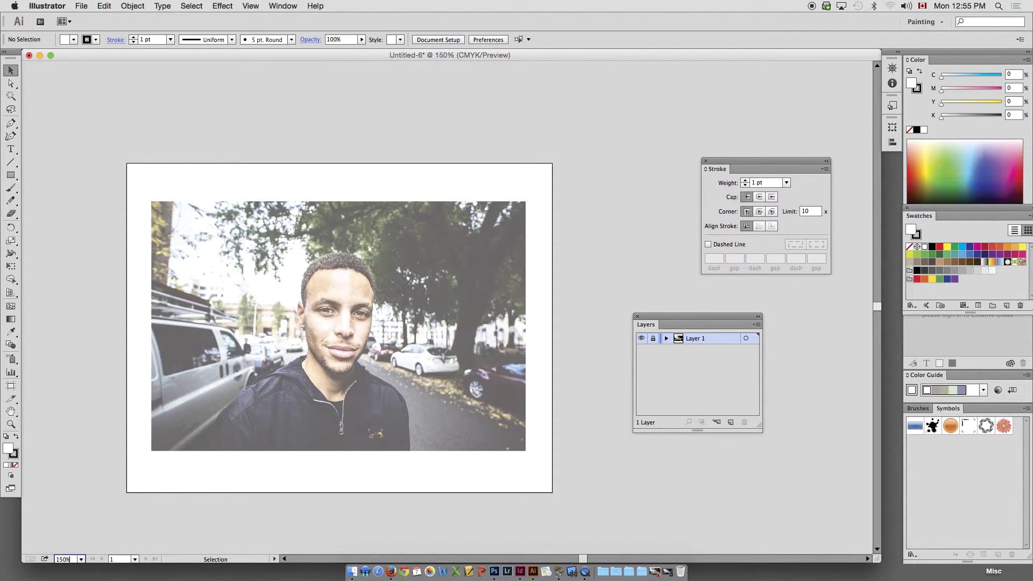
key(super+equal)
drag(564, 312, 653, 301)
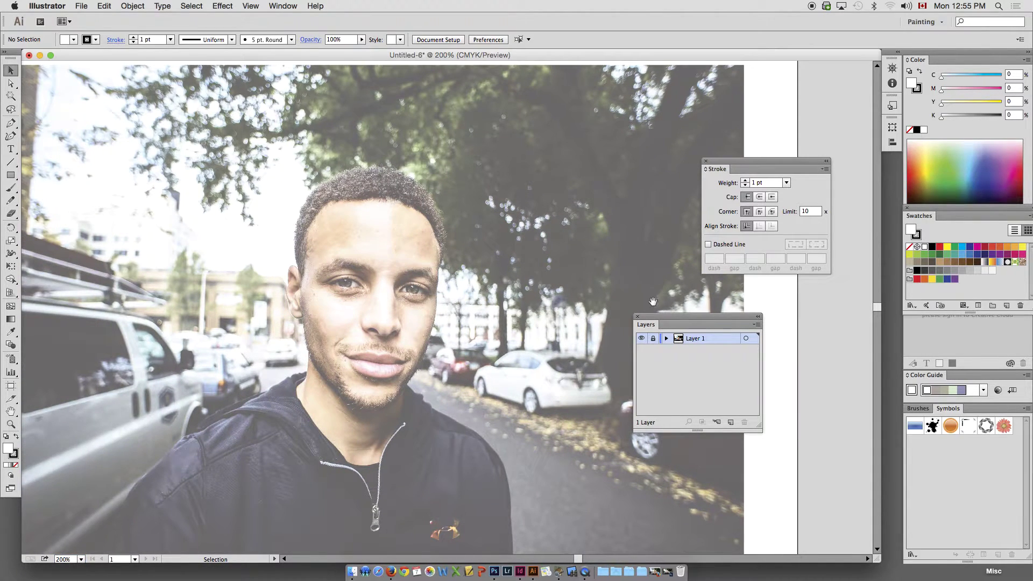
- Rename Layer 1, which holds the photo, as CurryImage
double_click(677, 343)
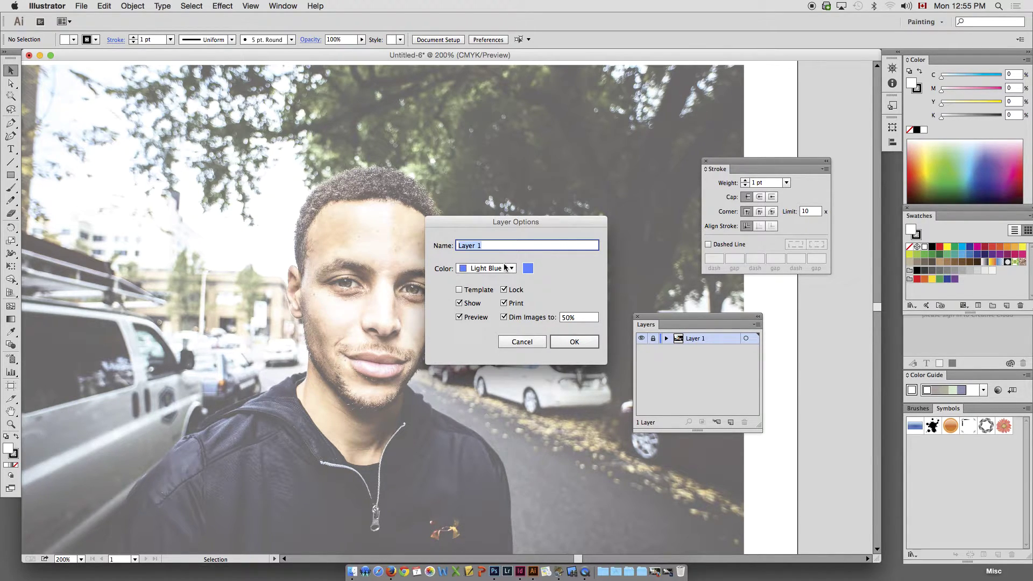
text(CurryImage)
click(572, 342)
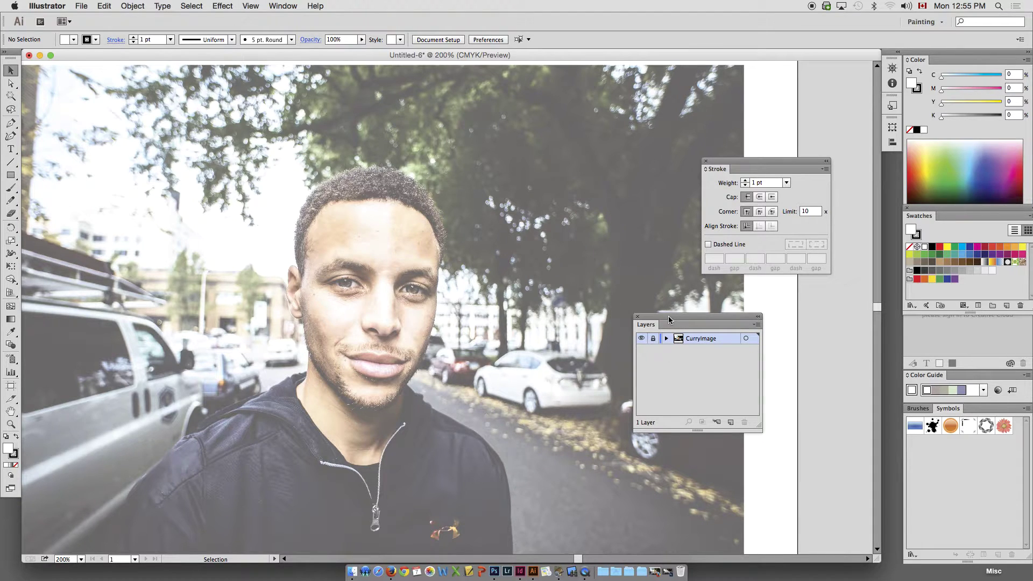
- Add a new layer above CurryImage and name it Draw Dark Detail
click(730, 423)
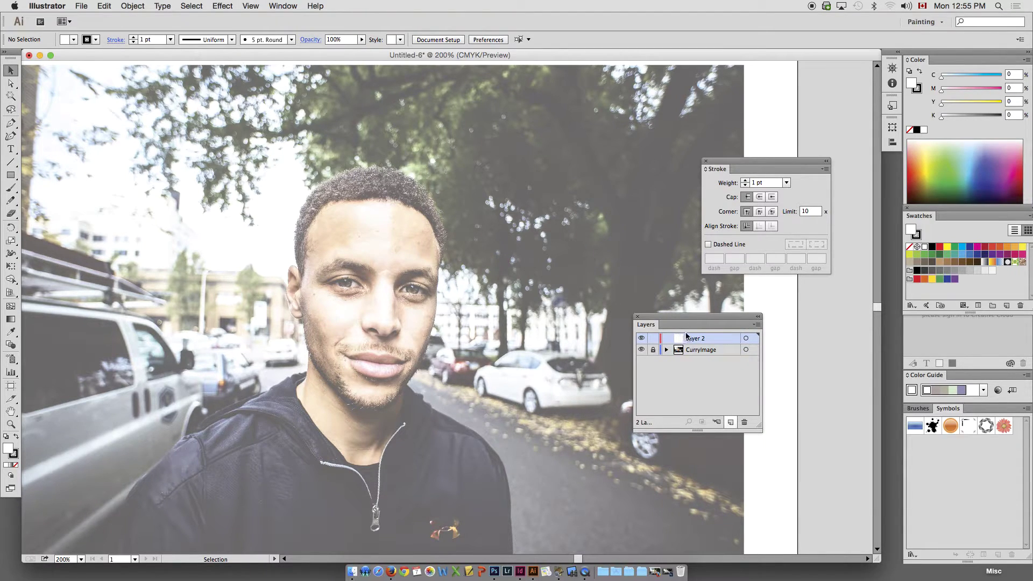
double_click(688, 337)
text(Draw)
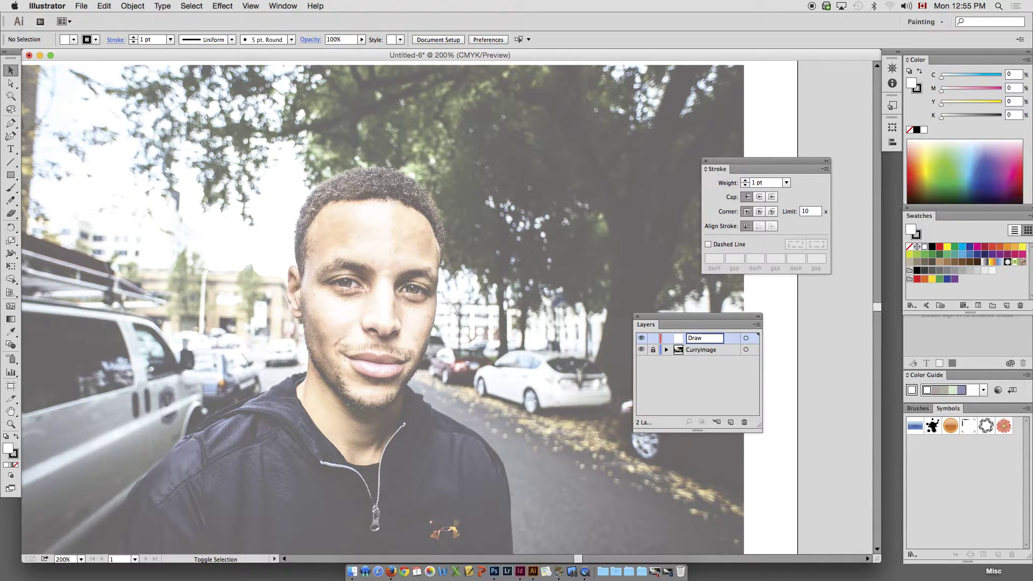
text( Dark Detail)
- Move the Layers panel beneath the Stroke panel, close both panels and reopen only Layers
mouse_move(660, 316)
mouse_down()
mouse_move(724, 297)
mouse_move(711, 282)
mouse_up()
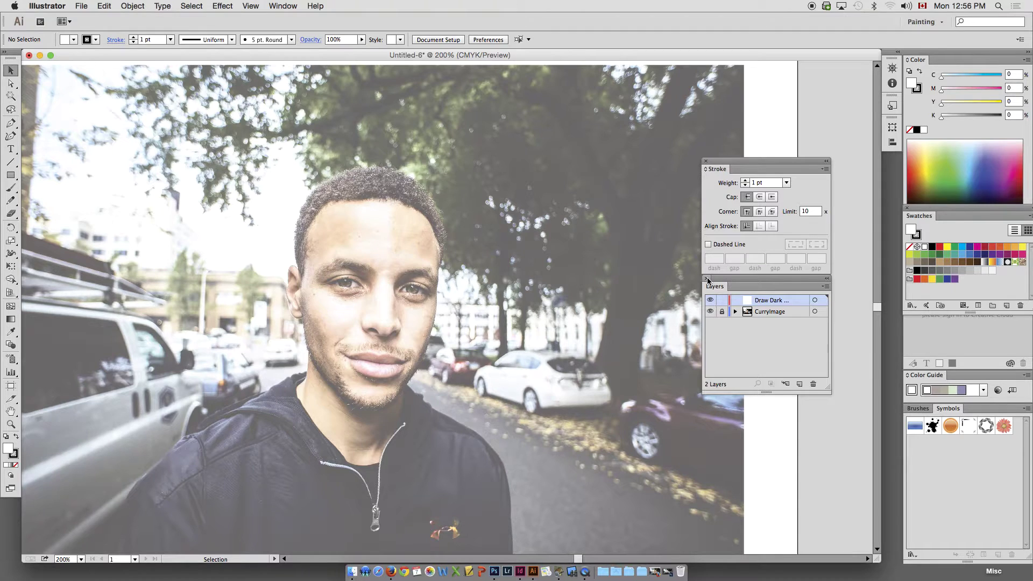
click(707, 279)
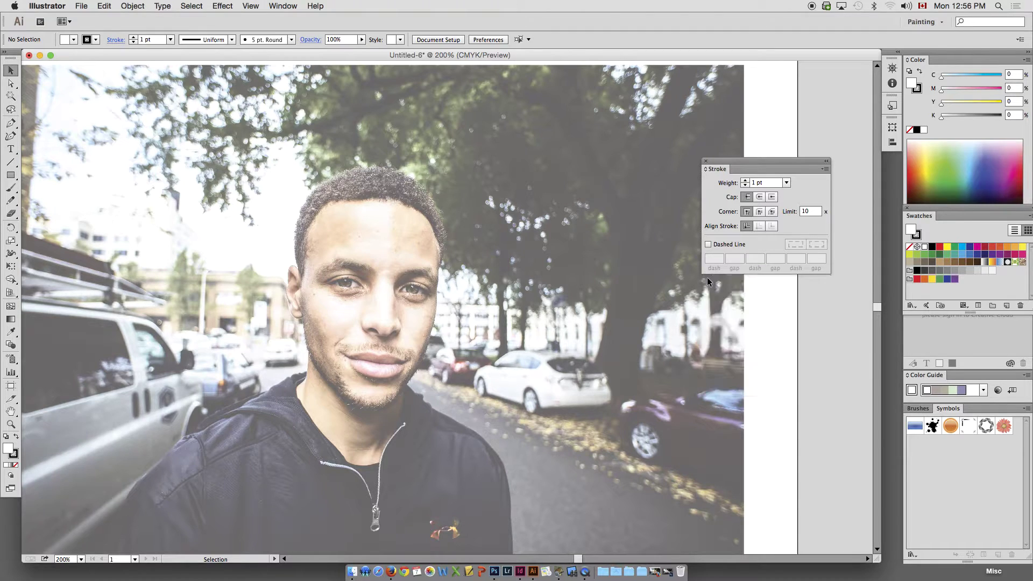
click(706, 162)
click(283, 6)
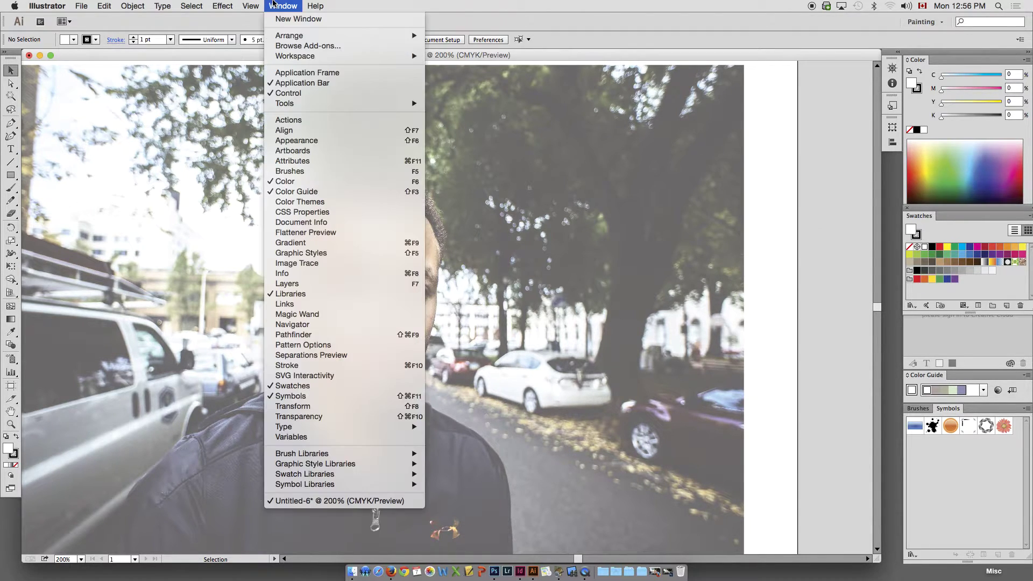
click(323, 285)
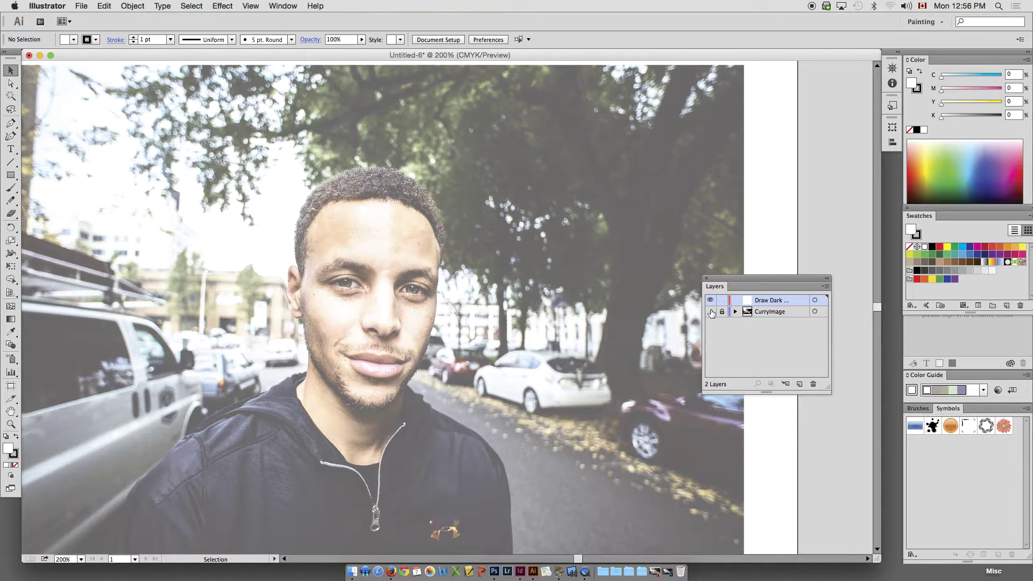
click(710, 312)
click(711, 312)
- Start a Pen path along the upper eyelid crease of the eye on the photo's left side, working at 800% view
click(10, 124)
key(super+equal)
key(super+equal)
scroll(313, 177, left, 10)
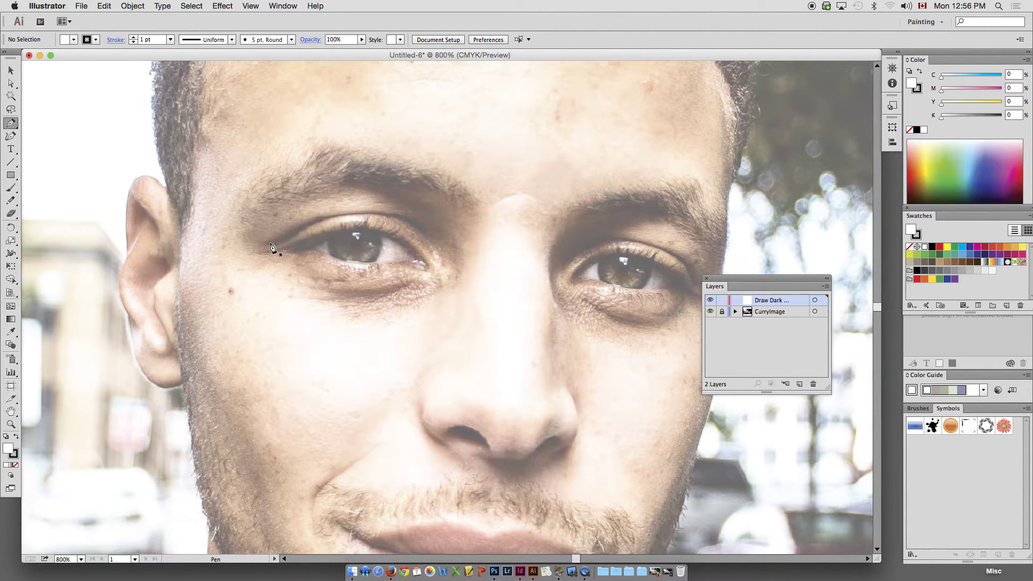
click(271, 243)
drag(292, 236, 342, 216)
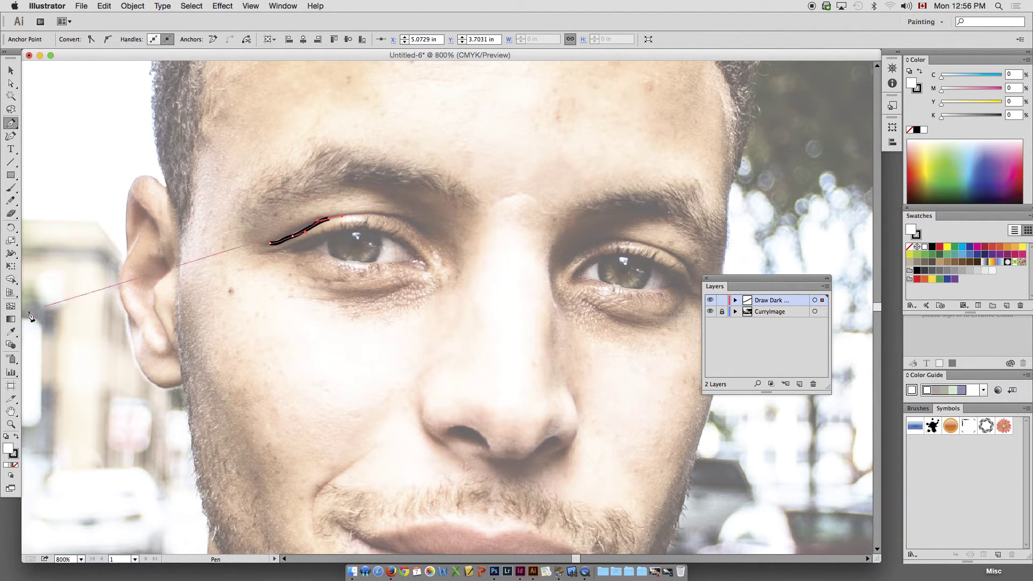
- Reopen the Stroke panel and give the eyelid path a 0.15 pt stroke with no fill
click(280, 6)
click(302, 363)
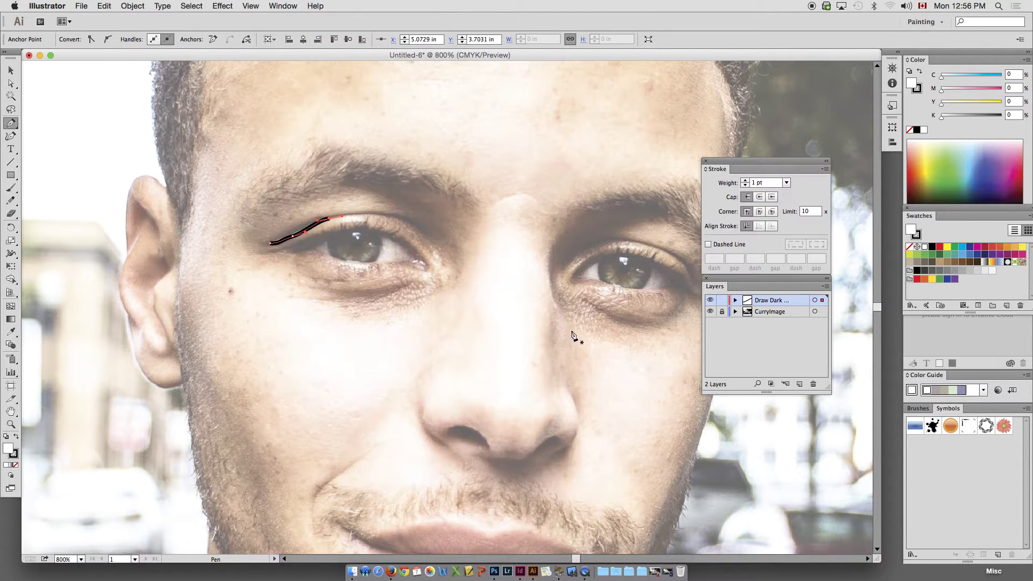
click(766, 185)
click(8, 447)
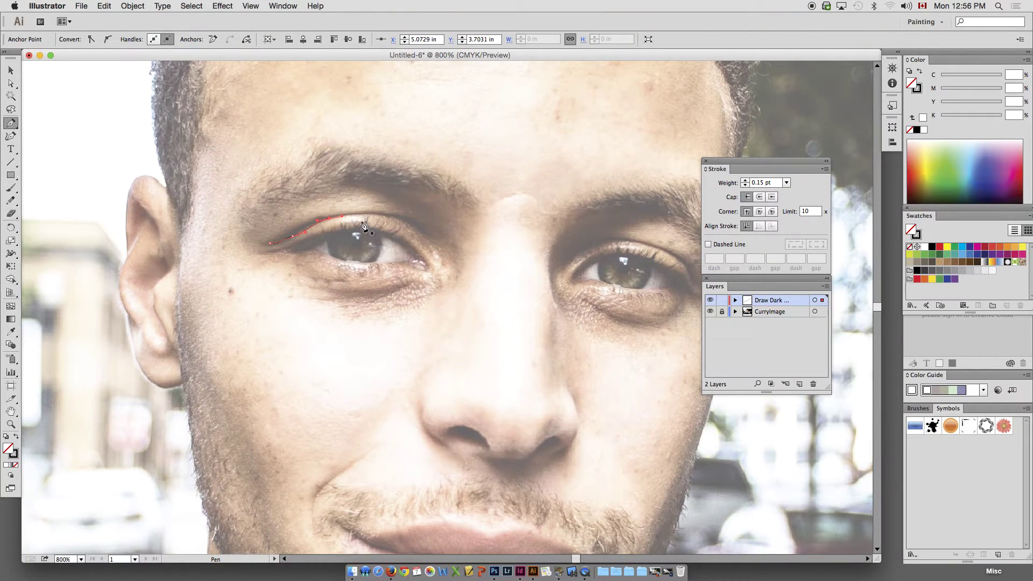
- Redo the path's last anchor, outline the rest of the eyelid crease with pointed ends near the nose, and deselect it
key(super+z)
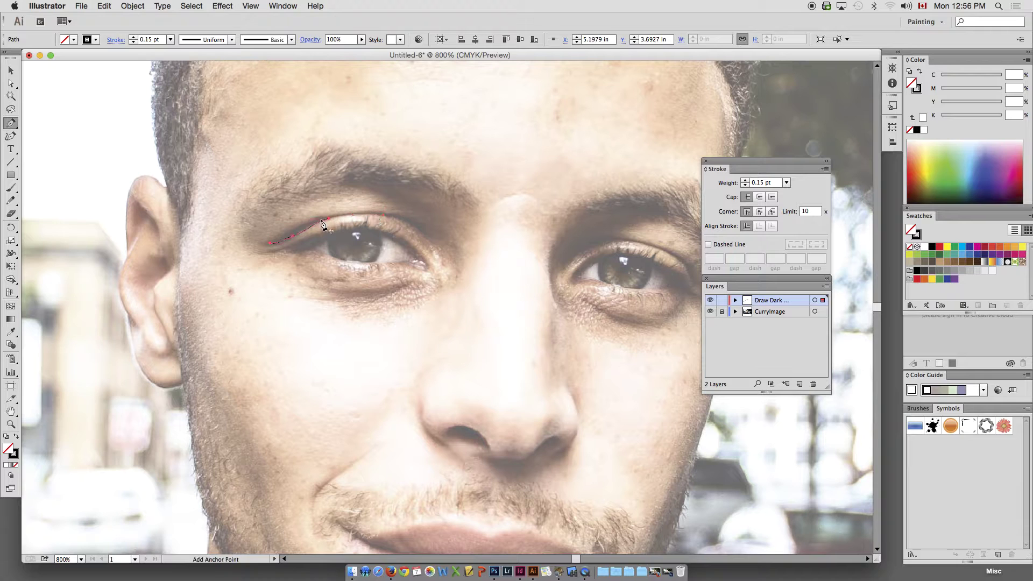
click(328, 218)
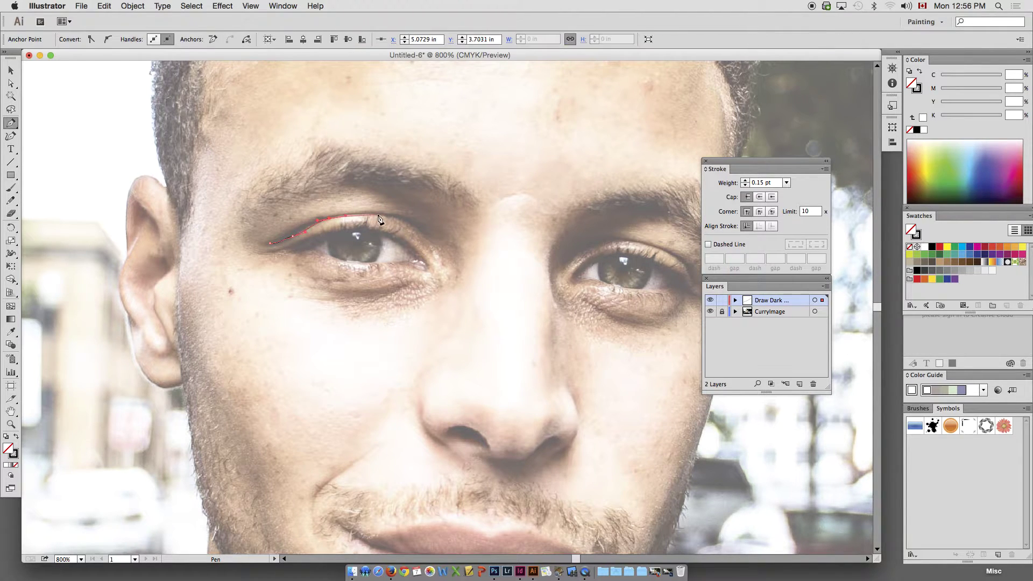
drag(380, 215, 423, 240)
click(429, 241)
click(445, 253)
click(447, 238)
drag(435, 227, 386, 214)
click(347, 215)
drag(312, 221, 275, 238)
click(257, 243)
super+click(403, 195)
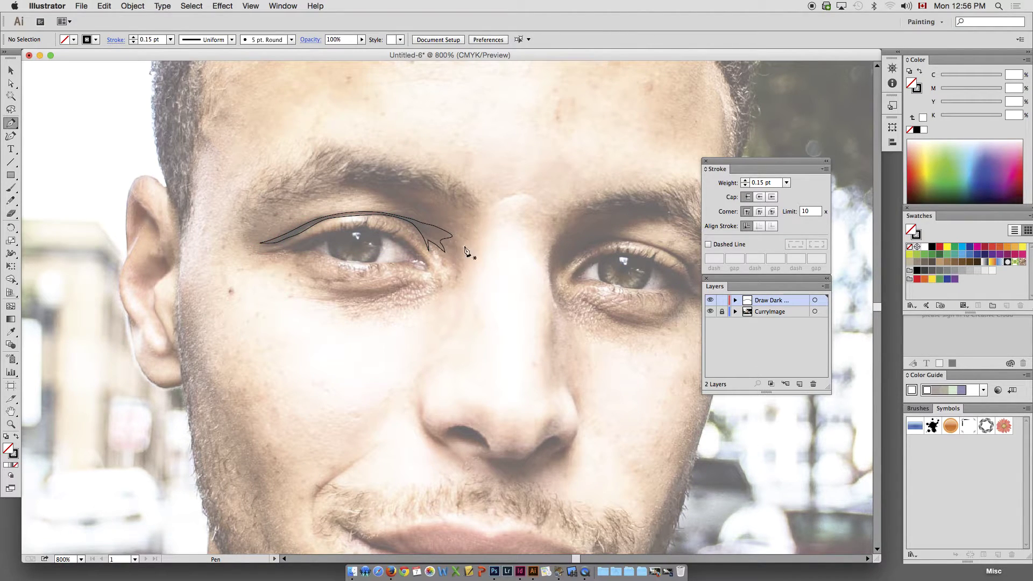
- Outline the jagged shadow shape beneath the eye on the photo's left side with the Pen tool and deselect it
drag(329, 289, 389, 289)
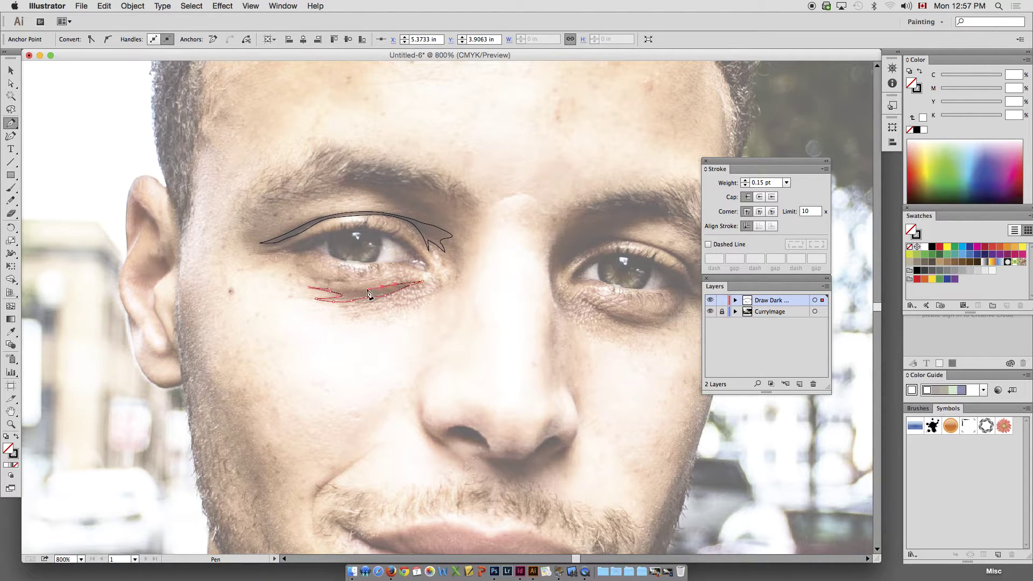
drag(311, 287, 325, 290)
super+click(334, 257)
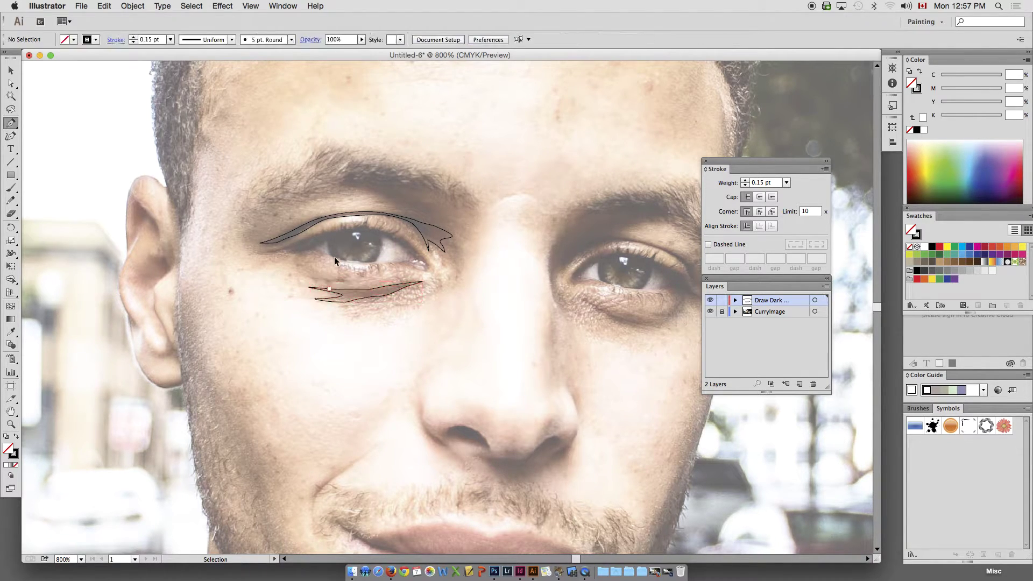
- Outline the shadow shape beneath the eye on the photo's right side with the Pen tool and deselect it
drag(493, 294, 367, 298)
click(456, 304)
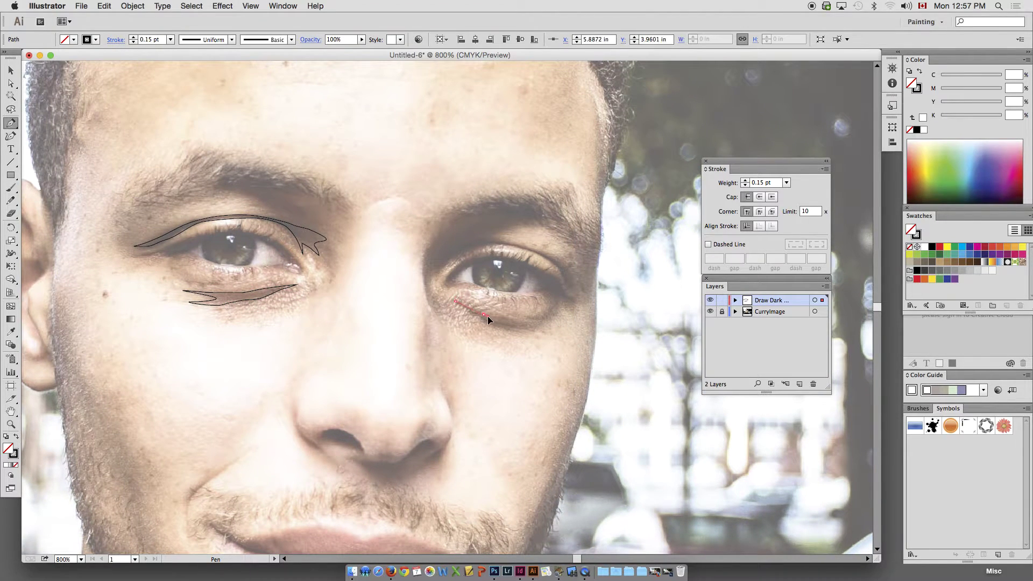
drag(496, 321, 470, 312)
click(555, 306)
click(537, 331)
click(456, 305)
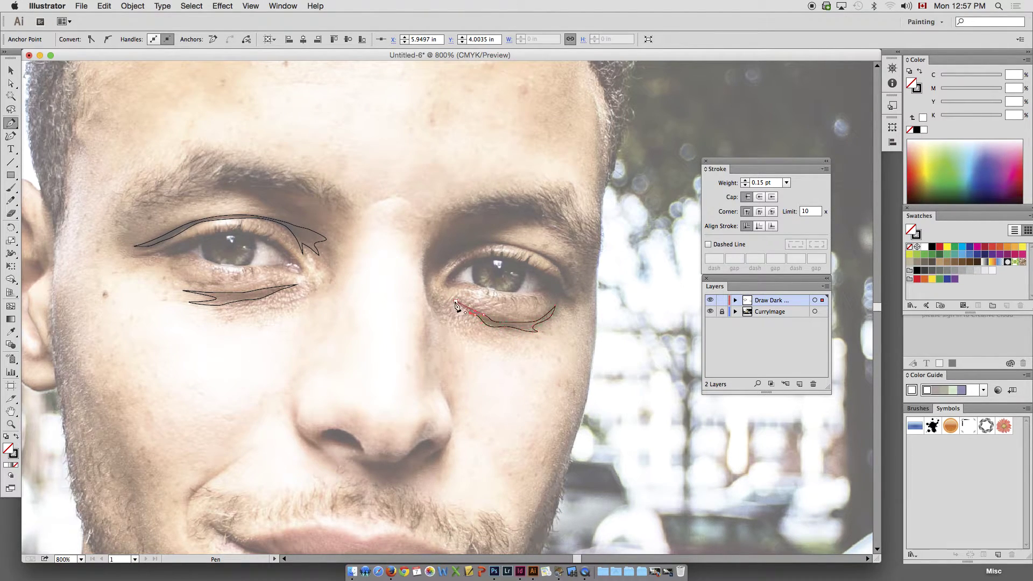
super+click(436, 273)
- Trace the upper eyelid of the eye on the photo's right side, with its pointed outer end and the fold above, using the Pen tool
drag(435, 284, 446, 265)
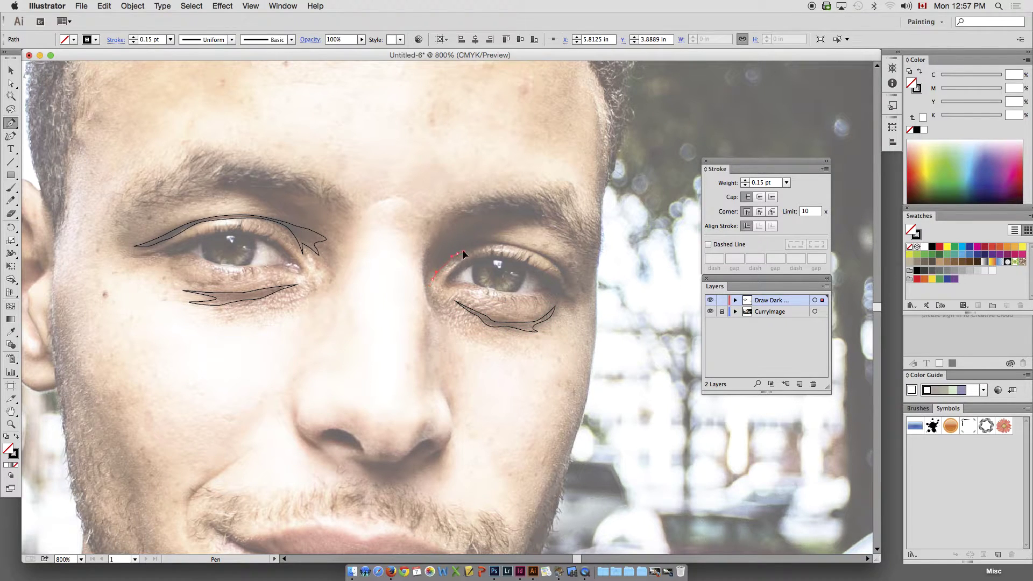
click(548, 263)
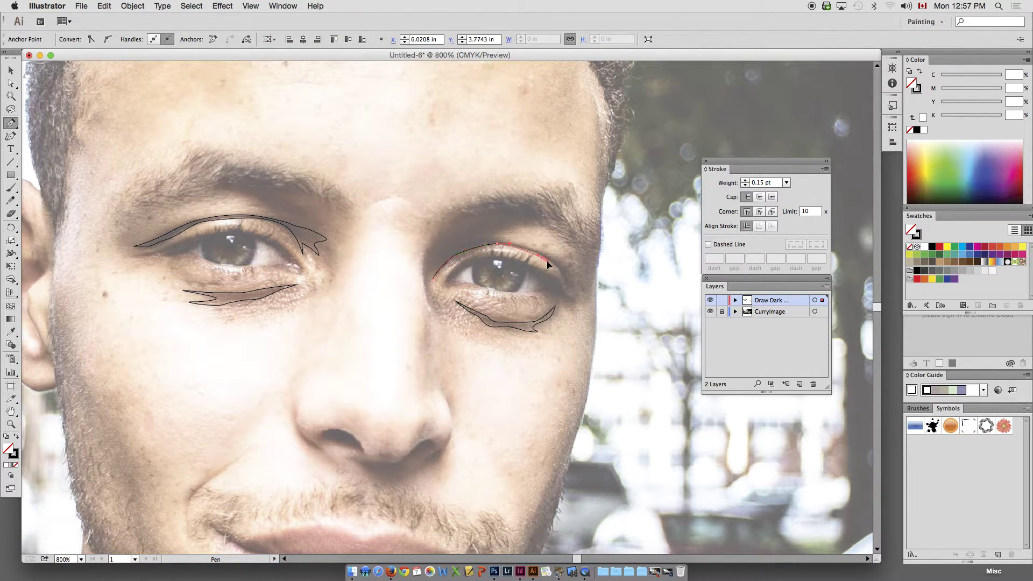
click(561, 275)
click(570, 292)
click(577, 293)
drag(580, 280, 519, 244)
drag(507, 240, 459, 235)
drag(462, 232, 468, 227)
click(494, 221)
- Continue the path around the outer end of the eyebrow above and along its jagged upper edge toward the nose
drag(565, 242, 567, 244)
drag(573, 251, 599, 267)
click(597, 244)
drag(595, 220, 575, 203)
click(542, 187)
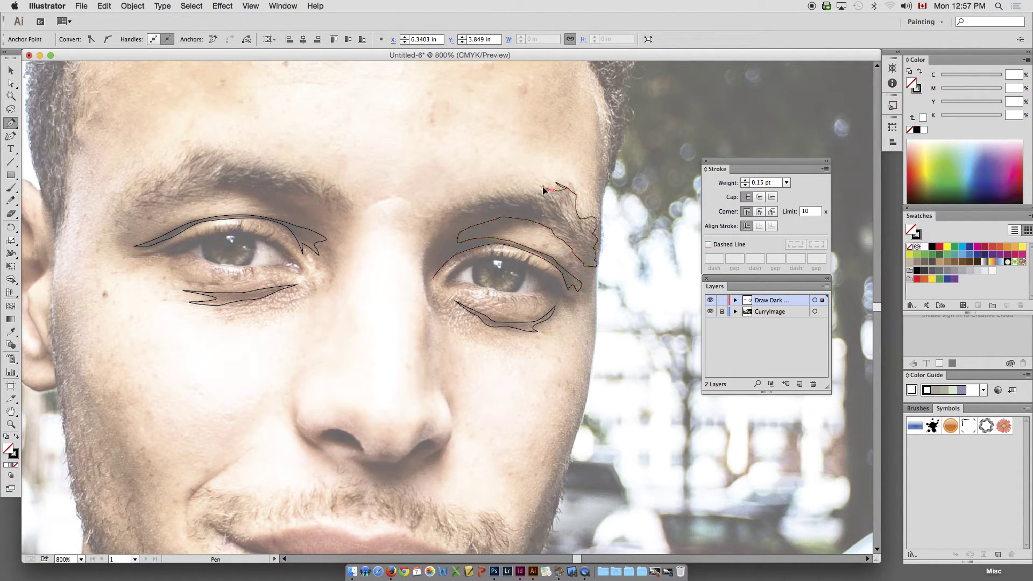
click(510, 193)
click(480, 195)
drag(481, 200, 466, 204)
click(449, 210)
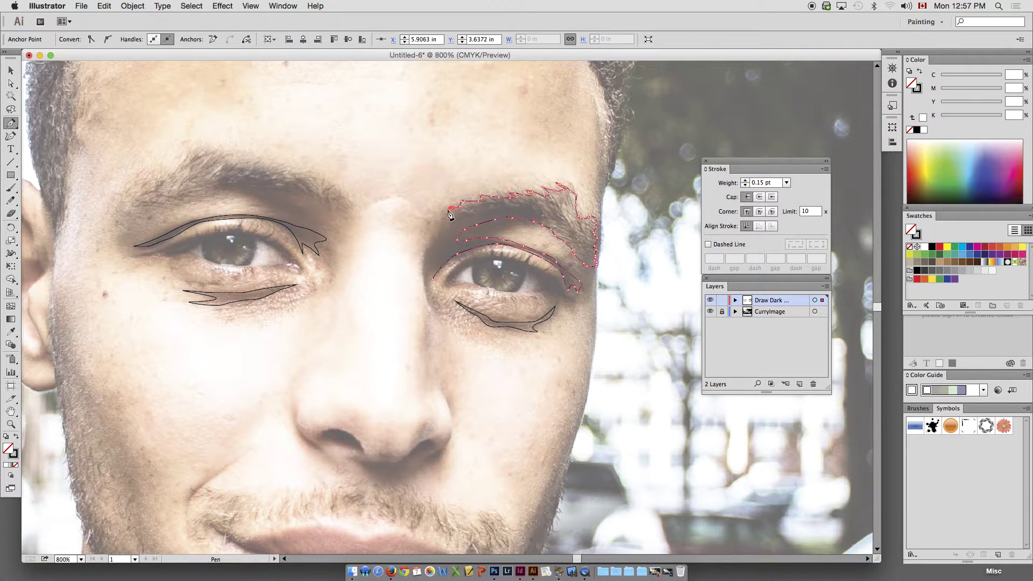
- Bring the eyebrow path down the shadow beside the nose, close it at the eye's inner side, and deselect it
click(421, 243)
click(425, 266)
drag(436, 307, 435, 269)
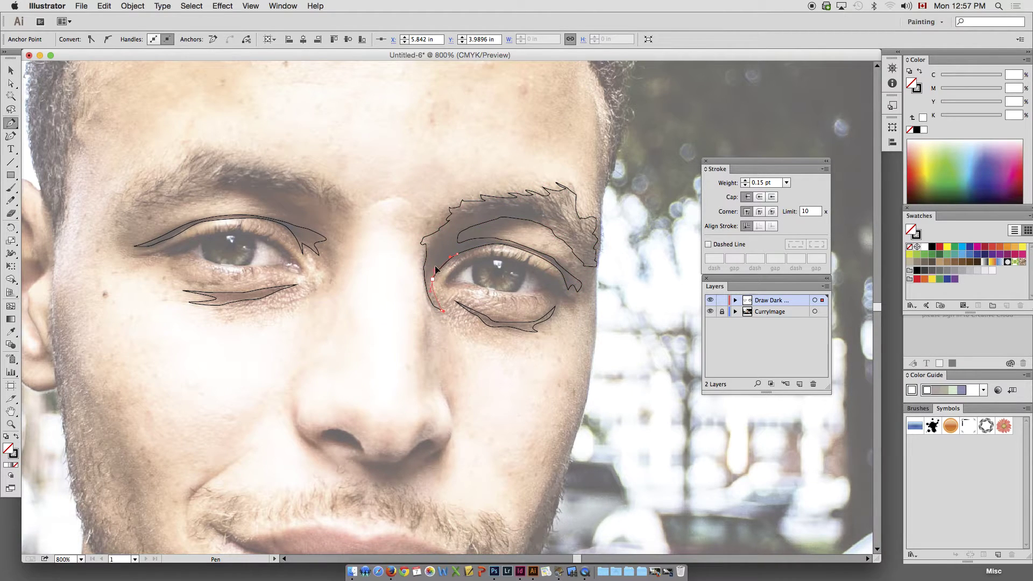
super+click(370, 149)
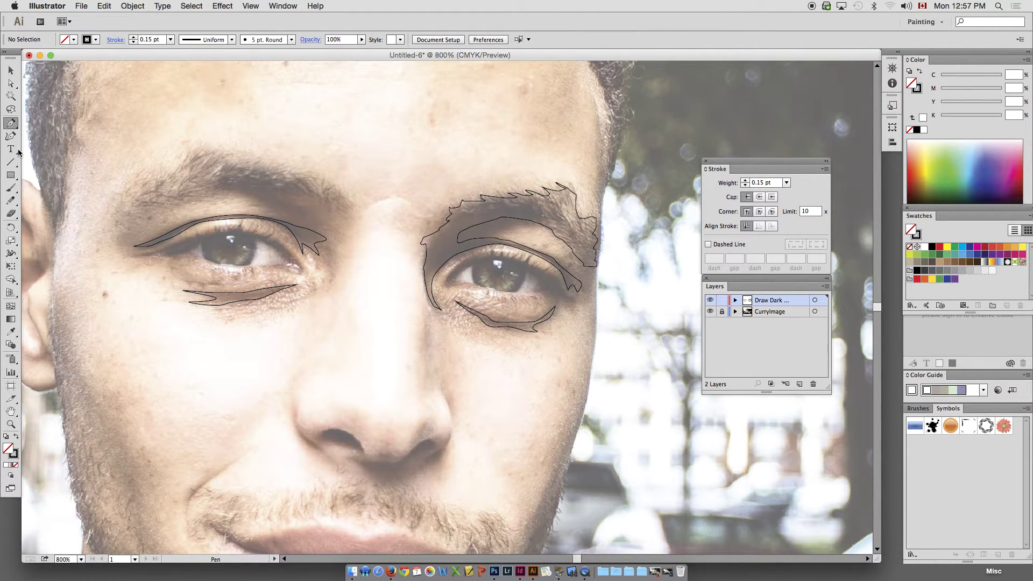
- Draw the jagged outline of the eyebrow on the photo's left side freehand with the Pencil tool
click(11, 202)
drag(12, 200, 40, 203)
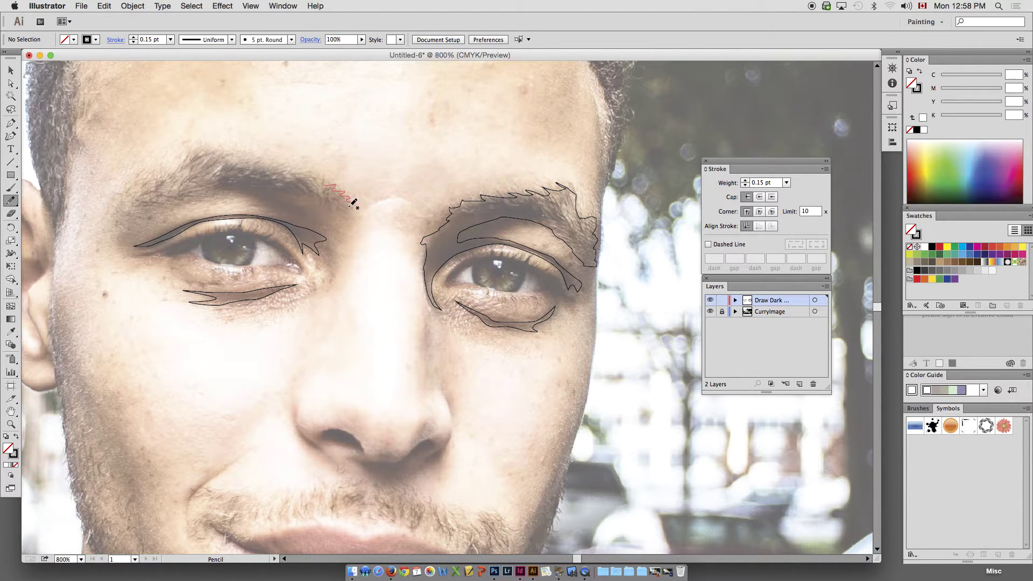
mouse_move(329, 205)
mouse_down()
mouse_move(216, 185)
mouse_move(141, 200)
mouse_up()
mouse_move(177, 178)
mouse_down()
mouse_move(186, 176)
mouse_move(222, 159)
mouse_move(214, 168)
mouse_move(265, 168)
mouse_up()
drag(325, 184, 326, 183)
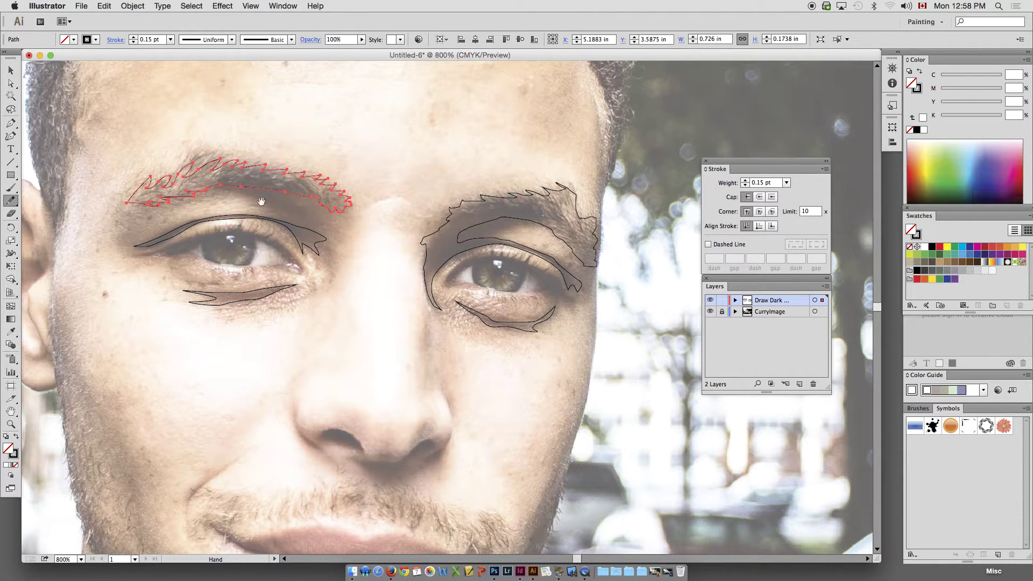
- With the Pen tool, trace the left-side eye from its outer corner along the lid and around the iris's lower edge
drag(261, 202, 374, 172)
click(11, 123)
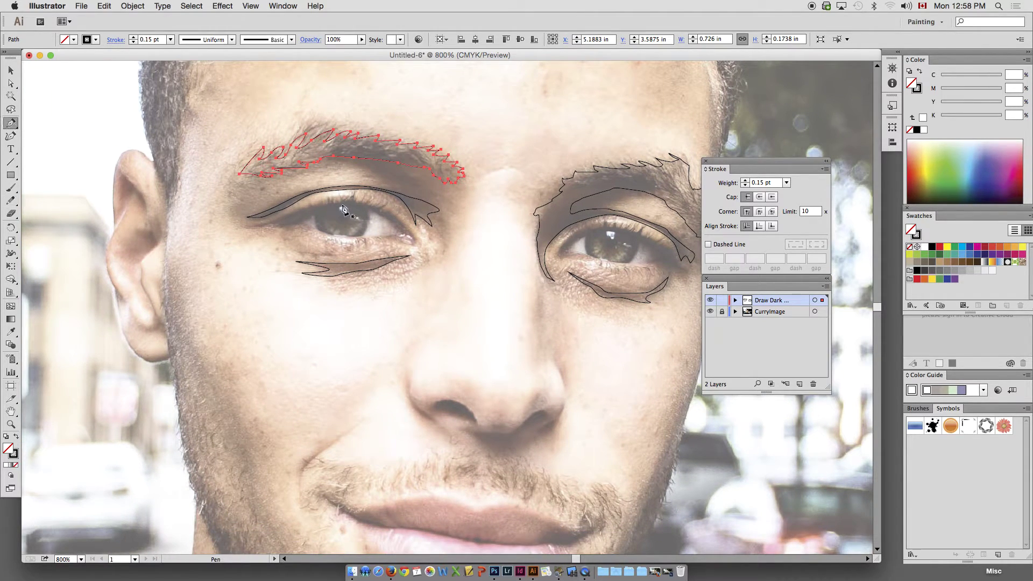
click(267, 225)
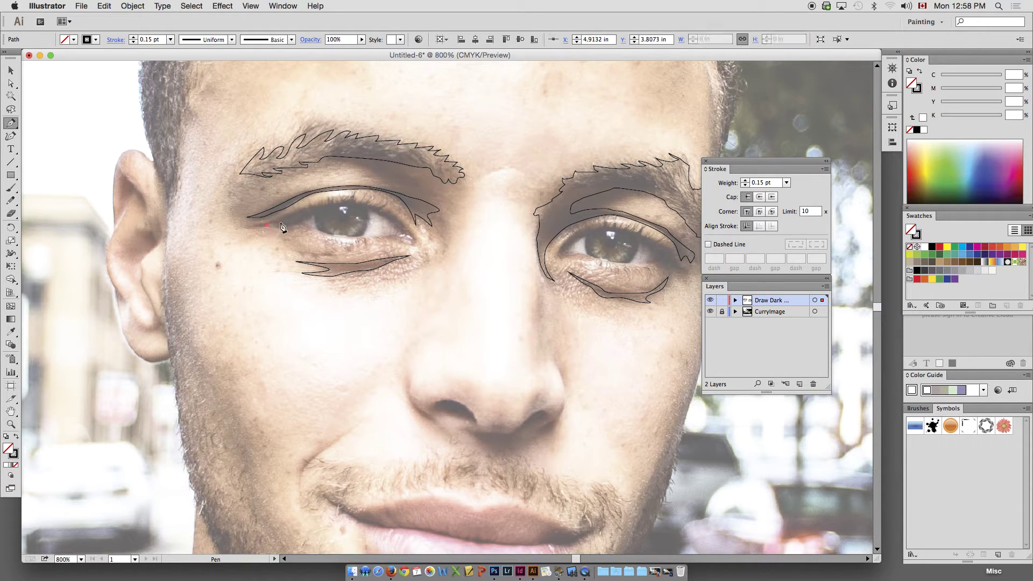
click(296, 225)
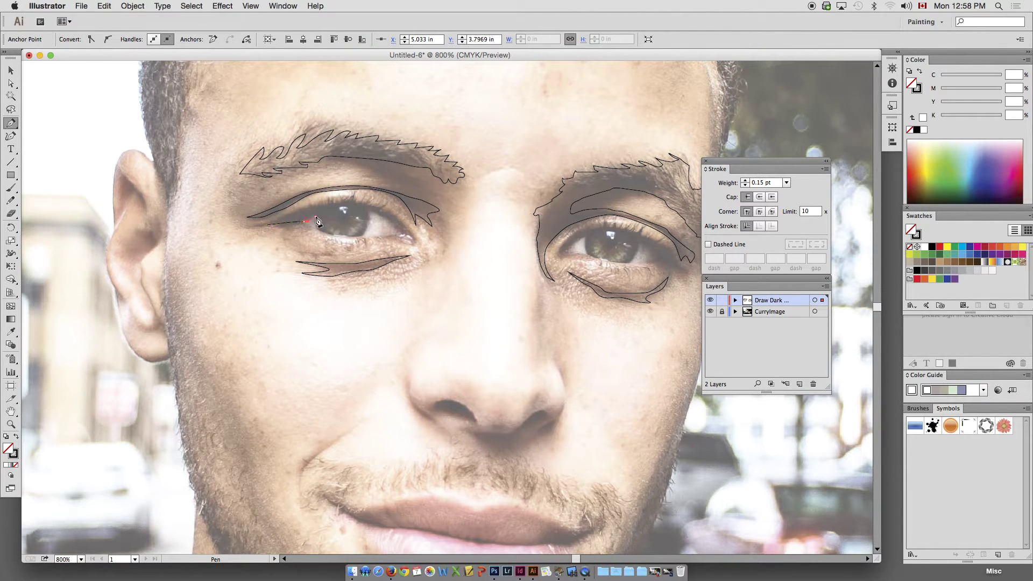
click(315, 218)
click(321, 231)
key(super+z)
drag(361, 238, 379, 235)
click(360, 238)
- Continue the outline up the iris to the eye's inner corner and the first lashes, undoing the last three changes
click(368, 211)
click(388, 218)
drag(395, 221, 371, 207)
click(381, 209)
click(385, 202)
key(super+equal)
key(super+equal)
key(super+equal)
drag(370, 172, 523, 387)
key(super+z)
key(super+z)
key(super+z)
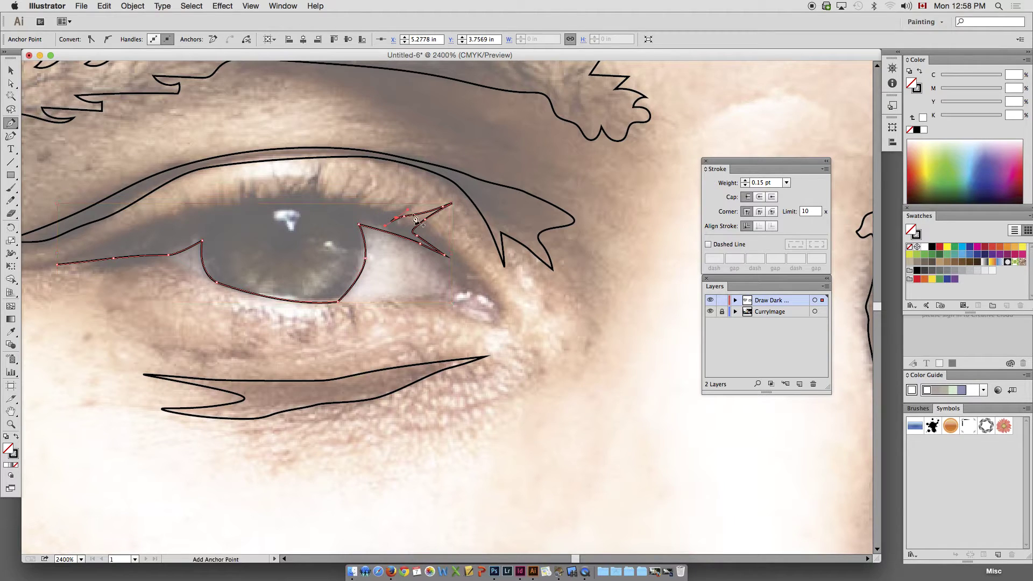
- Trace the curved, spiky eyelashes from the inner corner across the upper lid above the iris
click(417, 202)
drag(386, 214, 282, 198)
click(394, 195)
click(319, 169)
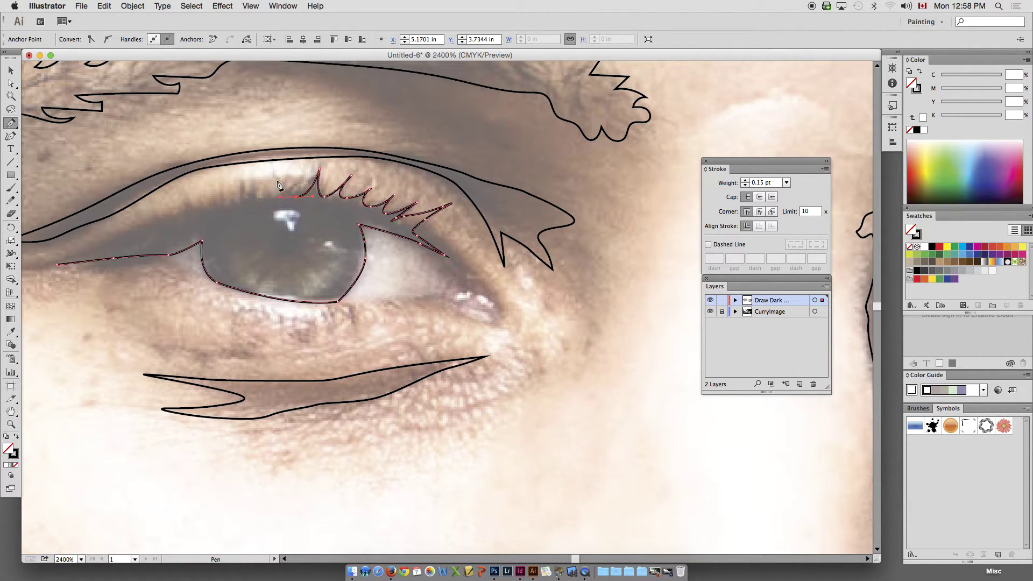
click(283, 171)
click(267, 197)
click(250, 185)
click(238, 202)
click(220, 186)
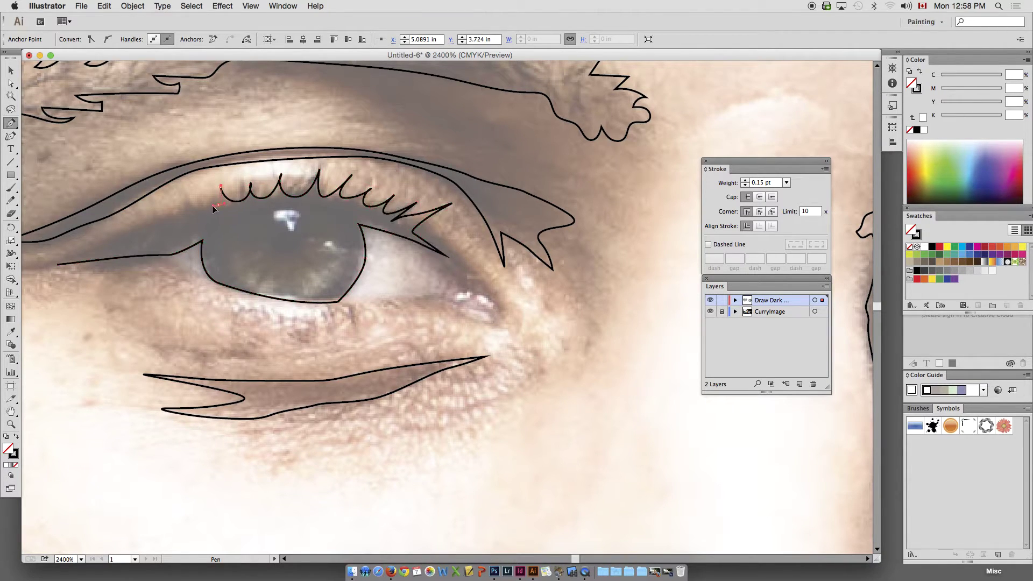
- Trace the short lashes along the outer part of the upper lid
click(209, 205)
click(207, 190)
click(193, 205)
click(187, 198)
click(181, 212)
click(171, 221)
click(158, 225)
click(149, 229)
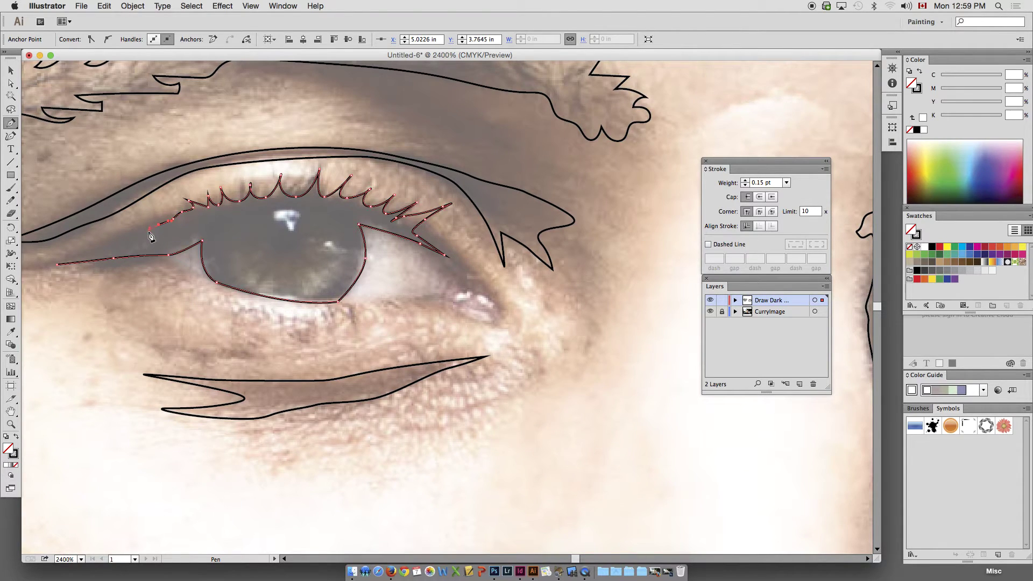
- Extend the lash outline to a point at the eye's outer corner, close the shape, and deselect it
drag(96, 250, 252, 237)
click(153, 260)
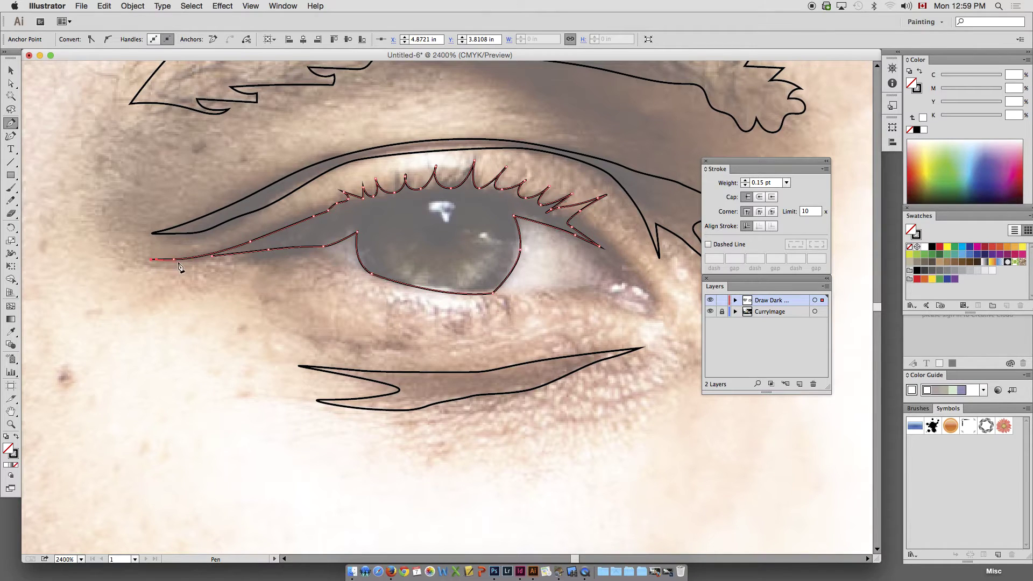
drag(213, 258, 212, 256)
super+click(198, 192)
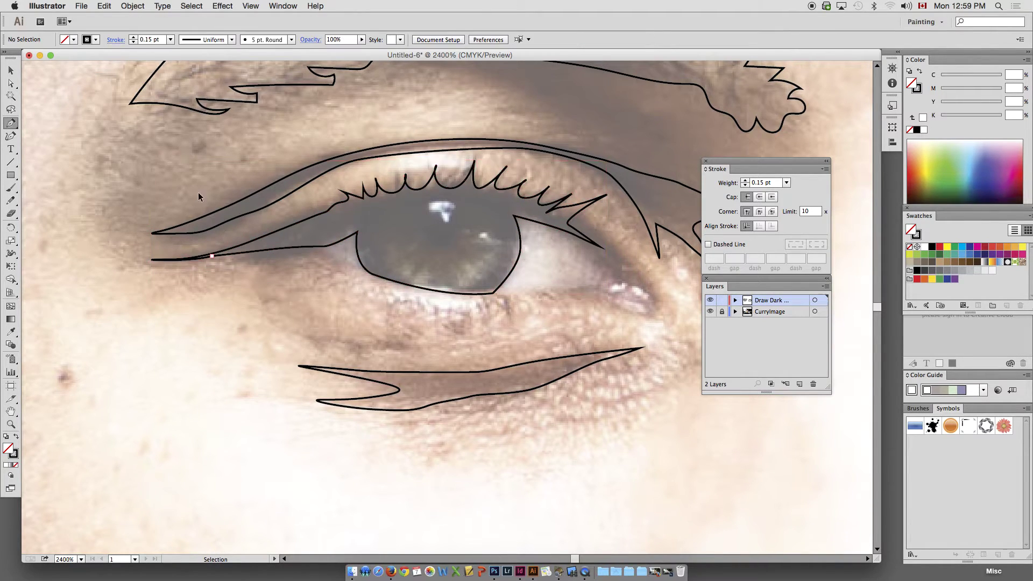
- Outline the narrow dark shadow in the upper fold of the ear with the Pen tool
alt+super+click(432, 229)
alt+super+click(442, 231)
alt+super+click(459, 339)
scroll(459, 339, right, 5)
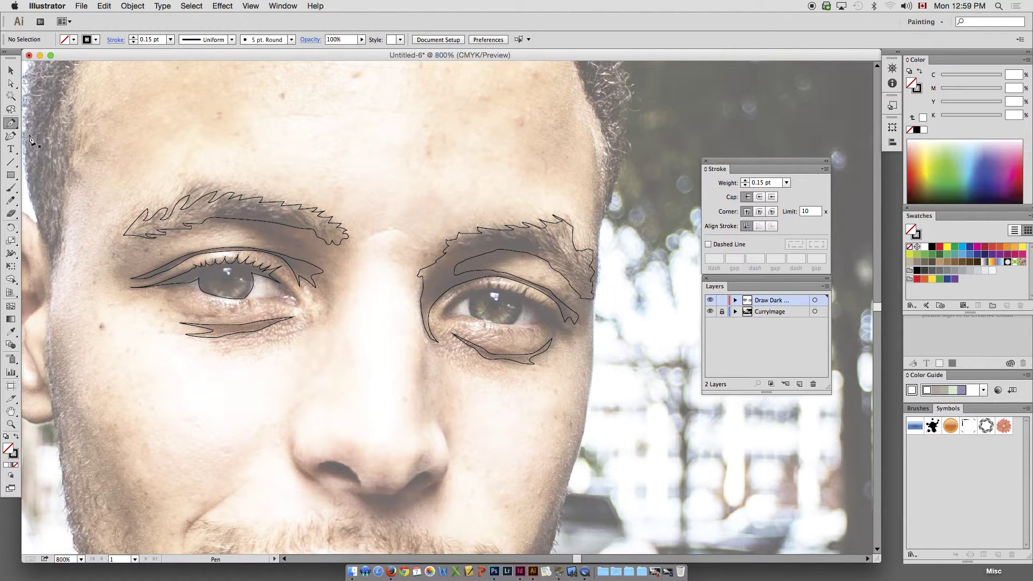
scroll(236, 205, up, 5)
scroll(236, 205, left, 4)
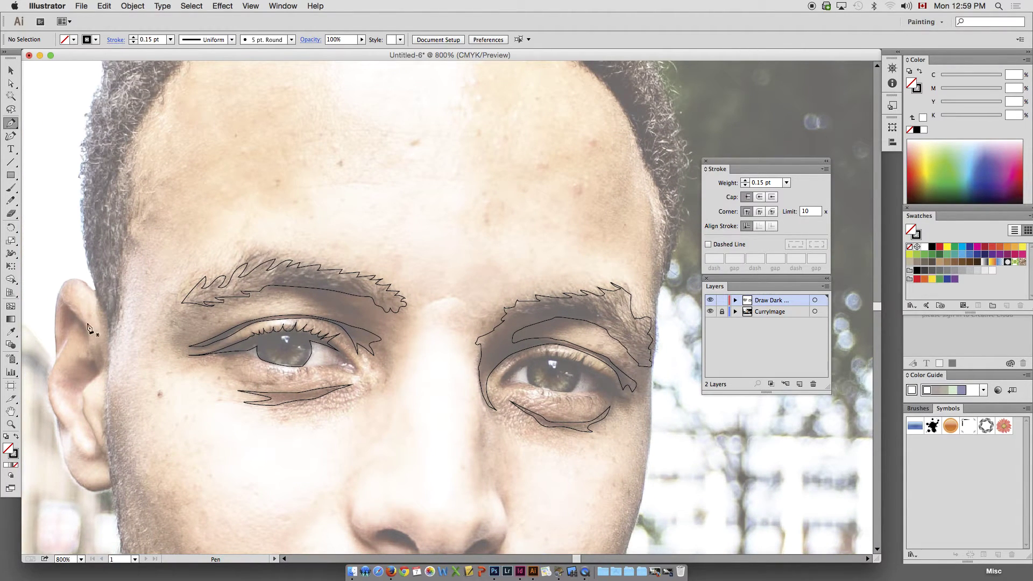
click(87, 338)
drag(80, 319, 58, 346)
click(63, 302)
click(62, 315)
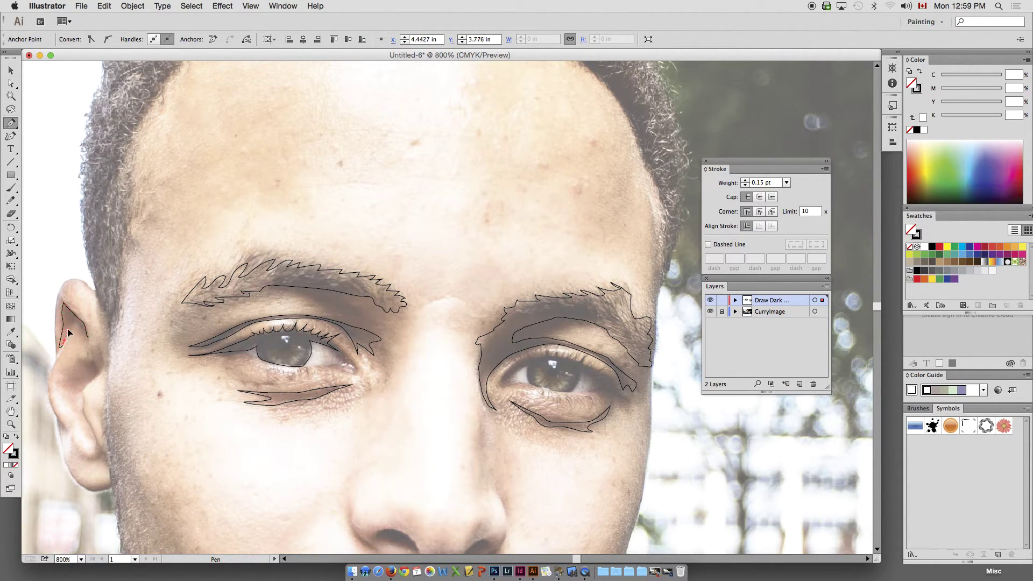
drag(68, 326, 85, 337)
- Outline the dark inner hollow in the middle of the ear and deselect the shape
click(90, 347)
click(96, 364)
drag(86, 364, 81, 369)
drag(79, 414, 94, 384)
click(97, 366)
scroll(139, 337, down, 5)
scroll(138, 337, left, 3)
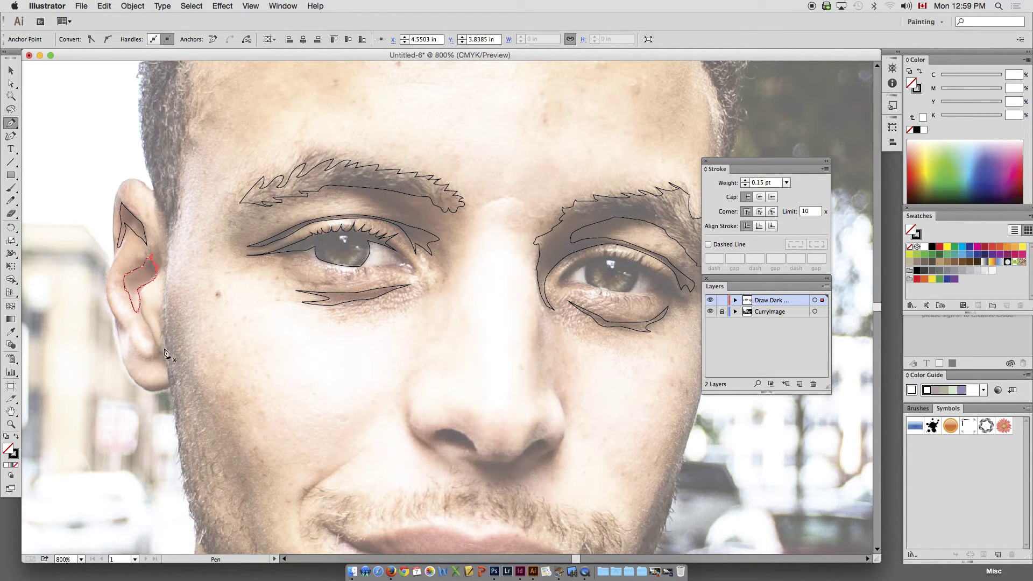
super+click(149, 333)
- Outline the curved shadow running from below the ear's hollow down to the lobe and jaw
click(152, 333)
click(142, 313)
click(150, 327)
click(142, 313)
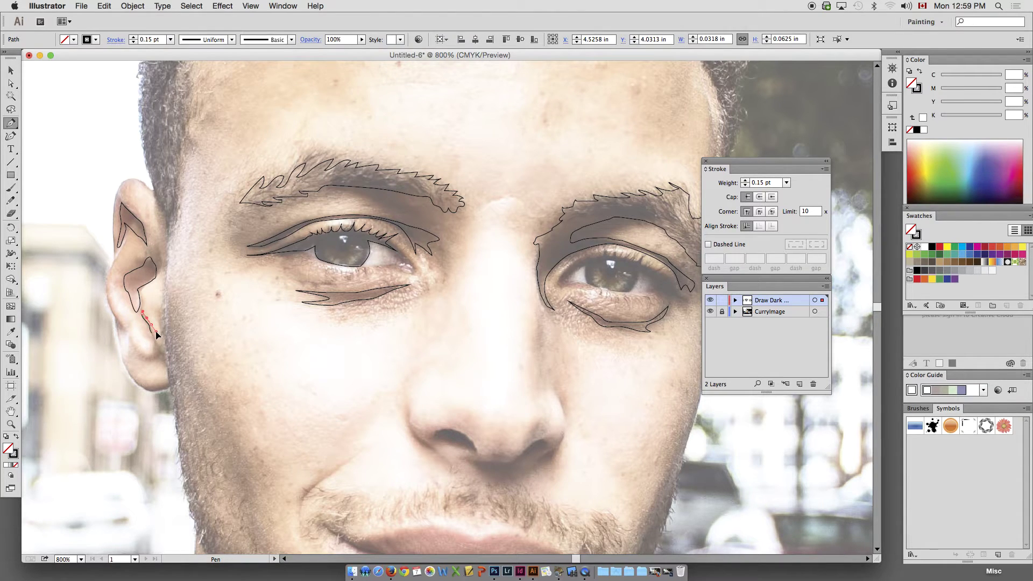
click(151, 326)
mouse_move(157, 339)
mouse_down()
mouse_move(126, 339)
mouse_move(144, 354)
mouse_move(150, 329)
mouse_up()
click(154, 358)
click(126, 328)
click(153, 352)
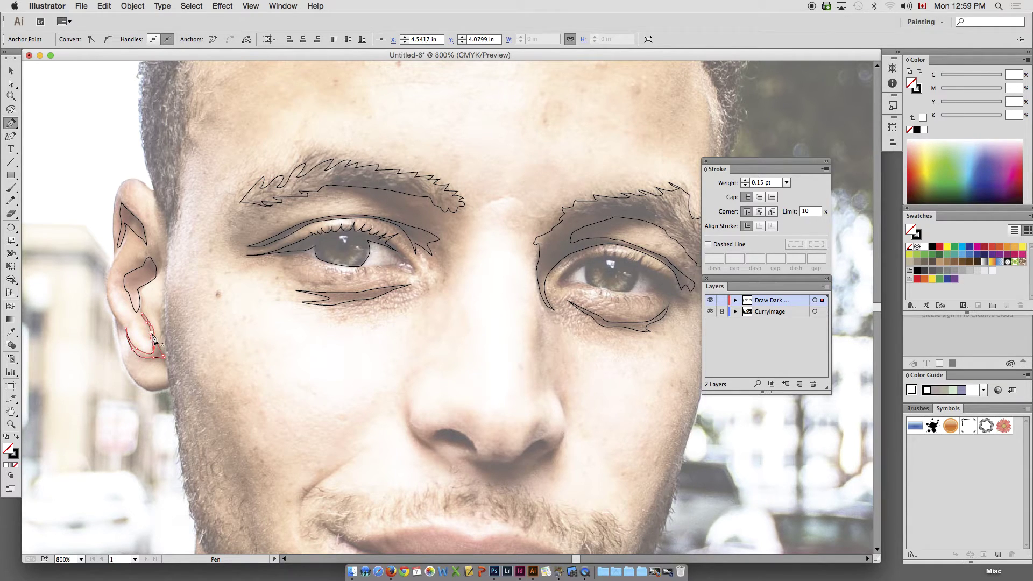
- Outline the small shadow on the ear's outer edge above the lobe and deselect it
click(110, 304)
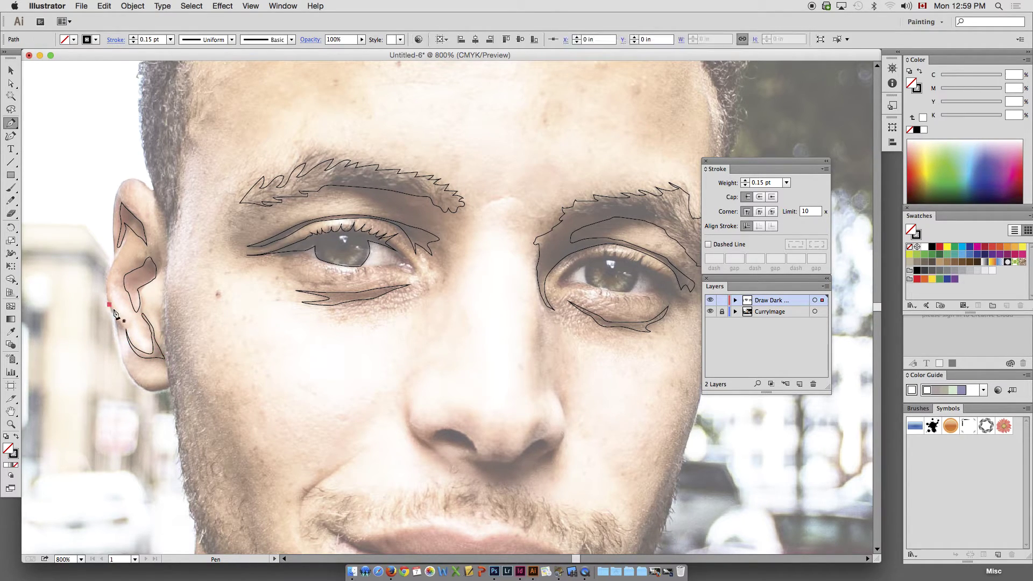
click(117, 335)
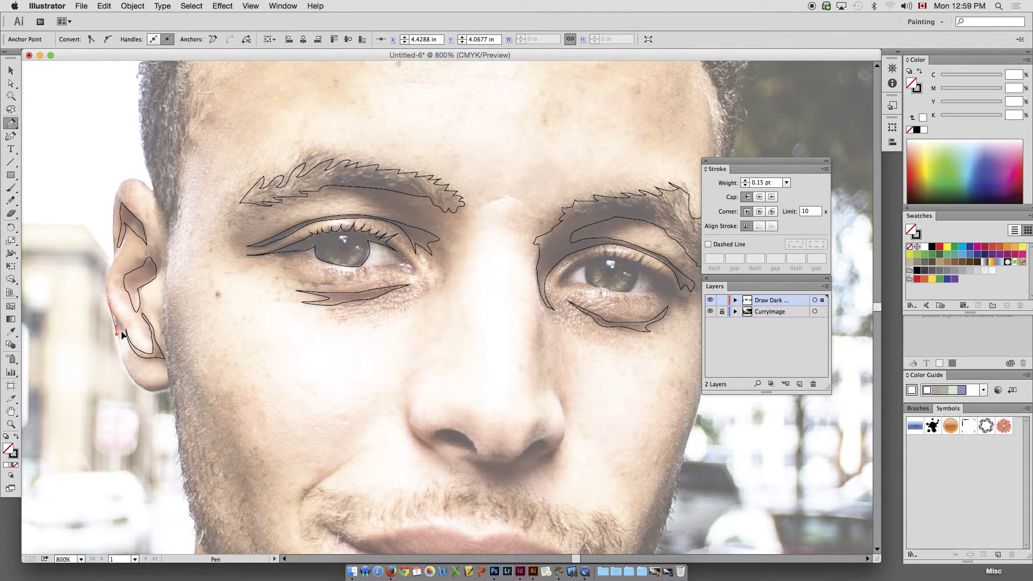
click(123, 331)
click(121, 326)
click(116, 317)
click(109, 304)
super+click(105, 251)
- Outline the thin curved smile crease beside the mouth on the photo's left side
drag(166, 280, 148, 360)
drag(153, 304, 152, 352)
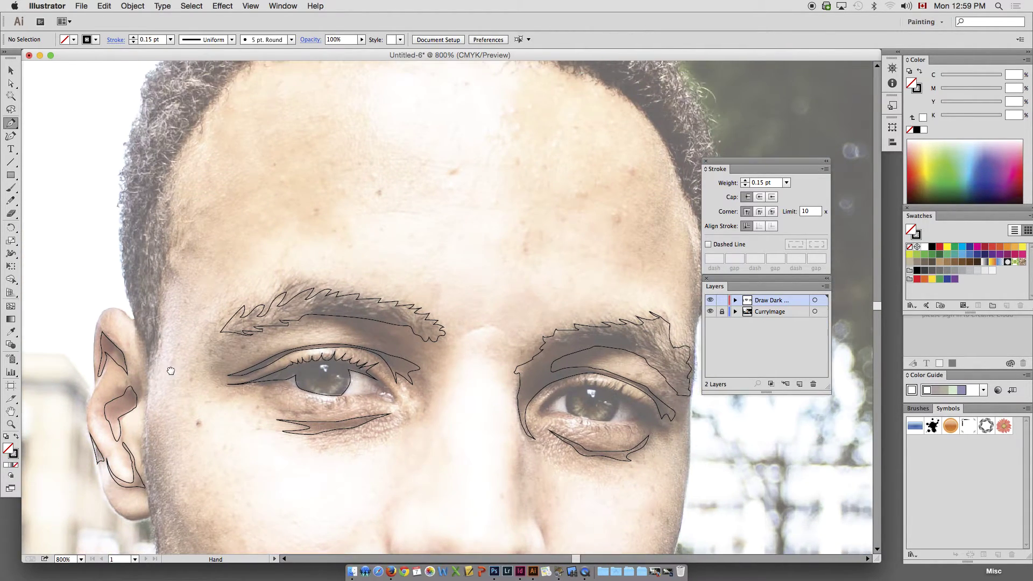
drag(173, 439, 156, 346)
alt+super+click(189, 353)
alt+super+click(193, 352)
drag(665, 417, 312, 377)
click(333, 346)
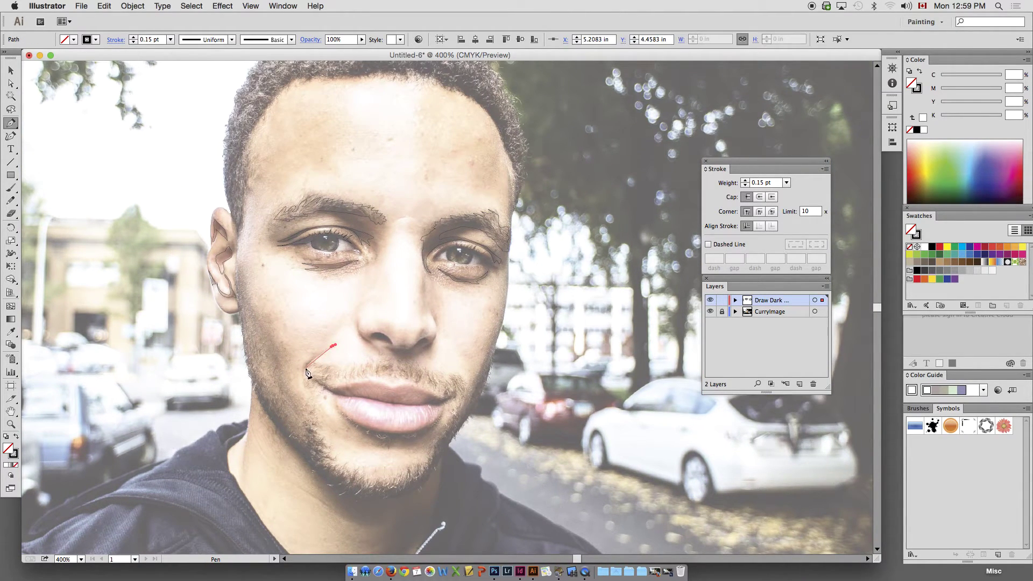
click(304, 370)
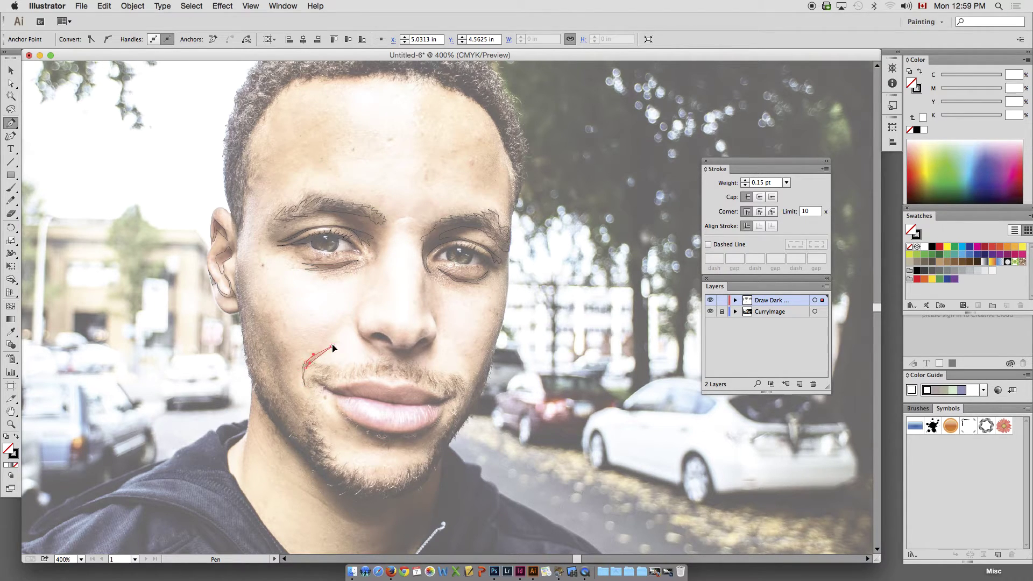
- Outline the crescent-shaped shadow around the nose wing on the photo's left side and deselect it
scroll(300, 346, right, 5)
scroll(300, 346, down, 1)
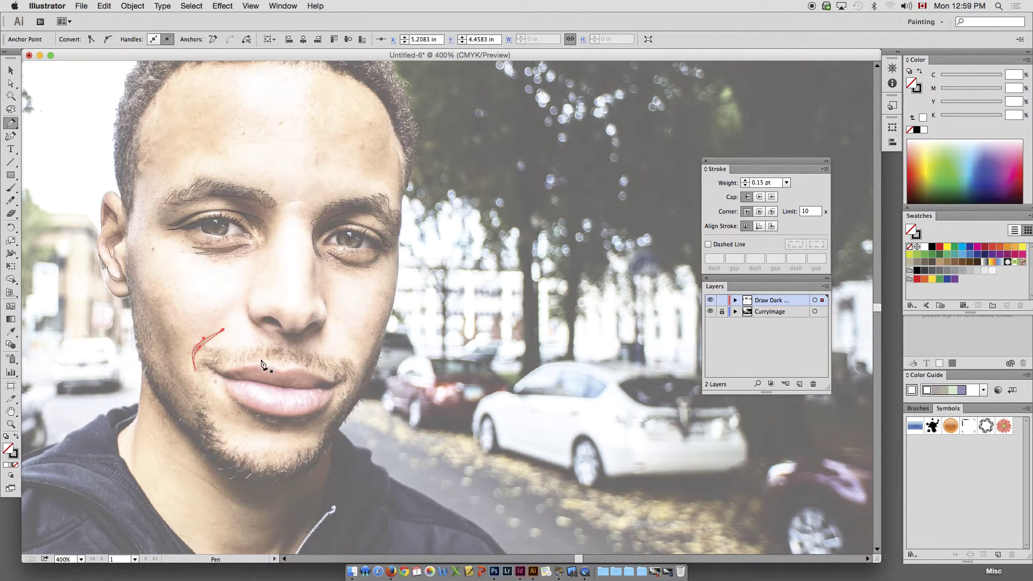
key(super+equal)
key(super+equal)
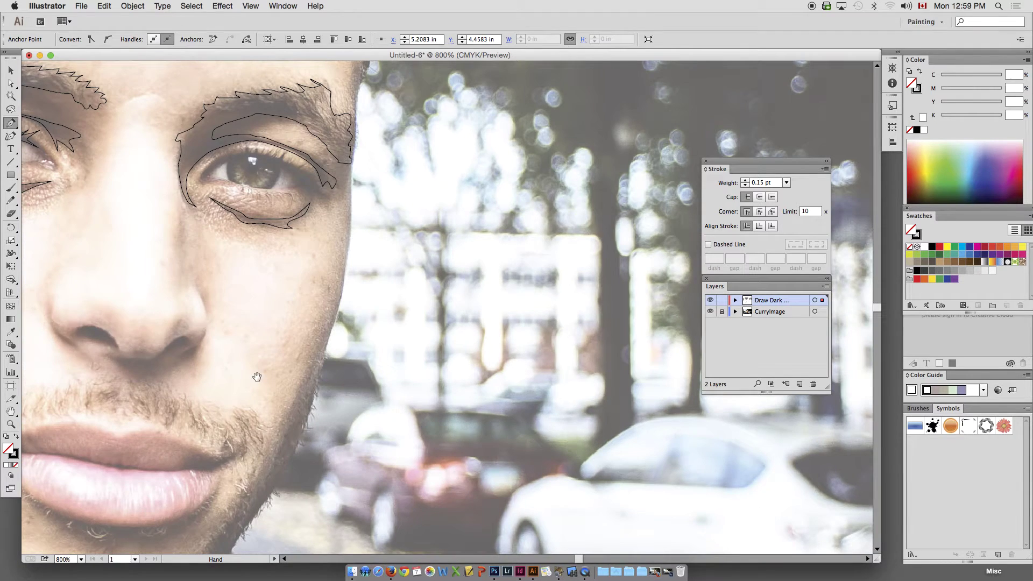
drag(256, 377, 525, 359)
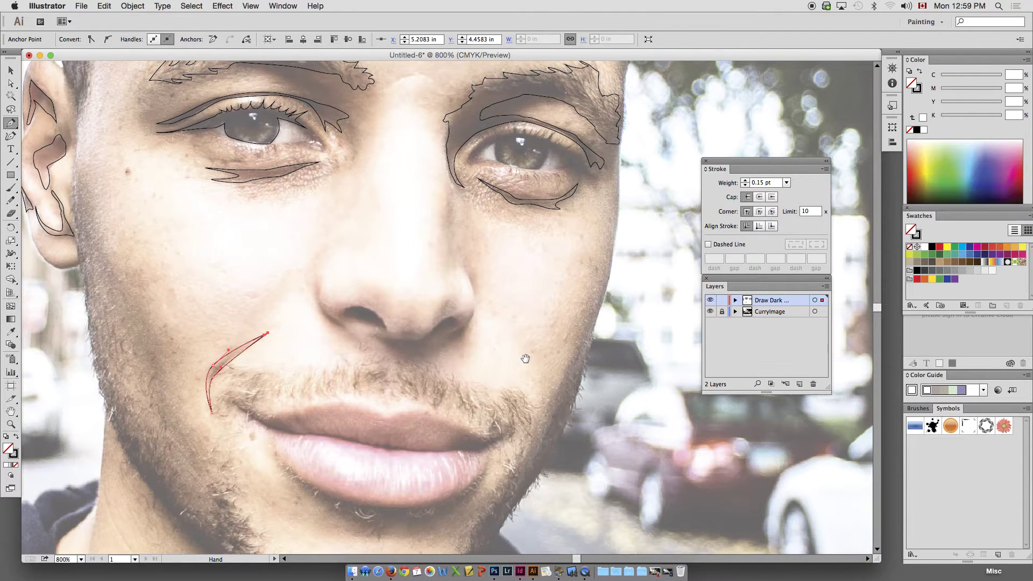
click(345, 245)
click(320, 270)
click(321, 288)
click(323, 305)
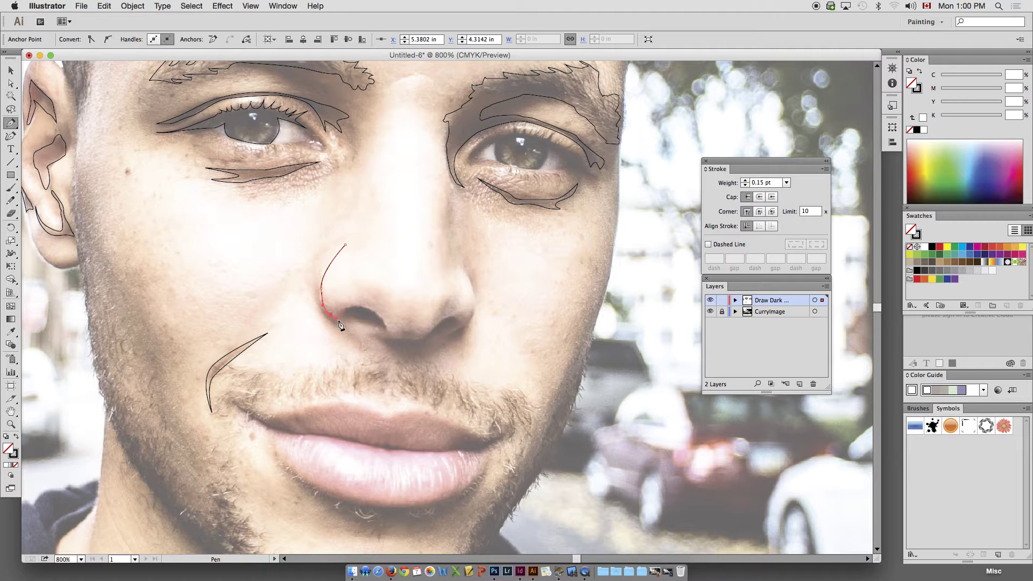
click(314, 294)
click(315, 277)
click(314, 262)
click(344, 246)
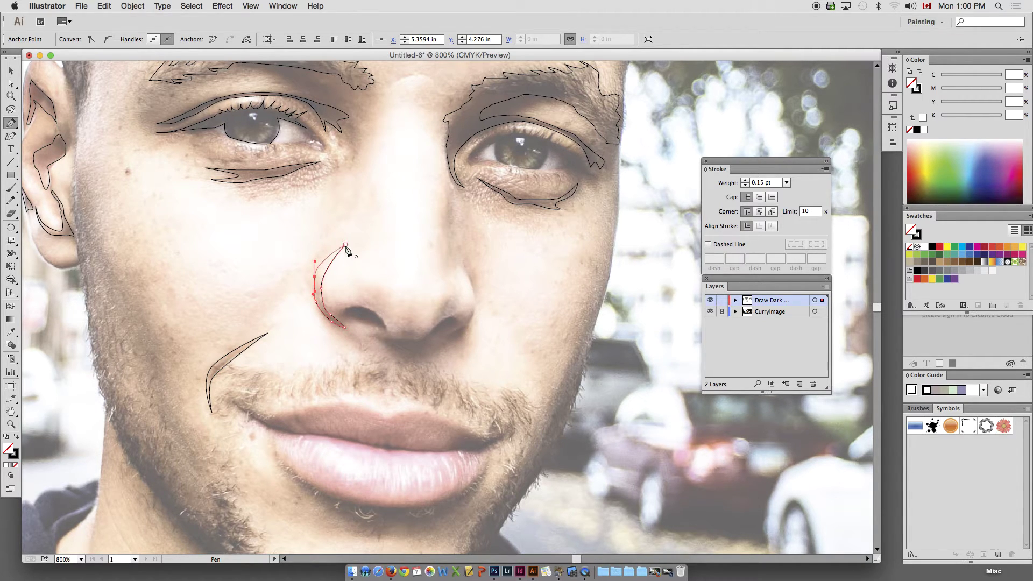
super+click(380, 240)
- Outline the dark nostril opening on the photo's left side as a closed shape
click(369, 310)
drag(356, 307, 350, 307)
drag(343, 309, 344, 314)
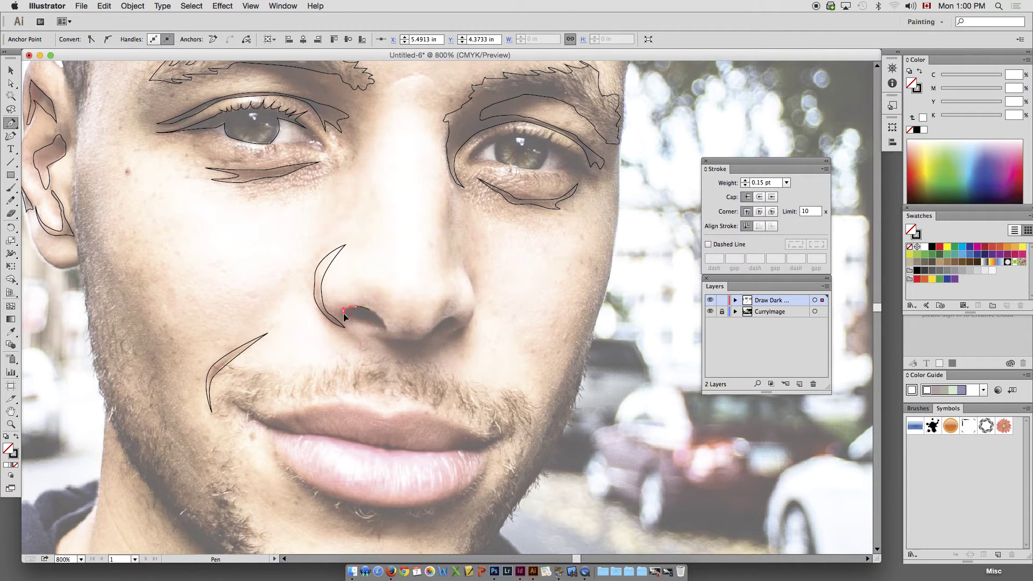
click(383, 332)
click(369, 312)
- Outline the shadow under the nose tip, including the nostril on the photo's right side, and deselect it
scroll(350, 318, right, 3)
drag(354, 329, 392, 328)
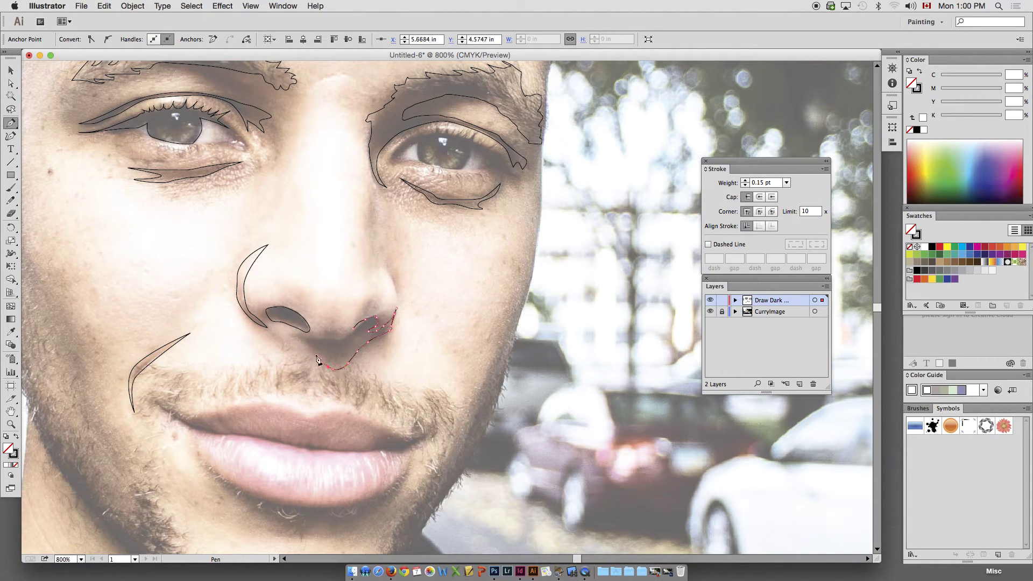
drag(330, 369, 350, 334)
key(super+z)
click(353, 329)
super+click(376, 246)
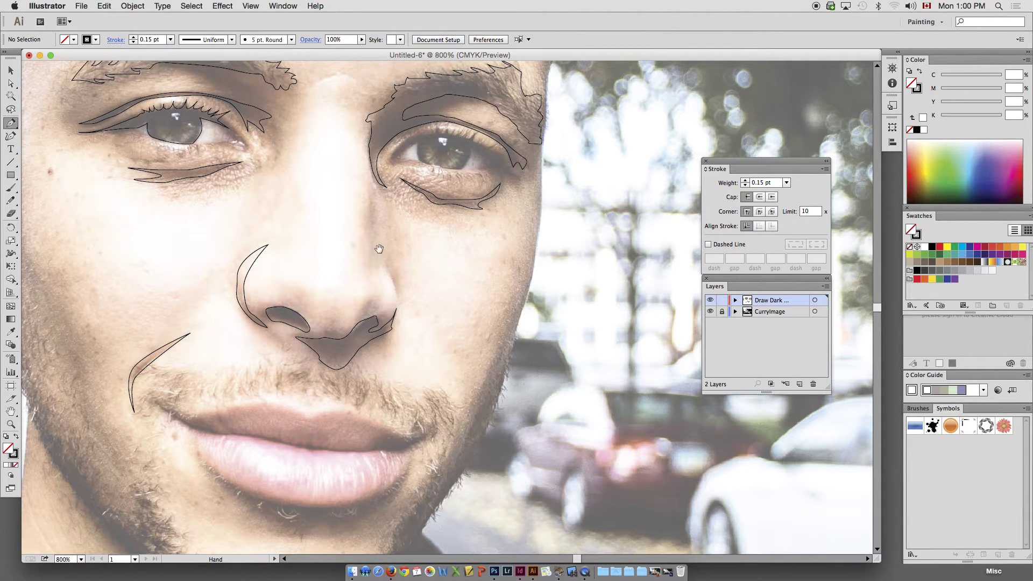
- Outline the narrow shadow beside the nose bridge and the thin one along the nose wing on the photo's right side
scroll(379, 248, up, 3)
drag(353, 262, 346, 291)
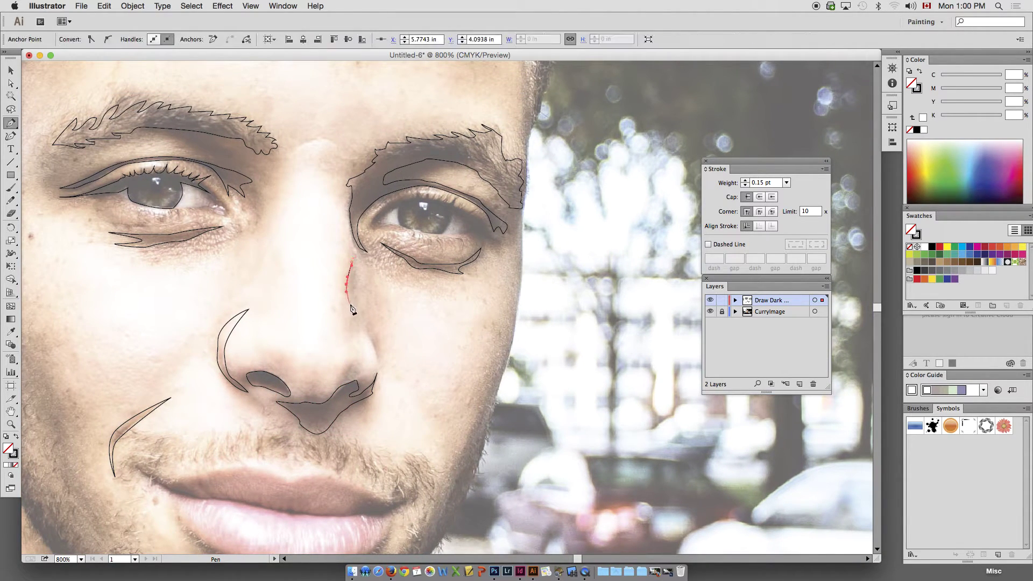
click(359, 313)
click(358, 296)
click(358, 281)
click(352, 263)
mouse_move(367, 321)
mouse_down()
mouse_move(379, 364)
mouse_move(369, 332)
mouse_up()
click(367, 322)
- Trace the jagged upper edge of the dark line between the lips from the photo's left mouth corner to the right one
drag(287, 242, 310, 126)
drag(327, 349, 314, 316)
click(167, 329)
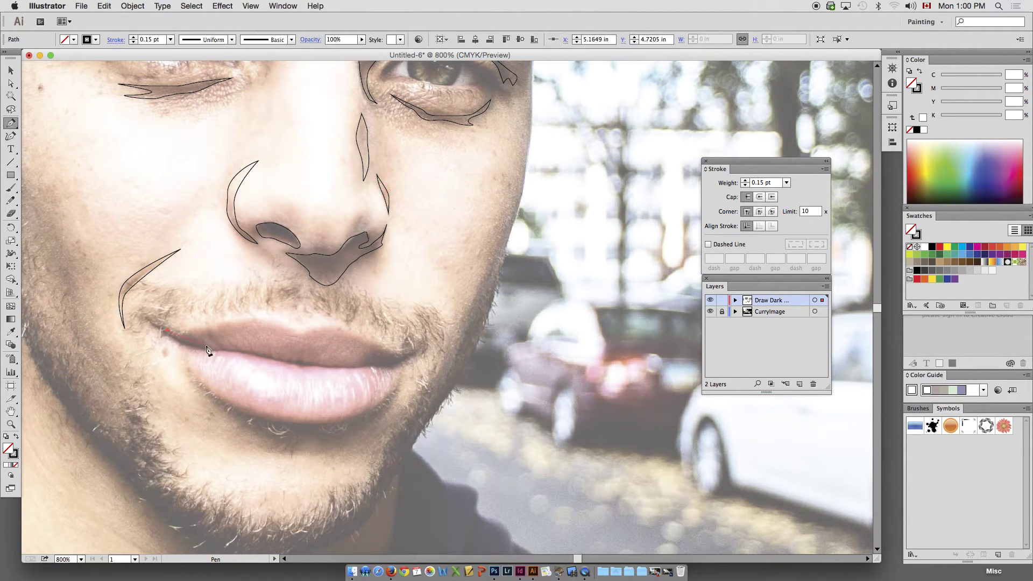
drag(221, 350, 261, 356)
click(269, 354)
click(272, 343)
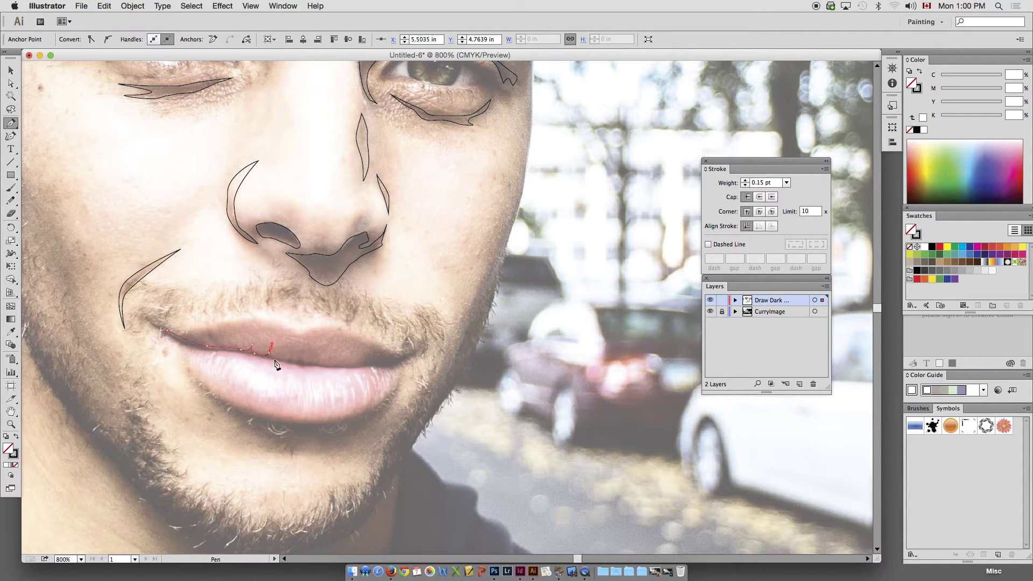
click(275, 360)
click(283, 357)
click(285, 361)
click(291, 360)
click(301, 364)
click(309, 364)
click(328, 367)
click(348, 368)
drag(355, 366, 371, 358)
drag(378, 358, 389, 361)
click(400, 359)
click(410, 356)
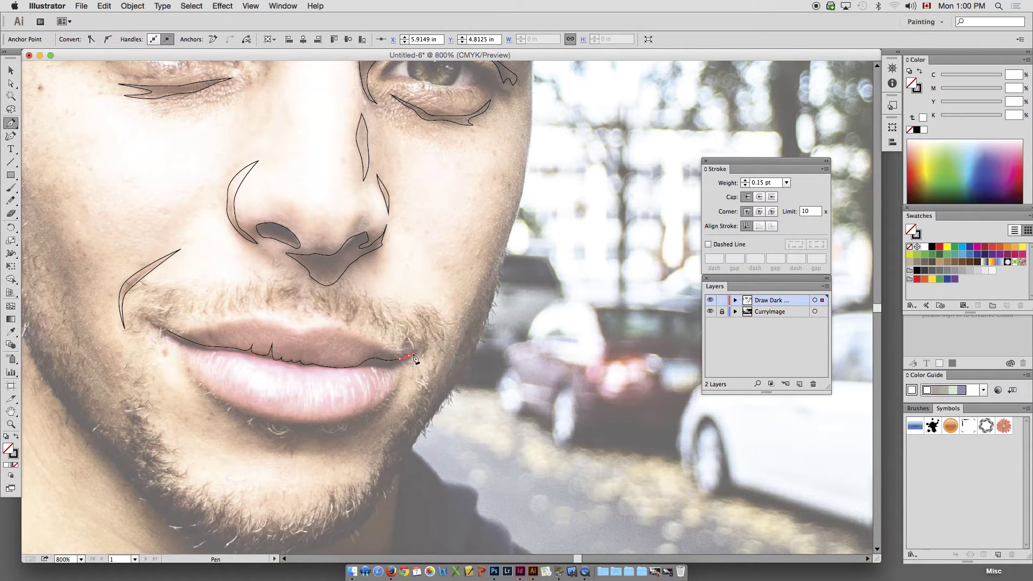
- Trace back along the lower edge of the dark lip line to close it at the photo's left mouth corner, and deselect
click(355, 369)
click(340, 369)
click(321, 369)
click(296, 368)
drag(290, 366, 196, 351)
click(275, 363)
click(263, 359)
drag(191, 350, 186, 349)
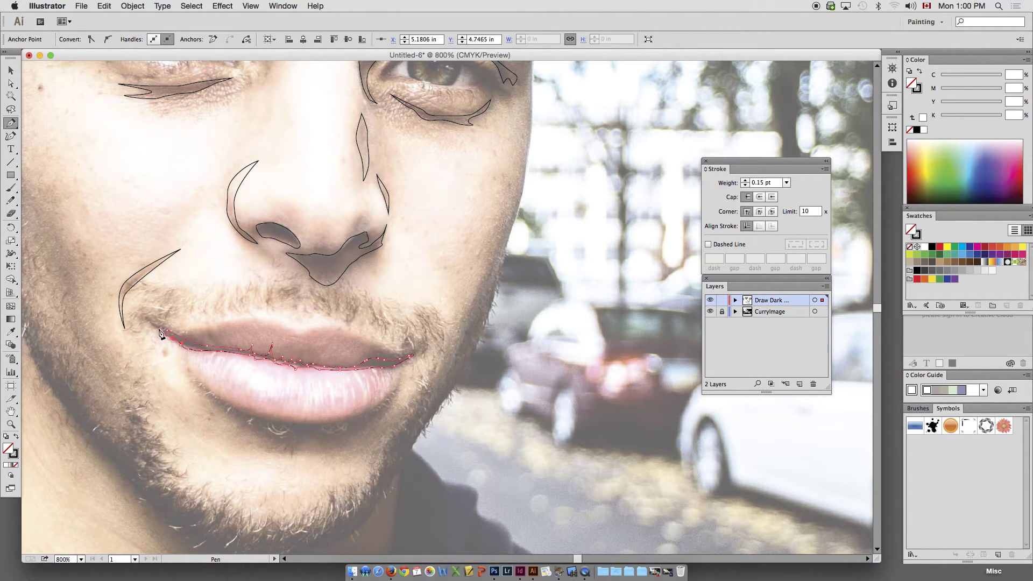
click(149, 319)
drag(168, 331, 180, 332)
super+click(205, 299)
- Start the neck shadow outline, following the jaw on the photo's left side down to below the chin
mouse_move(334, 341)
mouse_down()
mouse_move(321, 309)
mouse_move(348, 372)
mouse_move(348, 405)
mouse_move(329, 357)
mouse_up()
alt+super+click(322, 407)
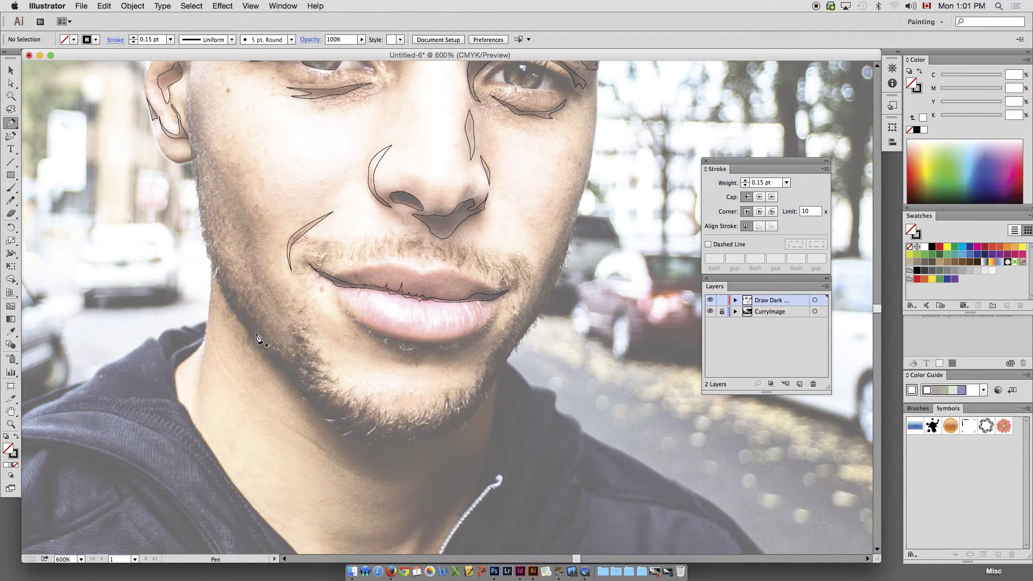
click(232, 319)
key(super+z)
click(246, 329)
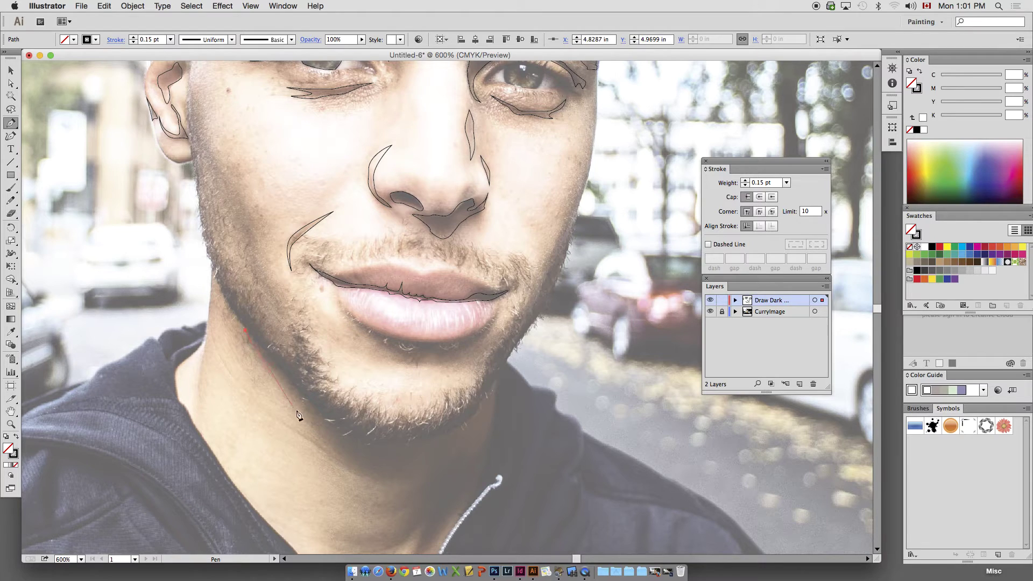
drag(387, 474, 404, 476)
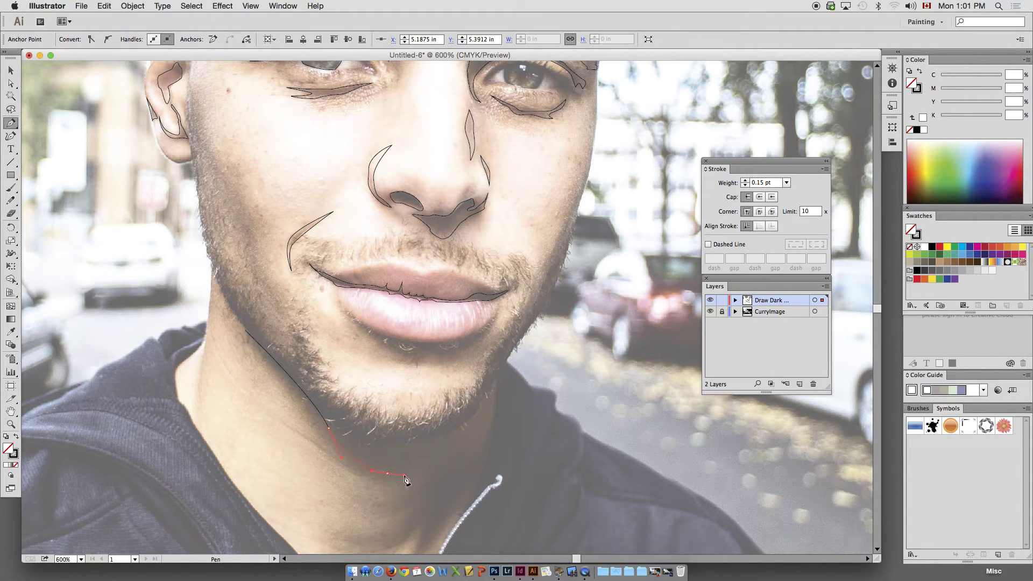
drag(454, 443, 465, 435)
key(super+z)
- Extend the neck shadow outline around the dark folds of the throat and back up along the hoodie collar
scroll(423, 515, down, 3)
drag(405, 457, 345, 468)
drag(343, 474, 377, 485)
click(421, 464)
click(413, 494)
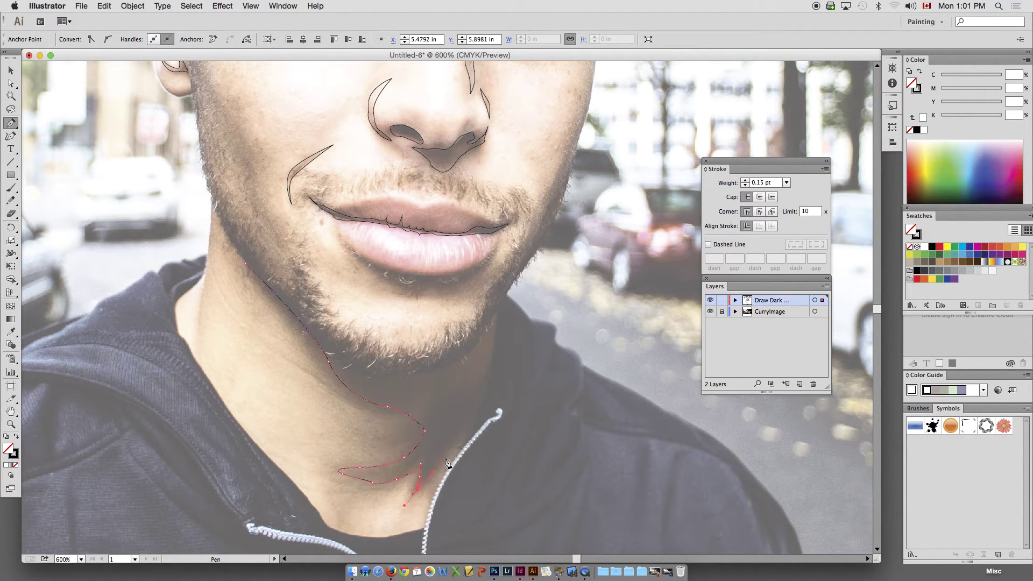
drag(457, 436, 438, 387)
click(477, 382)
- Close the neck shadow by tracing the bearded chin and jaw edge back to the starting point, and deselect it
drag(429, 378, 447, 367)
key(super+z)
click(360, 372)
click(347, 364)
click(334, 350)
click(324, 338)
click(316, 327)
click(245, 261)
super+click(238, 234)
- Trace the hairline from the middle of the forehead down to the sideburn on the photo's right side
drag(325, 249, 326, 290)
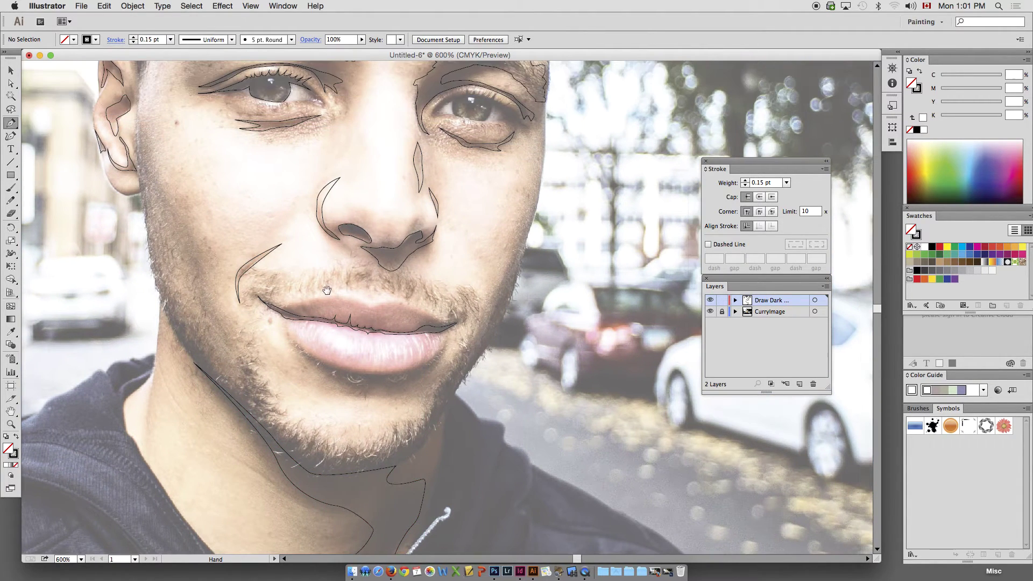
drag(521, 192, 507, 273)
drag(359, 73, 396, 205)
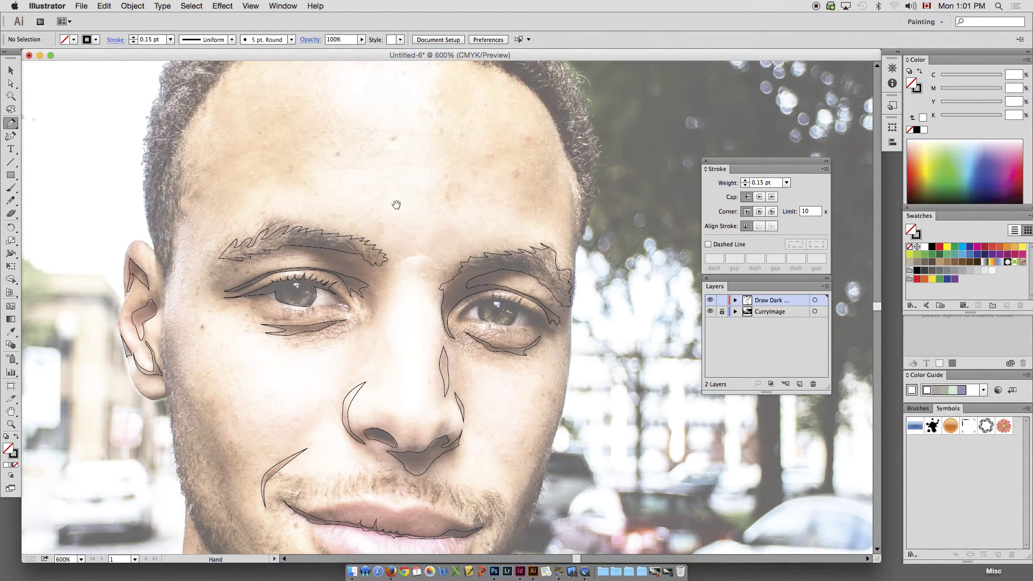
drag(251, 188, 261, 279)
drag(268, 164, 275, 207)
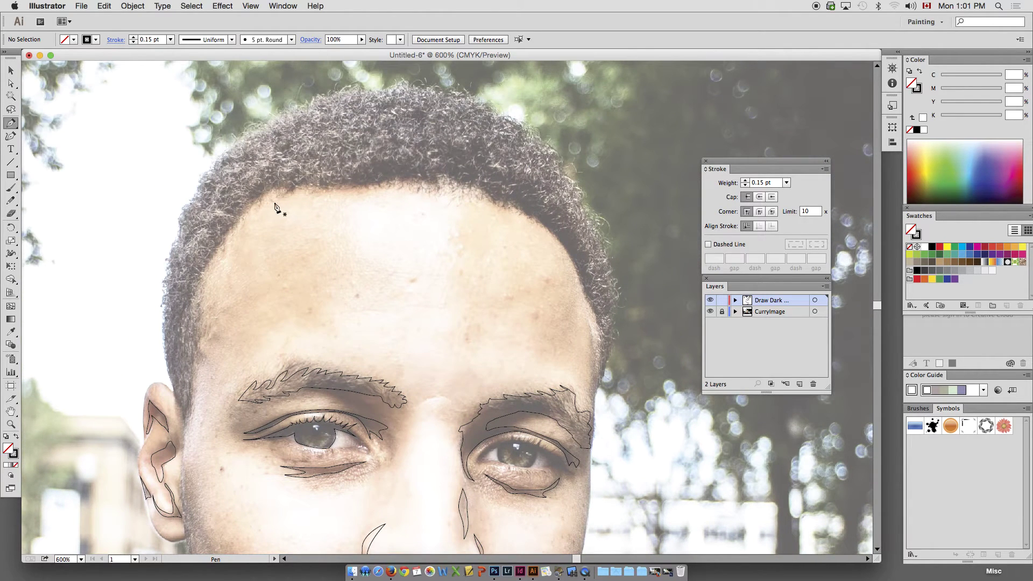
click(377, 185)
drag(407, 175, 518, 211)
click(429, 179)
click(436, 175)
drag(564, 246, 605, 261)
click(584, 340)
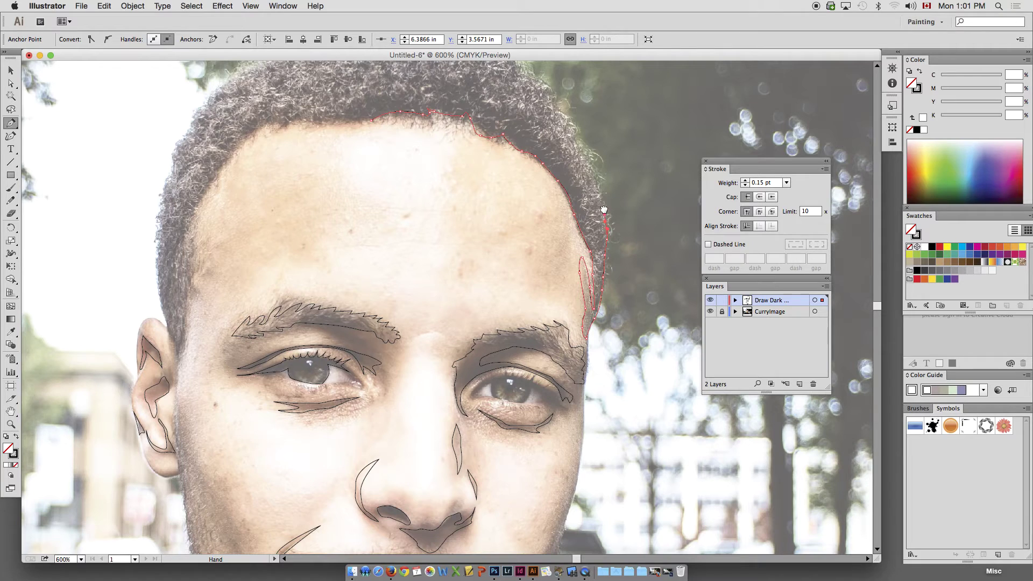
- Trace the outer hair contour from the photo's right temple over the crown down to the ear on the left side
scroll(607, 229, up, 2)
click(601, 233)
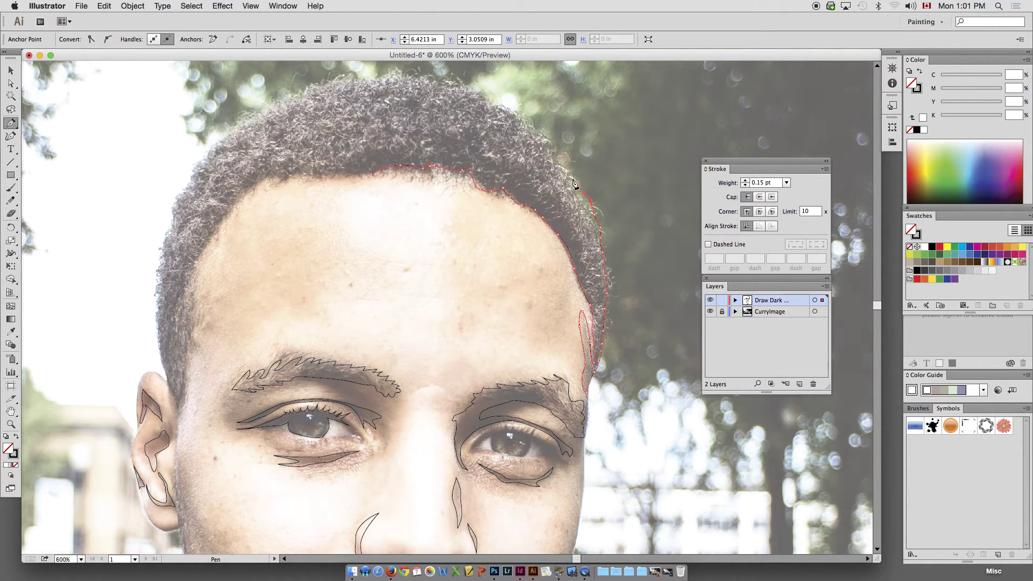
drag(560, 157, 541, 131)
drag(480, 96, 456, 90)
drag(370, 74, 342, 84)
drag(266, 109, 260, 112)
drag(256, 114, 238, 124)
drag(233, 129, 227, 132)
drag(216, 136, 194, 168)
drag(189, 173, 184, 194)
drag(178, 205, 171, 227)
drag(168, 240, 156, 293)
drag(158, 316, 162, 367)
drag(166, 379, 167, 383)
drag(171, 393, 181, 418)
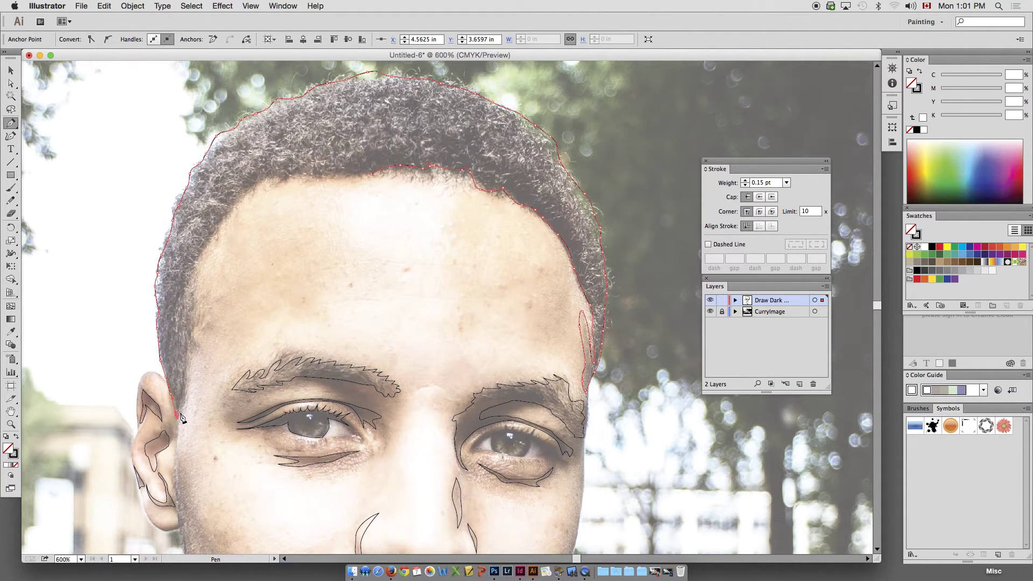
- Close the hair shape by tracing the inner hairline from the ear up the photo's left temple and across the forehead
click(185, 384)
click(186, 368)
click(189, 352)
click(193, 331)
key(super)
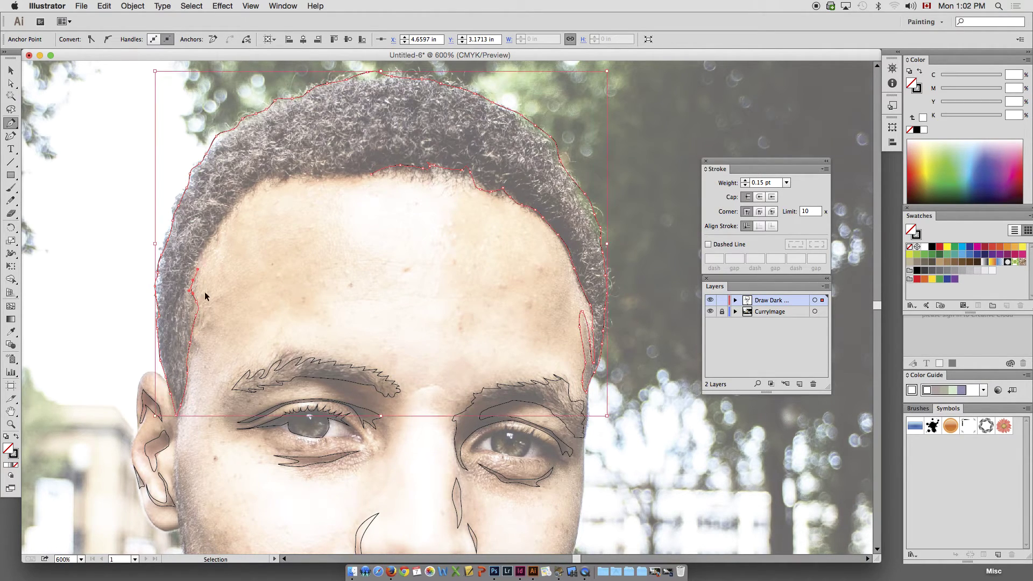
super+click(193, 276)
click(188, 275)
click(206, 253)
click(213, 240)
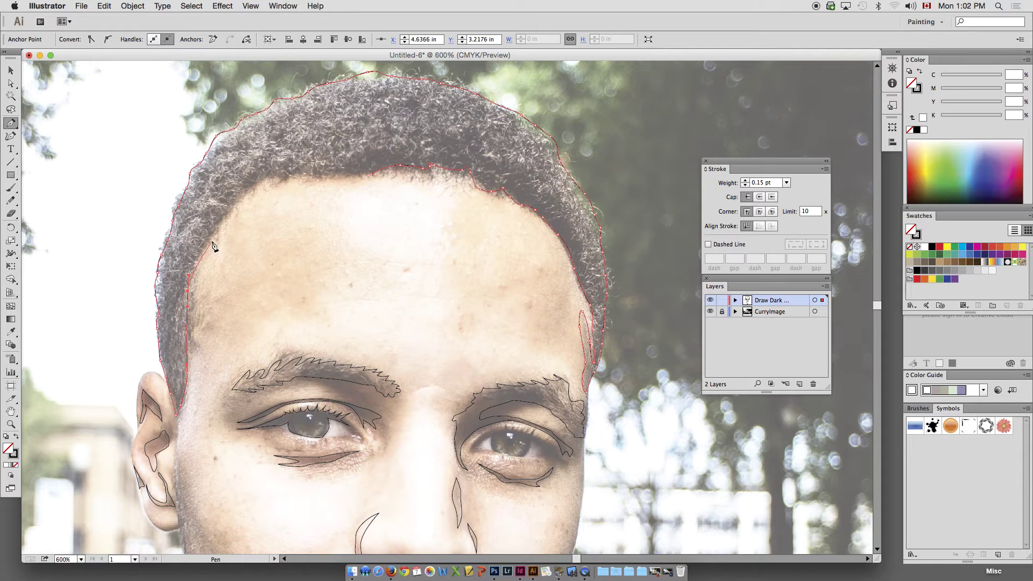
click(220, 227)
drag(247, 191, 279, 180)
click(304, 176)
click(318, 181)
click(339, 178)
click(369, 178)
- Start outlining the eye on the photo's right side from its inner corner around the lower rim of the iris
scroll(422, 237, down, 5)
scroll(422, 261, down, 3)
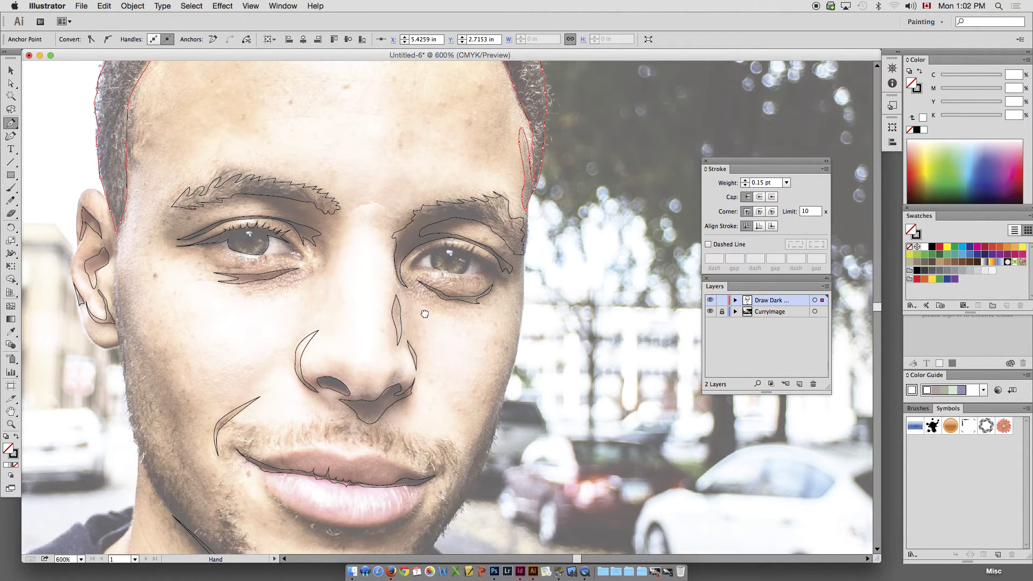
scroll(473, 248, up, 5)
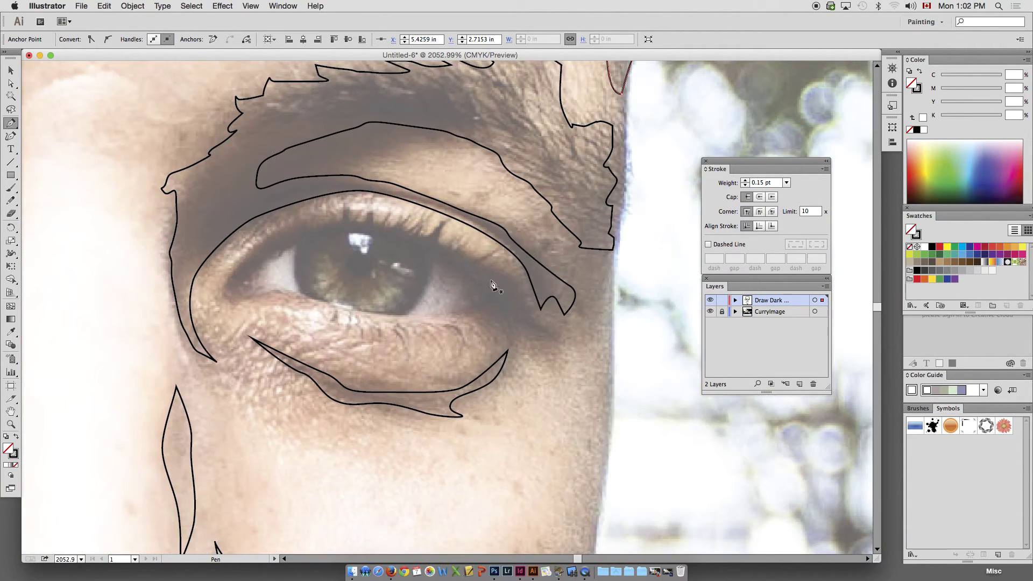
click(245, 278)
click(283, 246)
click(303, 240)
click(298, 280)
drag(303, 297, 300, 295)
drag(369, 312, 393, 316)
click(407, 315)
drag(431, 276, 505, 265)
click(433, 255)
- Trace the pointed shadow and lashes at the outer corner of the eye on the photo's right side
click(482, 291)
click(484, 309)
click(505, 340)
click(547, 330)
click(521, 314)
mouse_move(494, 261)
mouse_down()
mouse_move(478, 259)
mouse_move(487, 277)
mouse_move(489, 251)
mouse_up()
key(super+z)
key(super+z)
click(492, 260)
key(super+z)
key(super+z)
key(super+z)
key(super+z)
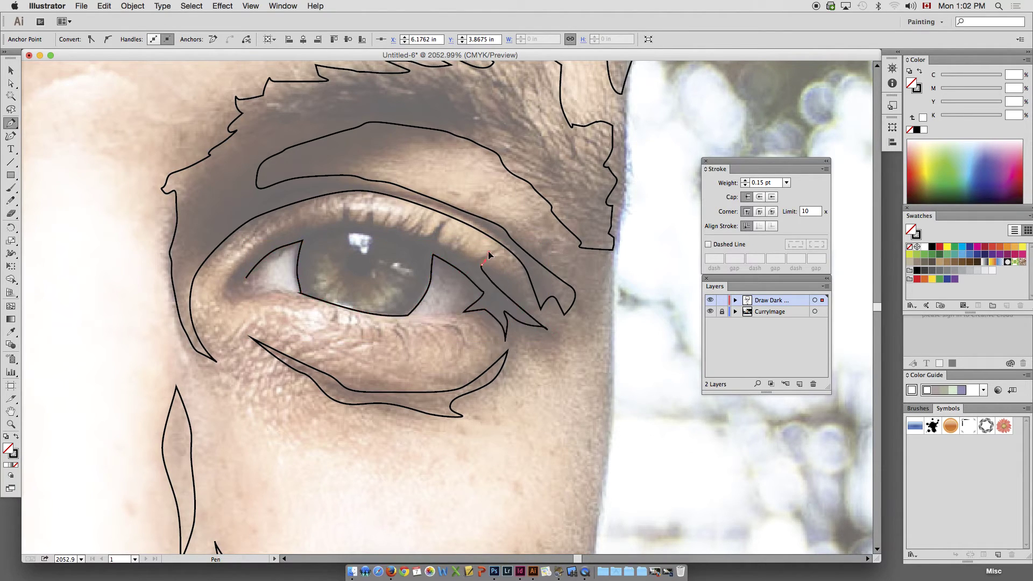
- Trace the pointed upper lashes and lid line back to the inner eye corner, closing the shape and deselecting it
click(489, 253)
click(453, 235)
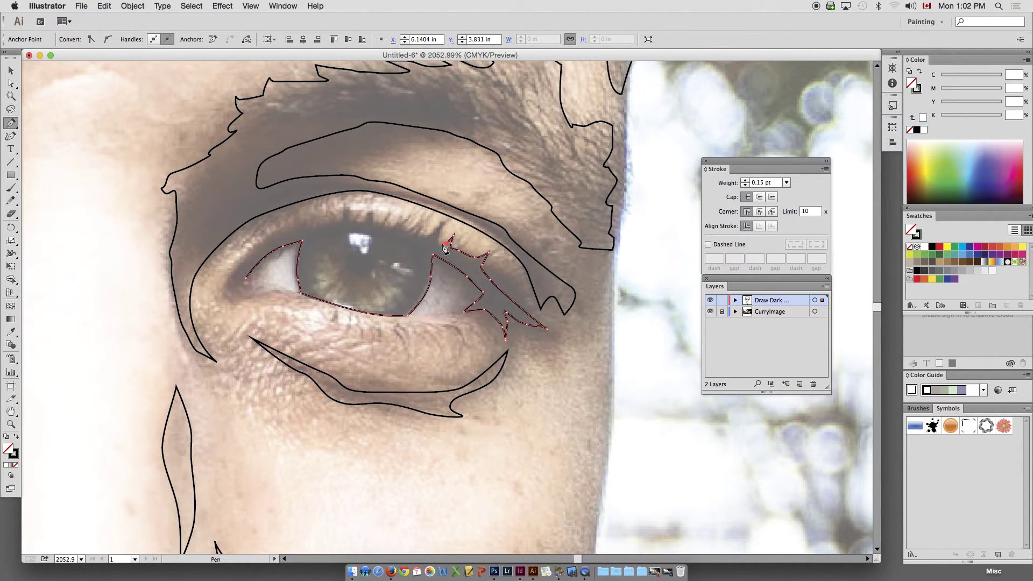
click(432, 229)
click(410, 211)
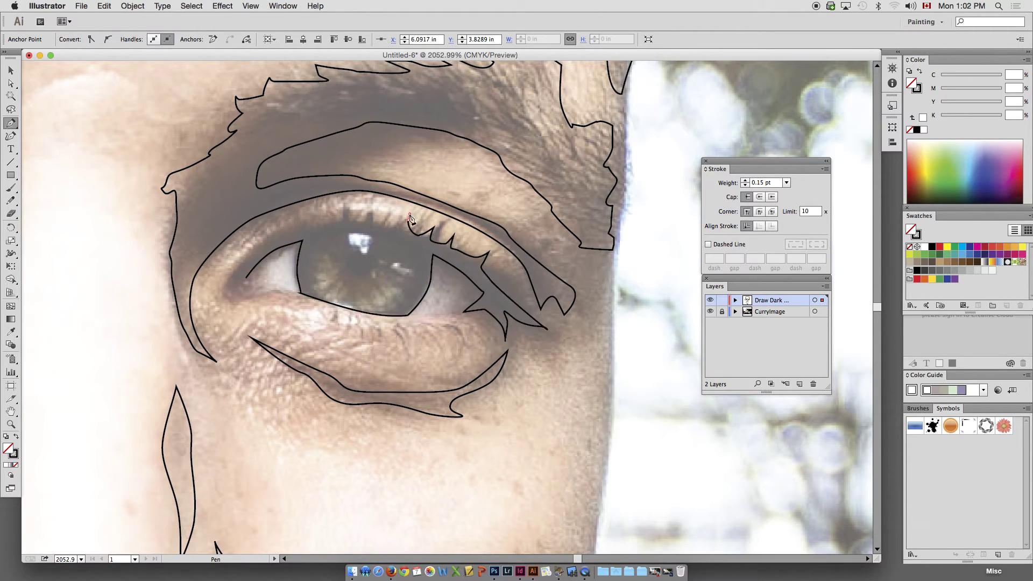
click(398, 231)
click(375, 208)
click(347, 202)
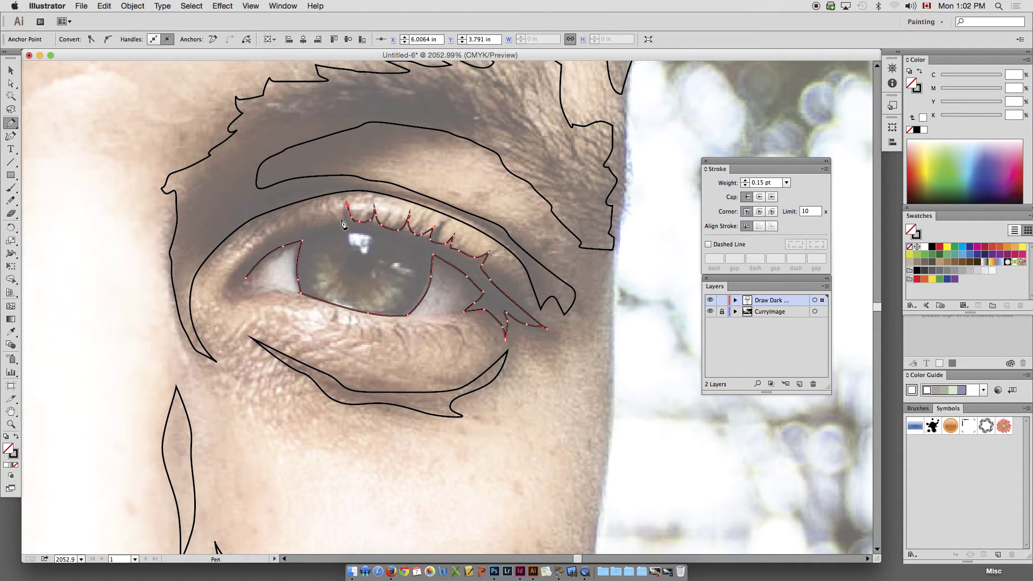
drag(342, 219, 271, 237)
drag(232, 284, 253, 271)
click(232, 284)
super+click(367, 224)
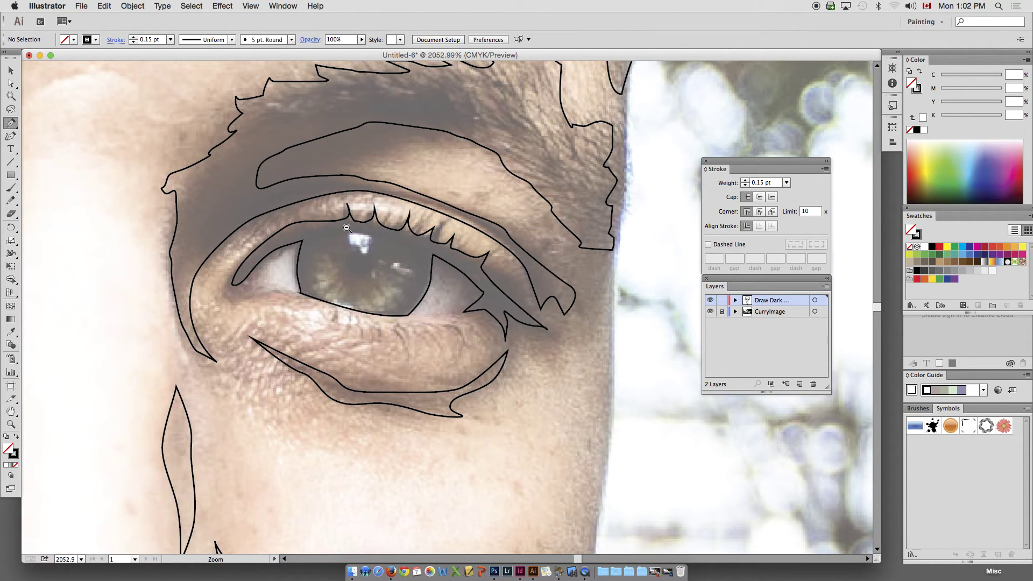
- Draw a circle about 0.02 in wide over the iris highlight of the eye on the photo's left side and deselect it
alt+super+click(348, 224)
alt+super+click(347, 224)
alt+super+click(342, 292)
scroll(342, 292, down, 2)
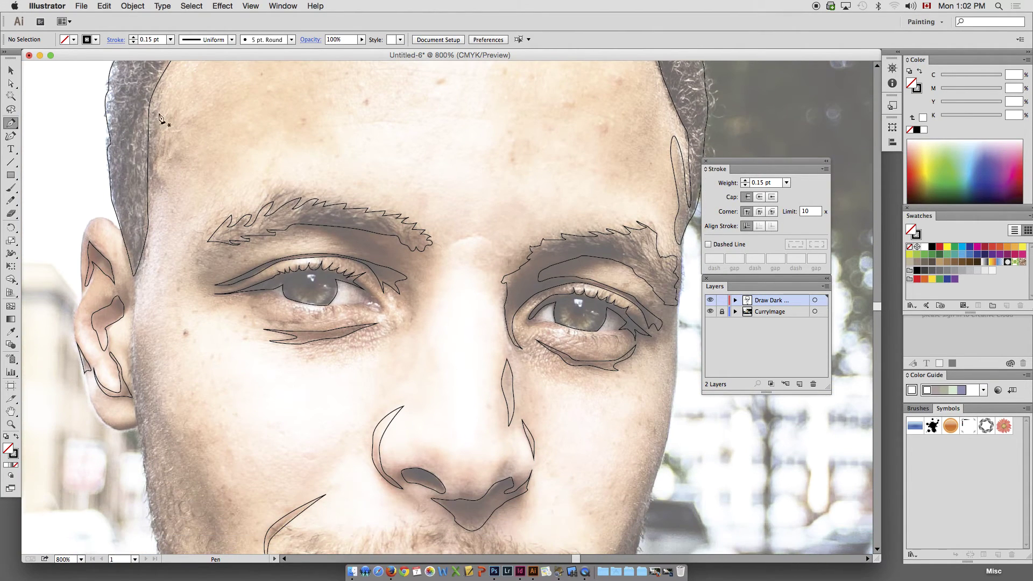
click(11, 175)
drag(15, 180, 69, 202)
drag(315, 277, 318, 281)
click(10, 71)
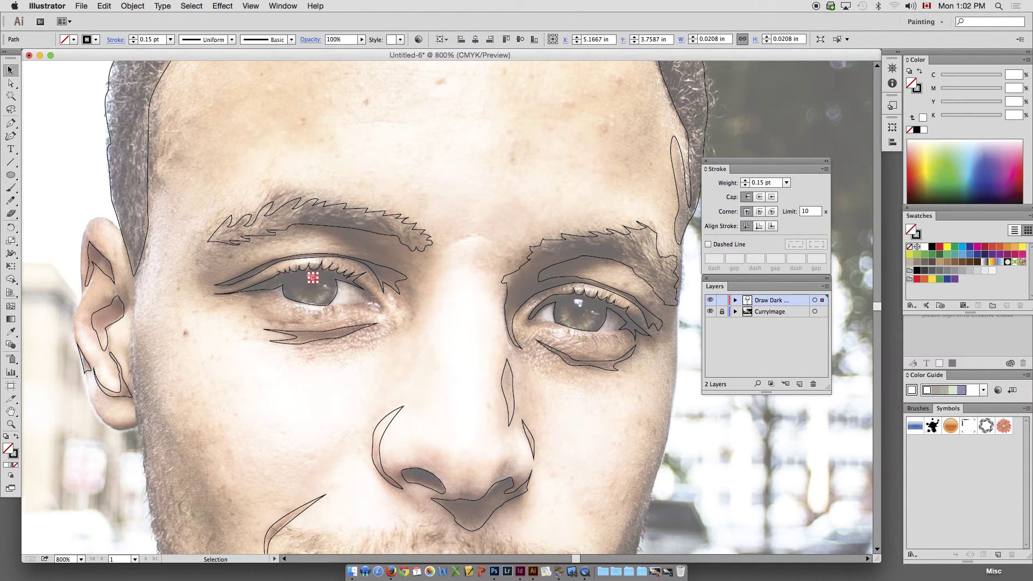
click(330, 296)
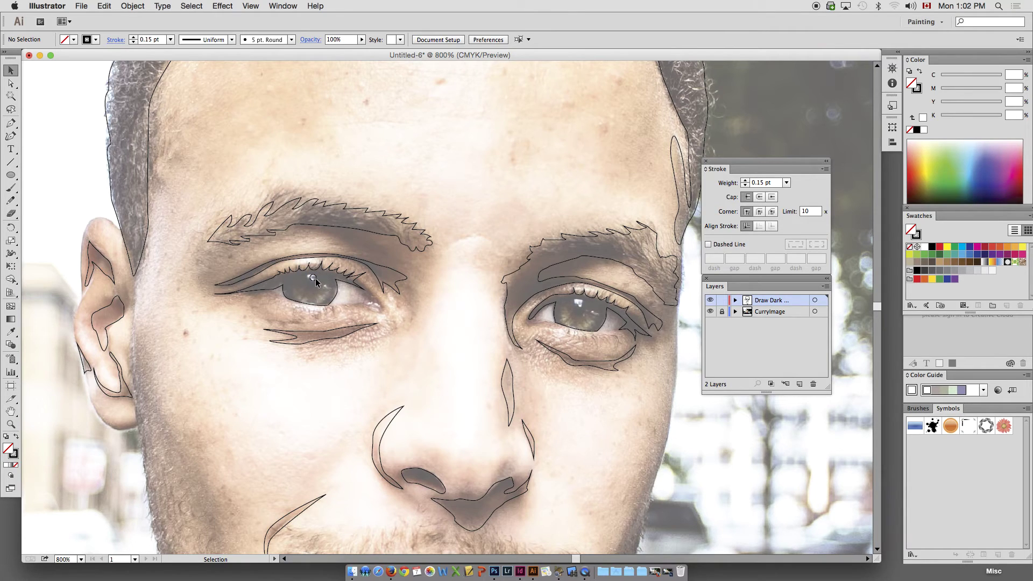
- Duplicate the small highlight circle onto the iris highlight of the eye on the photo's right side
drag(315, 278, 584, 305)
scroll(260, 206, right, 3)
scroll(261, 206, down, 1)
scroll(486, 334, down, 3)
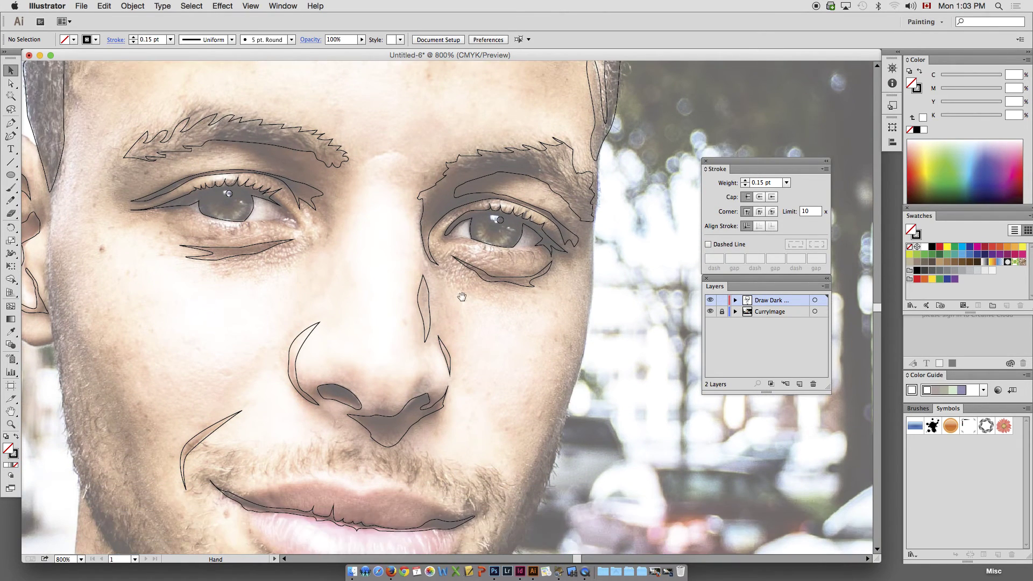
scroll(360, 337, down, 3)
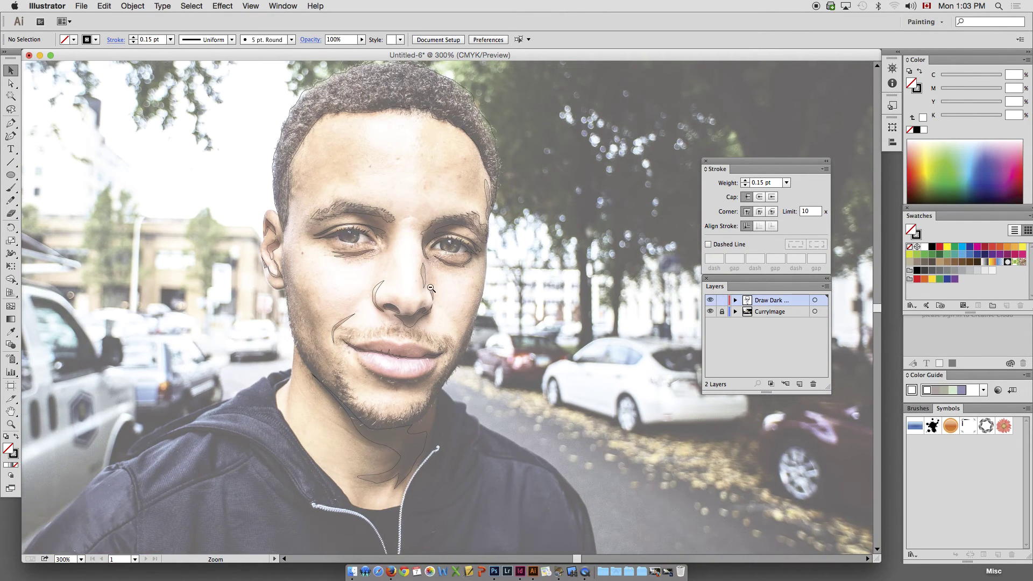
- Hide the CurryImage photo layer so only the traced outlines show on the artboard
scroll(424, 262, down, 1)
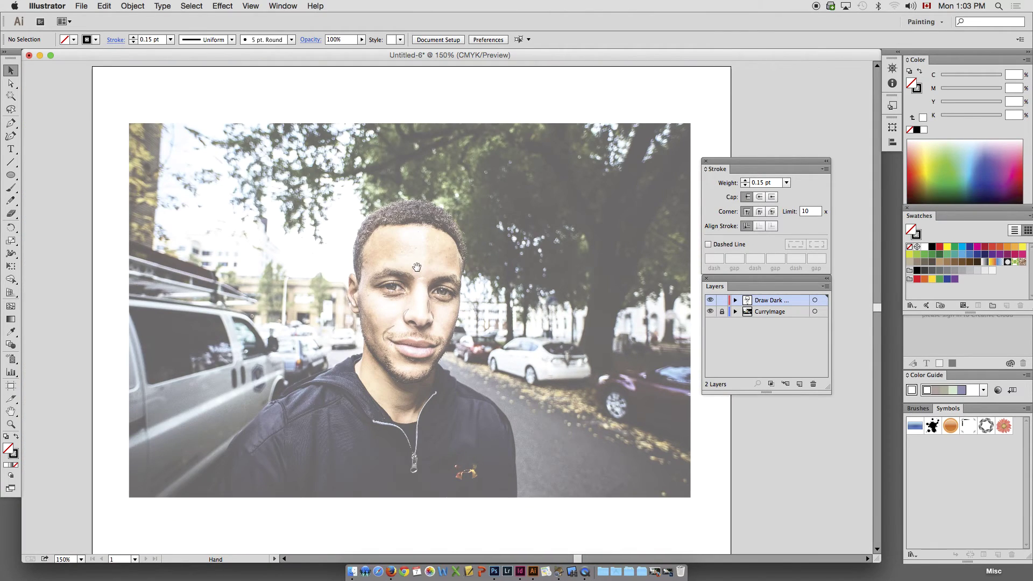
scroll(538, 285, right, 1)
click(710, 312)
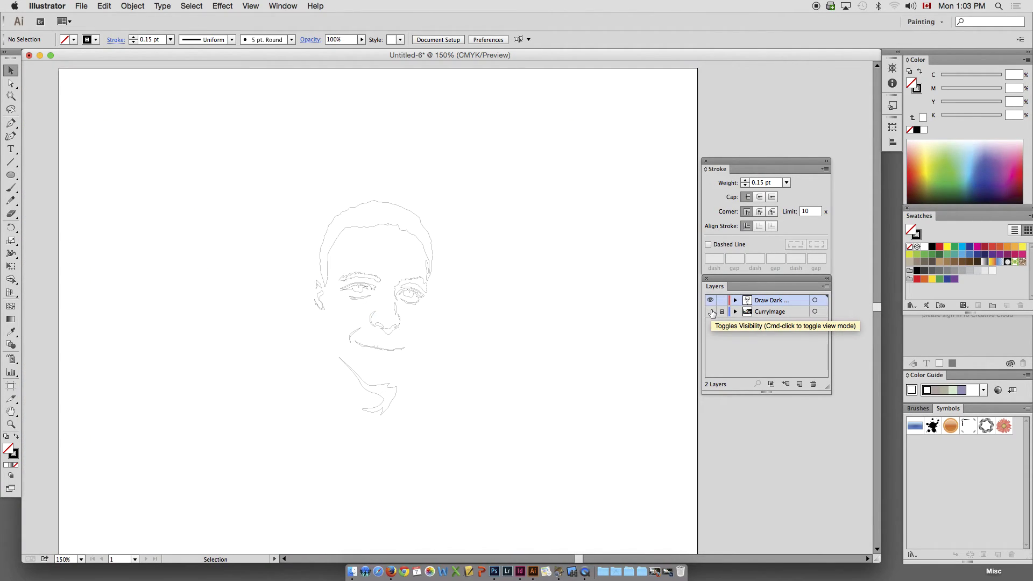
click(710, 313)
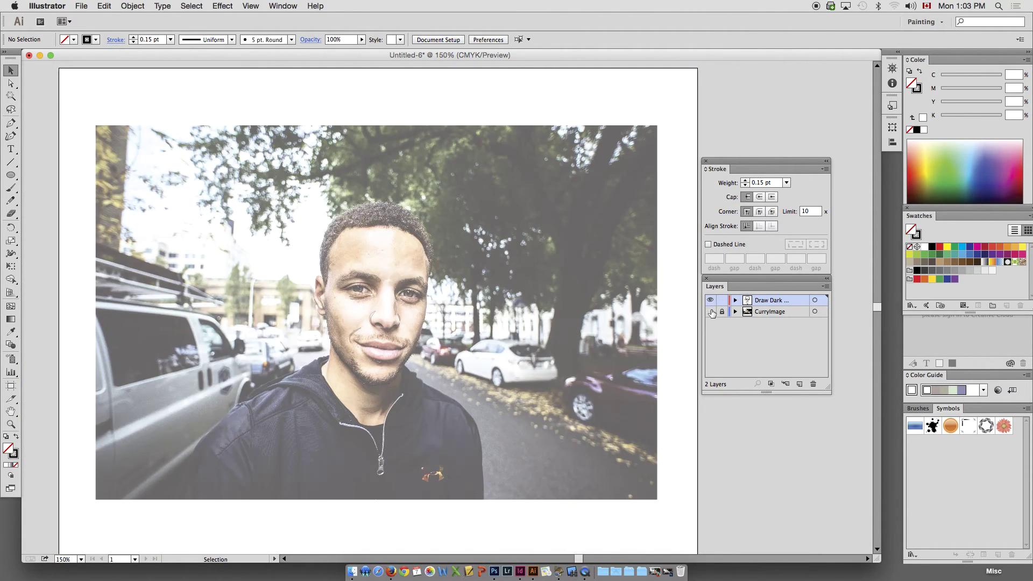
click(710, 312)
click(711, 312)
click(711, 312)
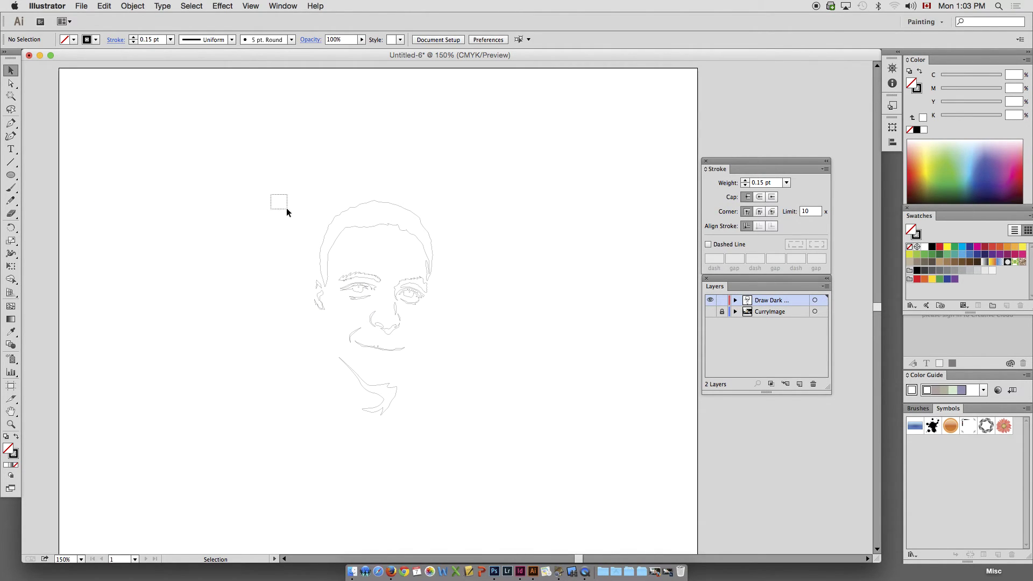
- Swap fill and stroke on all traced face shapes, giving them a solid black fill with no stroke, and deselect them
drag(286, 208, 447, 425)
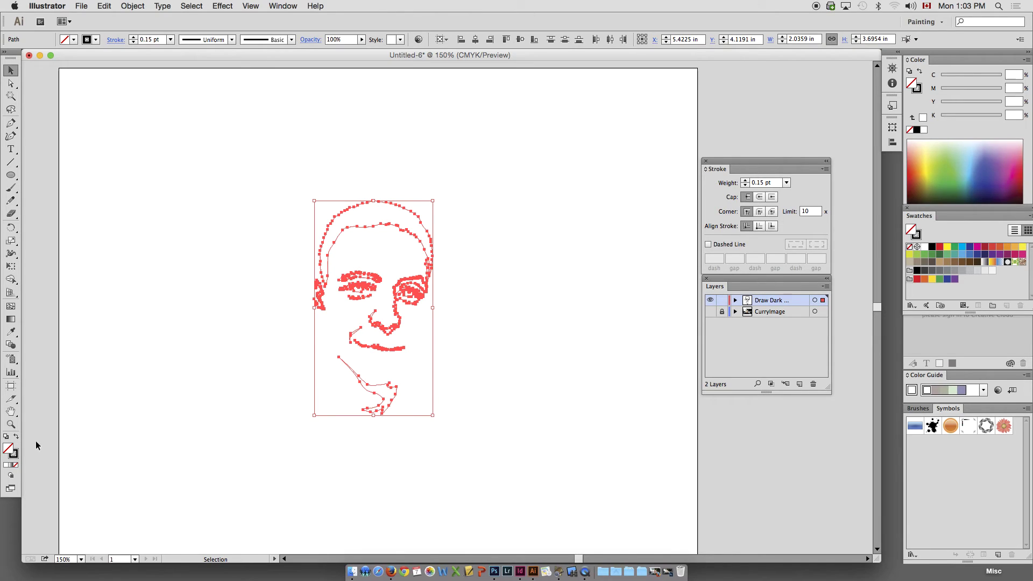
click(16, 440)
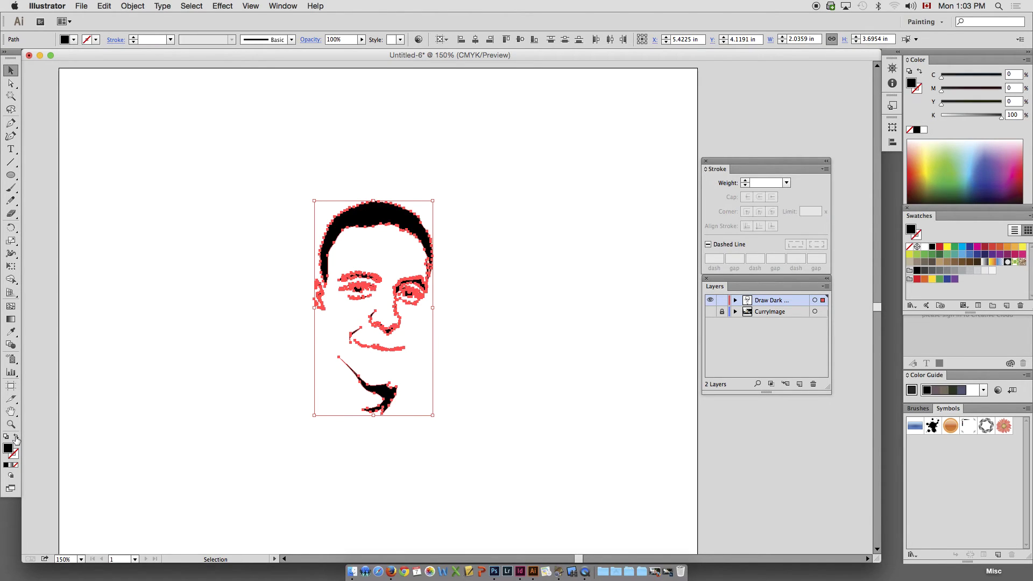
click(156, 262)
key(super+space)
drag(244, 179, 472, 381)
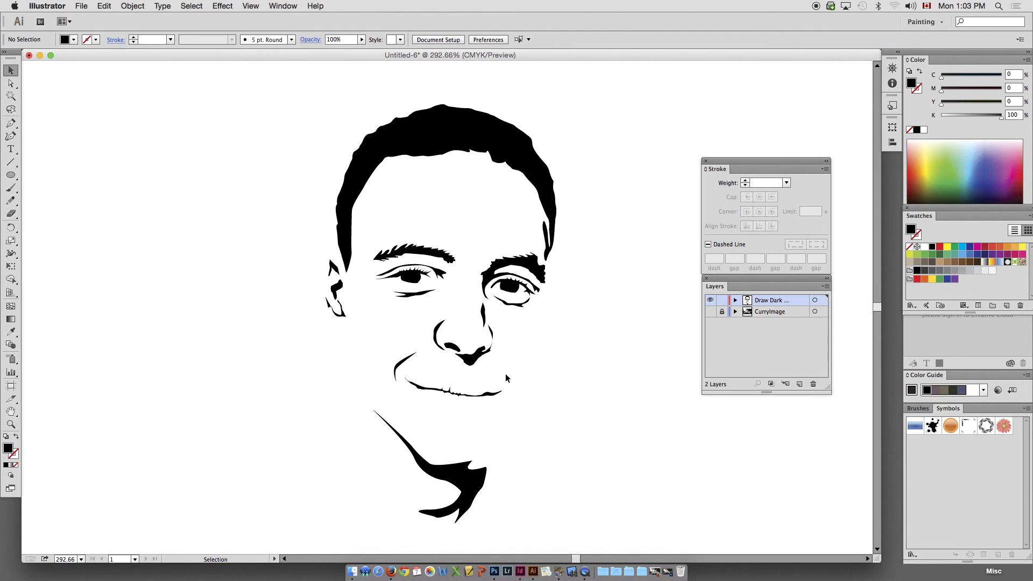
- Switch the artwork to outline view for working on the two eyes
key(super+y)
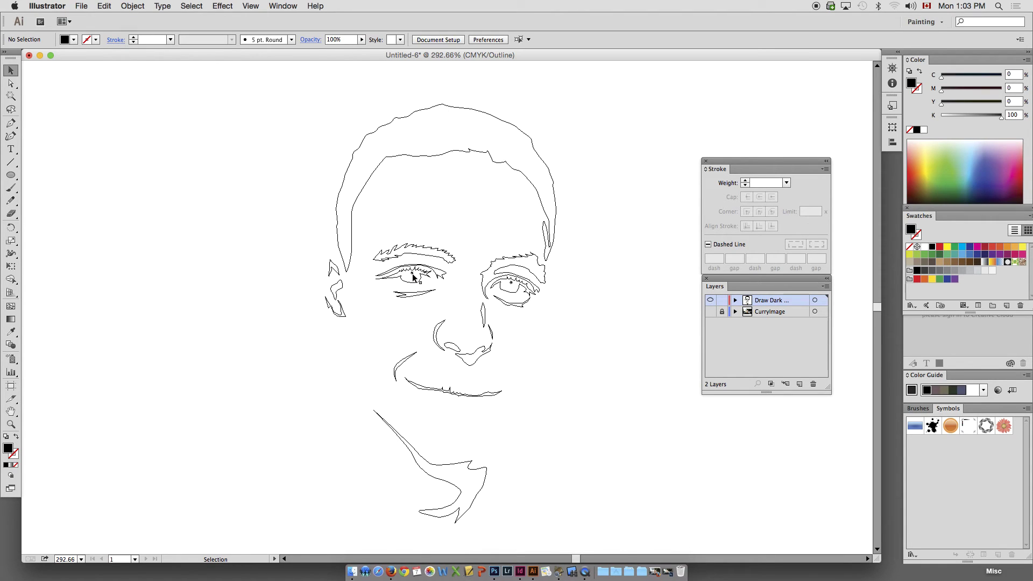
drag(363, 235, 659, 332)
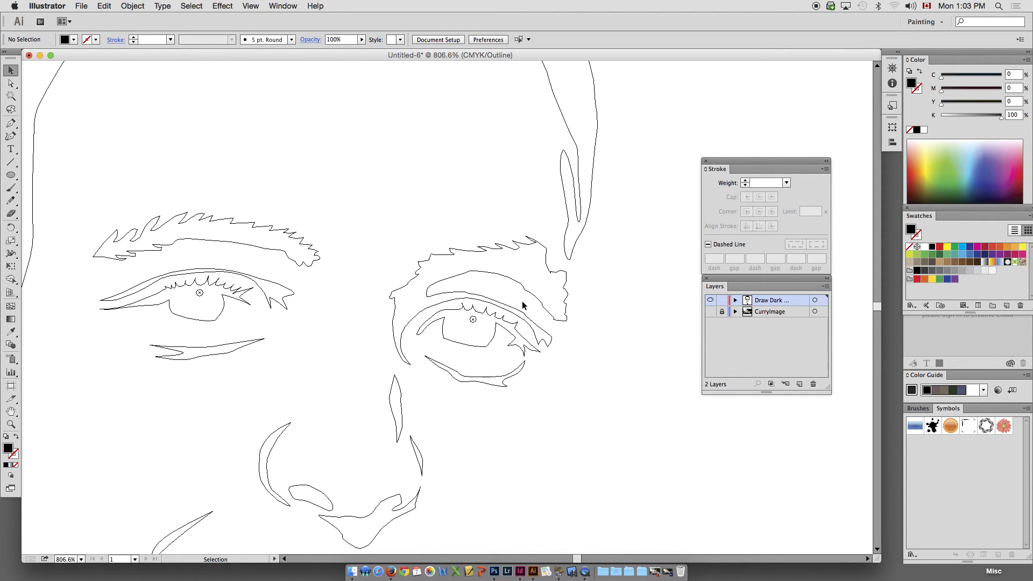
click(473, 321)
shift+click(200, 295)
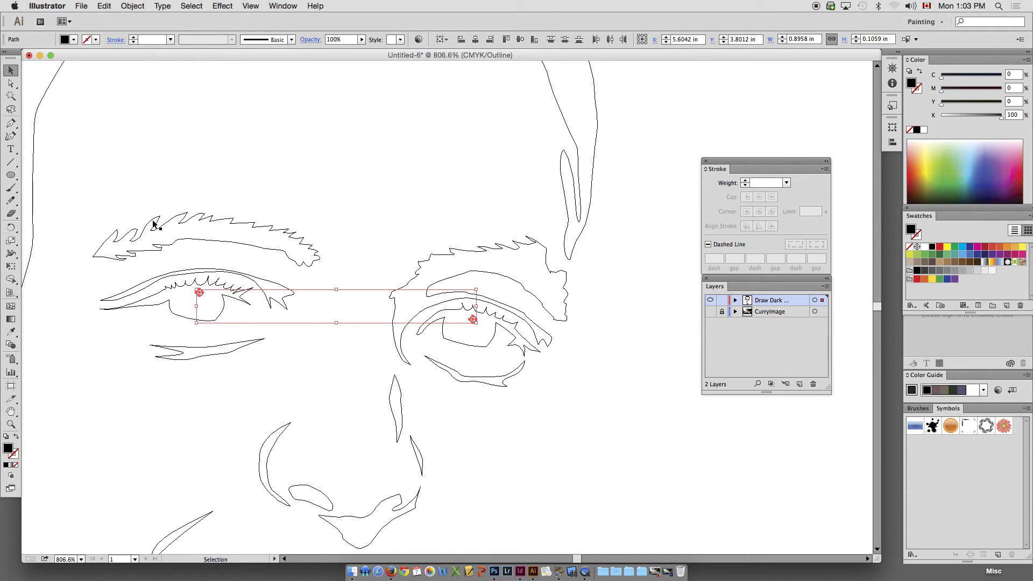
click(194, 262)
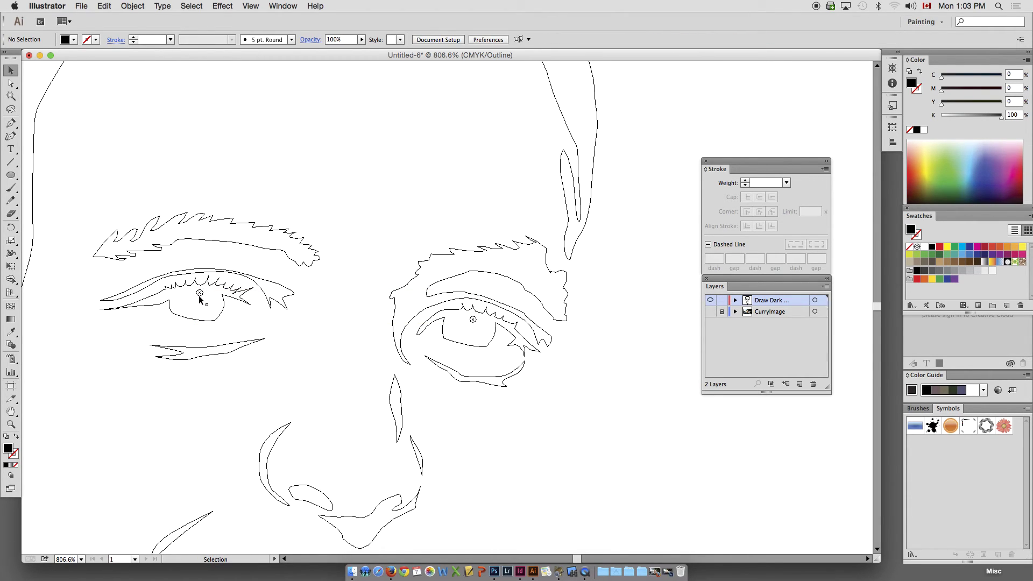
- Open the Pathfinder options and use Shape Builder to subtract the highlight circle from the dark eye shape on the photo's left side
click(200, 293)
shift+click(181, 318)
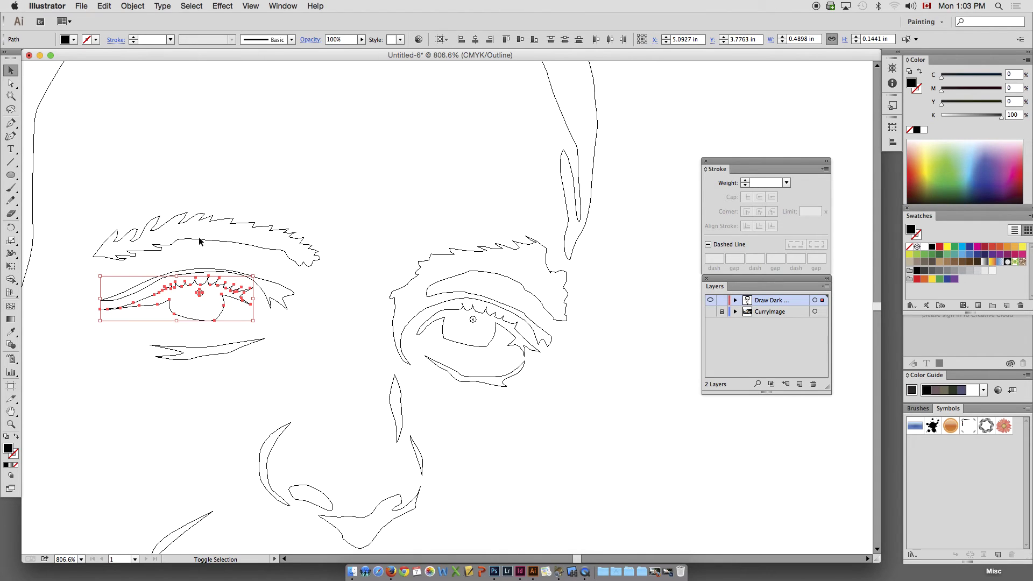
click(277, 6)
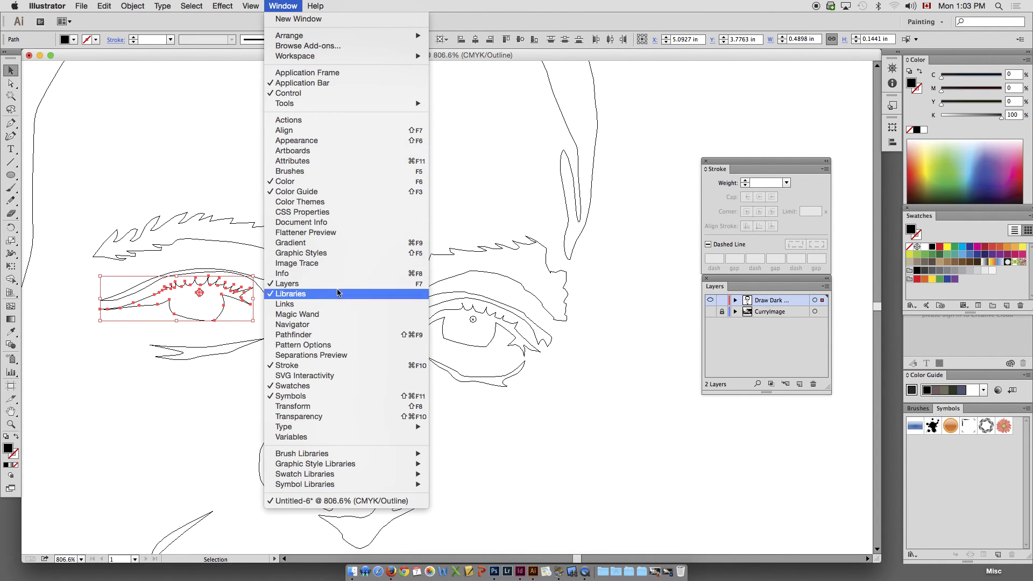
click(330, 336)
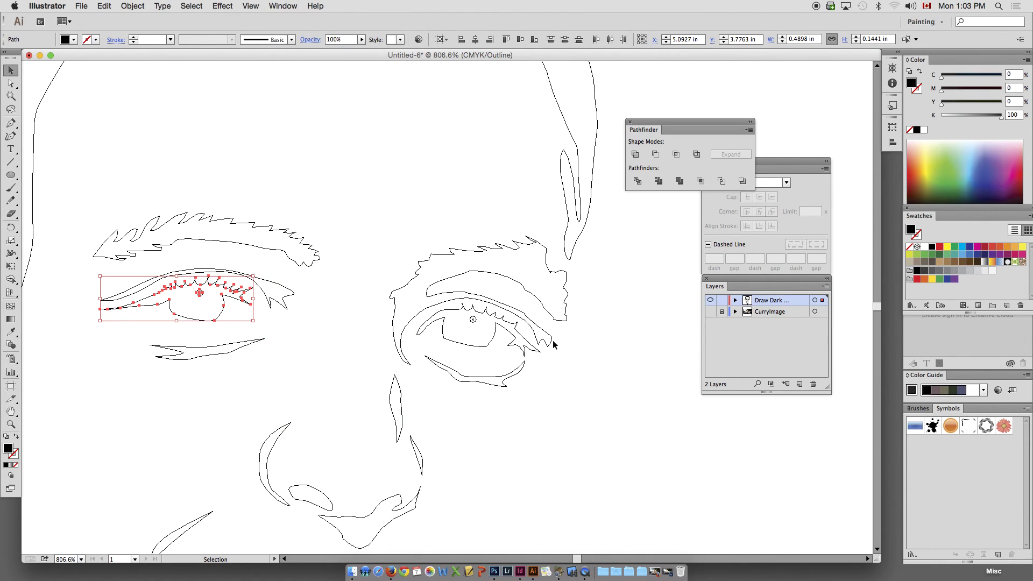
click(11, 279)
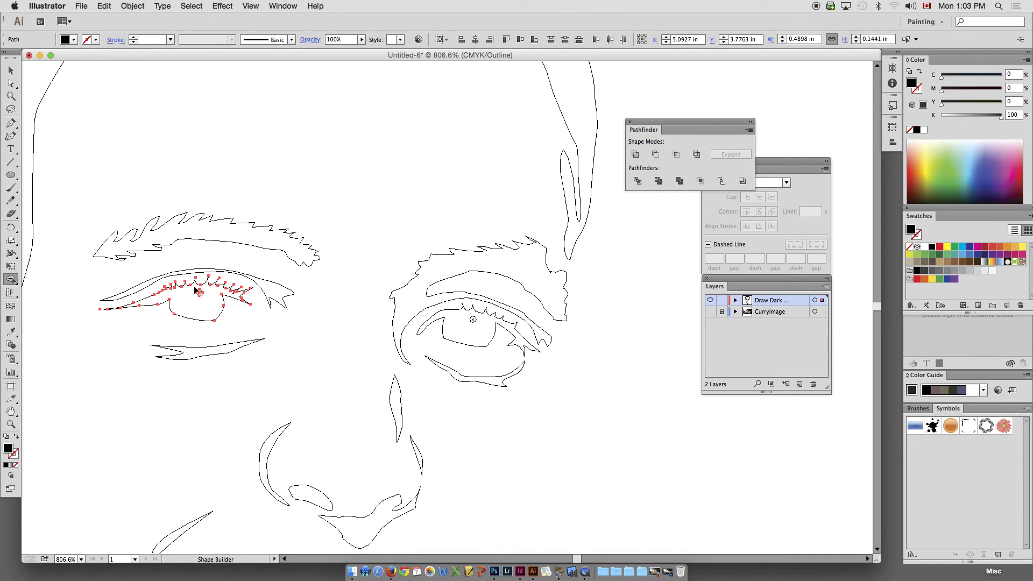
- Subtract the highlight circle from the dark eye shape on the photo's right side with Shape Builder, and deselect everything
super+click(473, 319)
shift+super+click(443, 336)
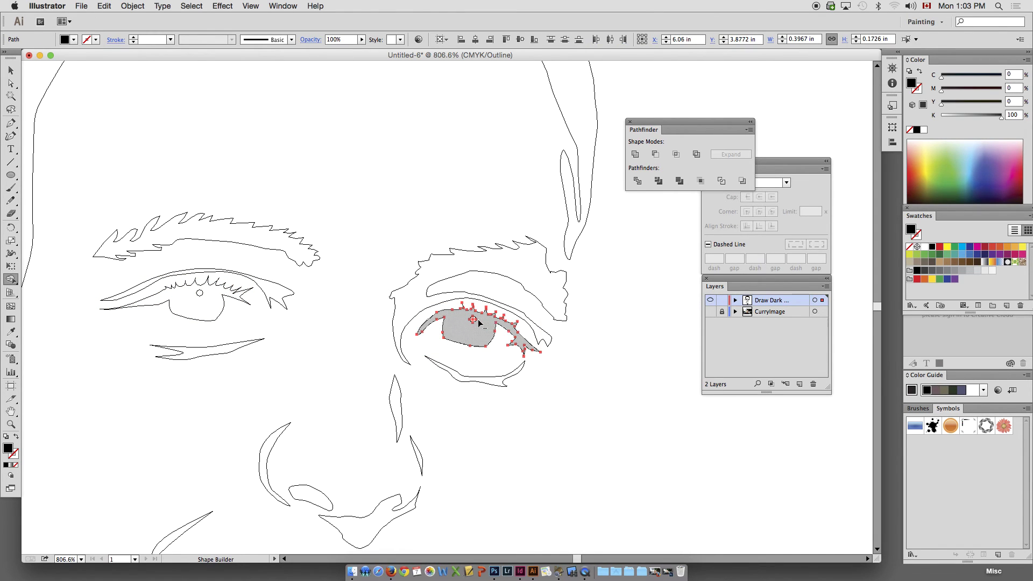
alt+click(473, 322)
key(super+shift+a)
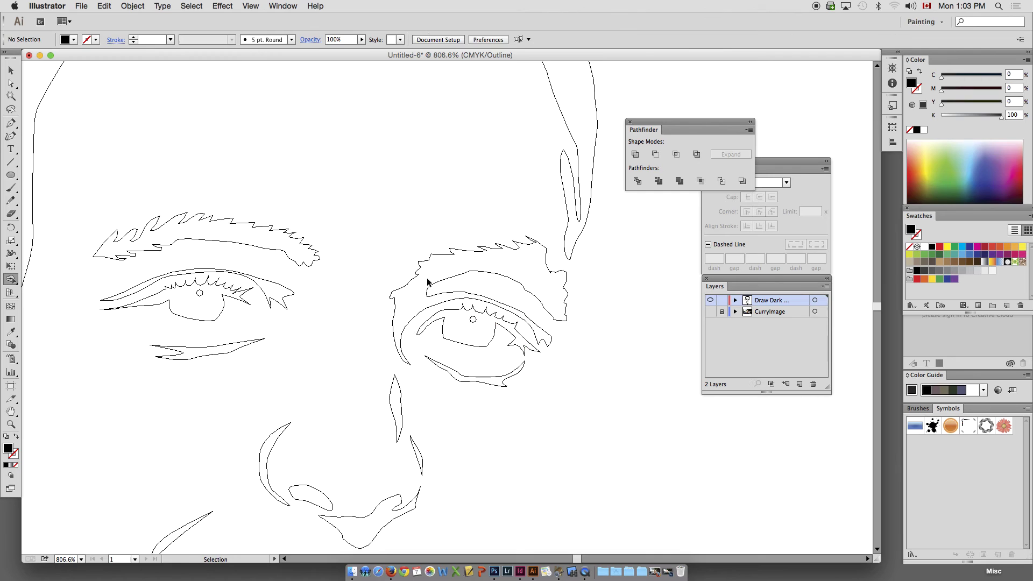
- Return to preview view and examine the black-filled portrait, including the eye highlights, up close and as a whole
key(super+y)
alt+super+click(402, 276)
alt+super+click(402, 276)
alt+super+click(402, 275)
drag(440, 298, 377, 254)
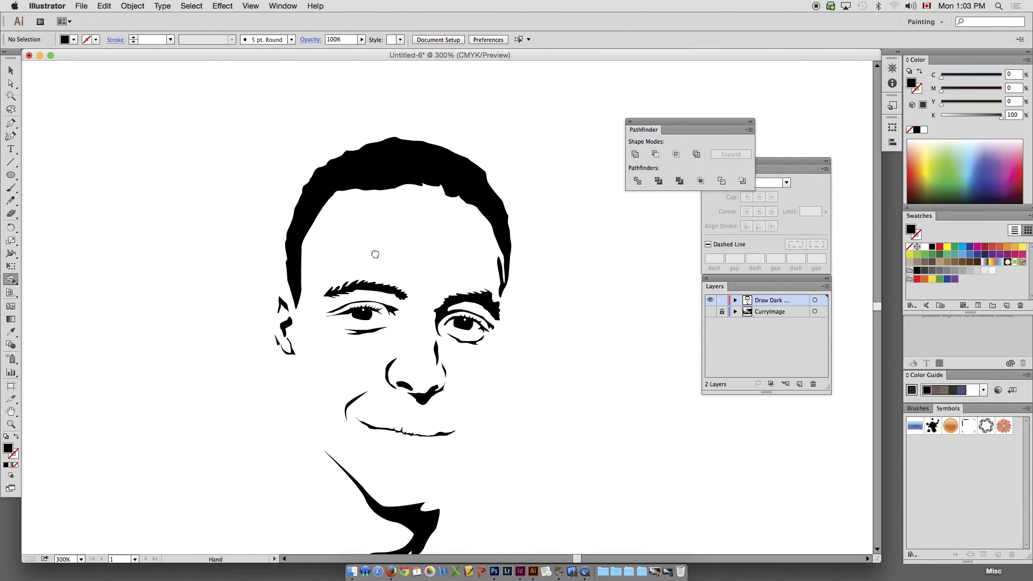
drag(247, 150, 541, 443)
drag(487, 341, 412, 270)
alt+super+click(411, 270)
alt+super+click(411, 270)
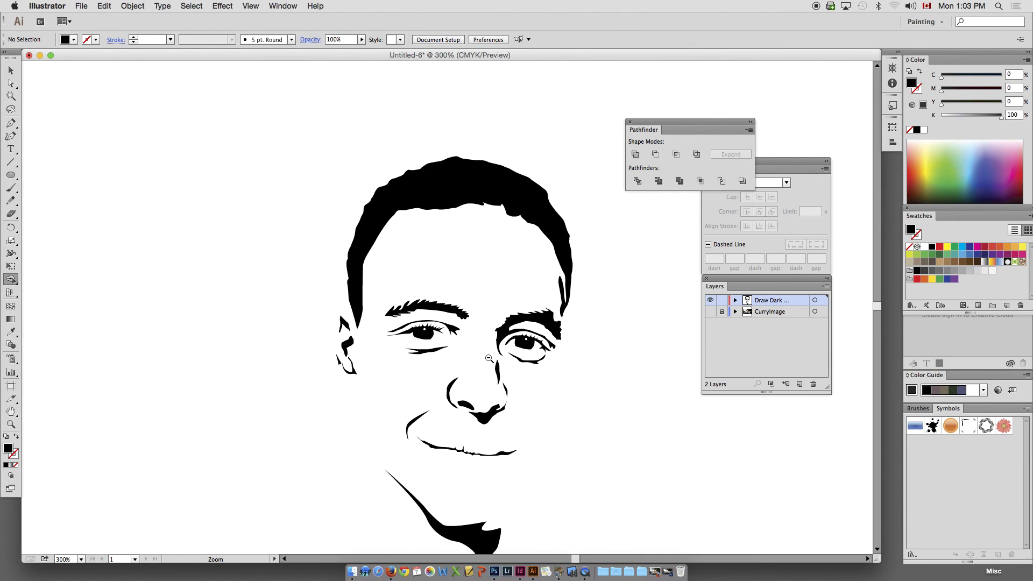
drag(482, 362, 418, 310)
drag(224, 177, 523, 432)
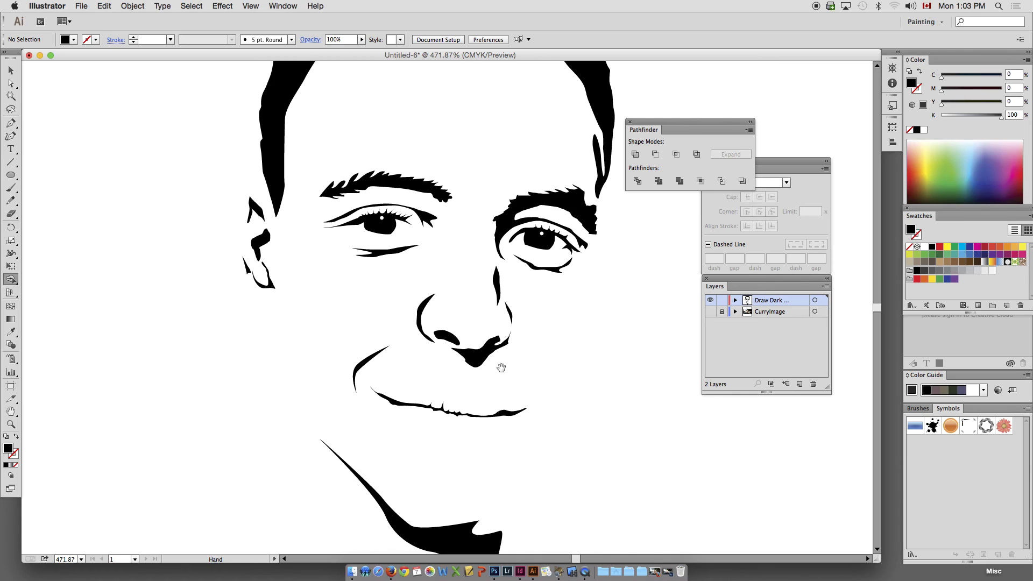
alt+click(441, 336)
drag(441, 245, 458, 362)
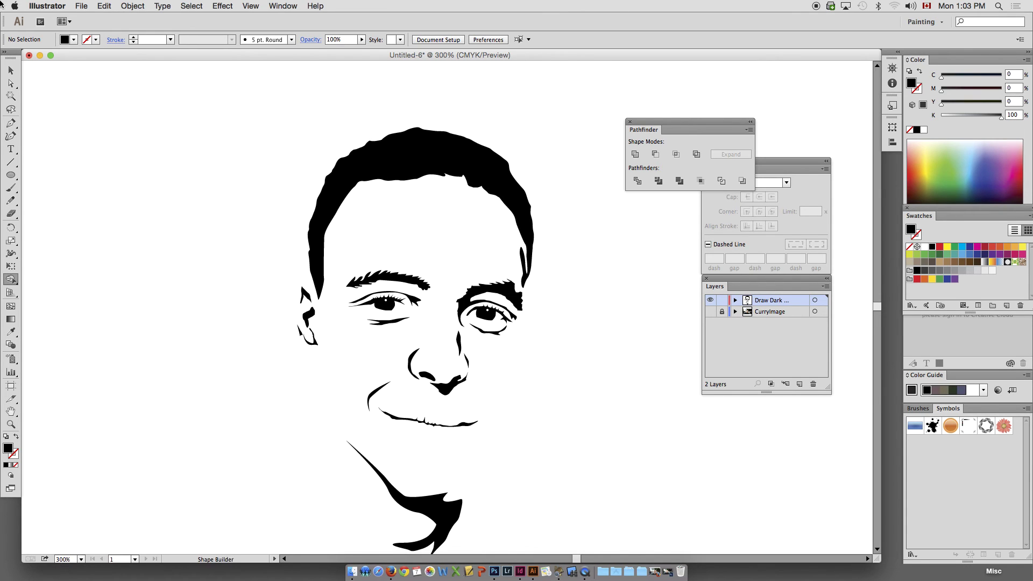
- Show the CurryImage photo layer again beneath the black shapes, with the Selection tool active
click(15, 69)
click(710, 312)
scroll(479, 279, right, 2)
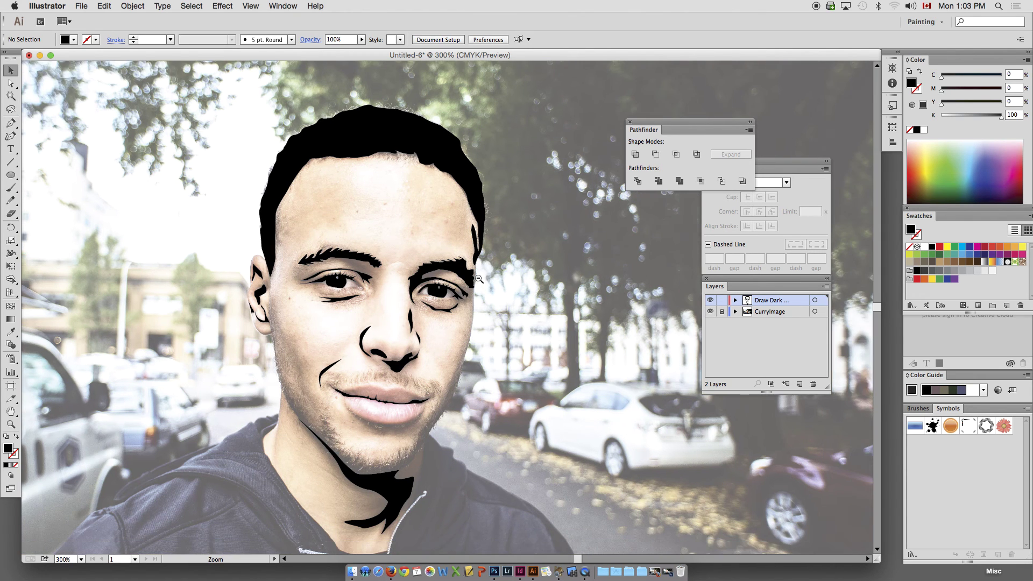
alt+super+click(470, 294)
drag(478, 367, 514, 308)
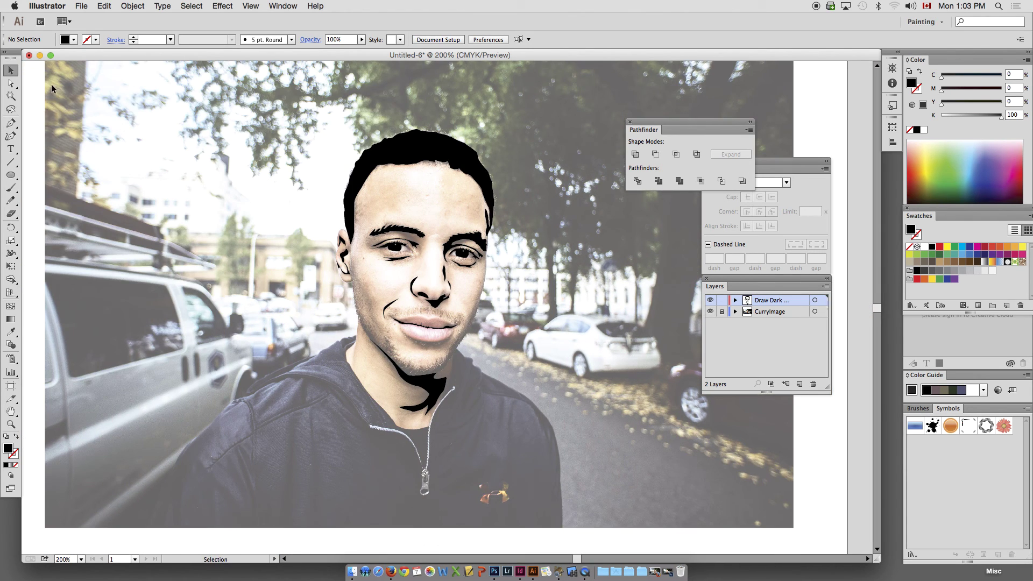
scroll(473, 354, right, 2)
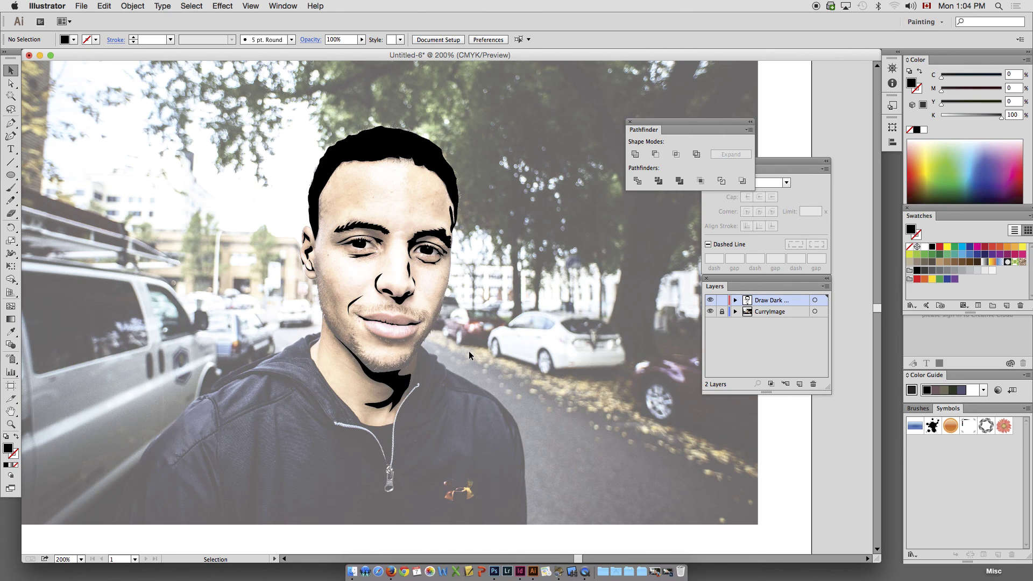
drag(202, 188, 221, 195)
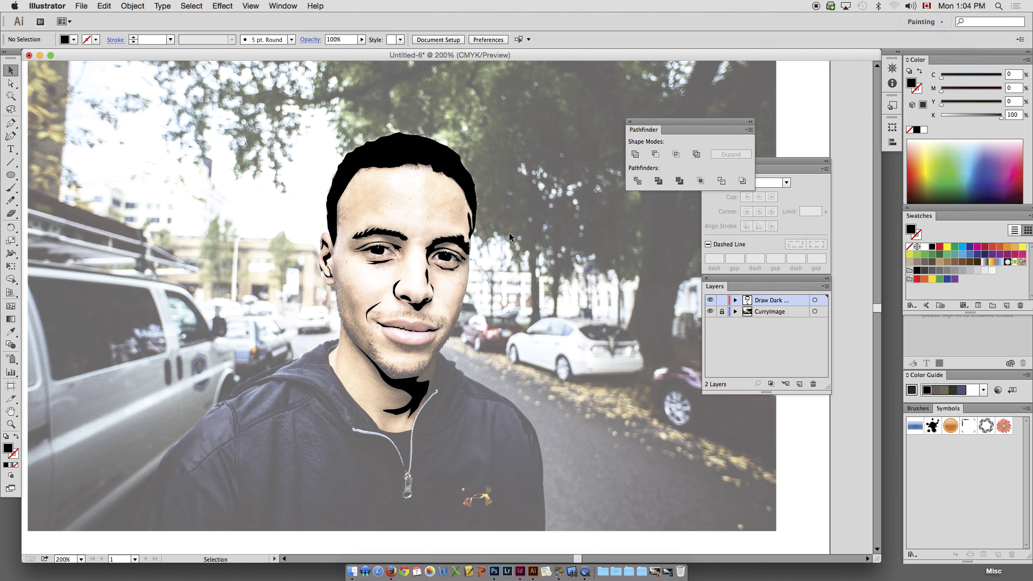
drag(446, 297, 463, 308)
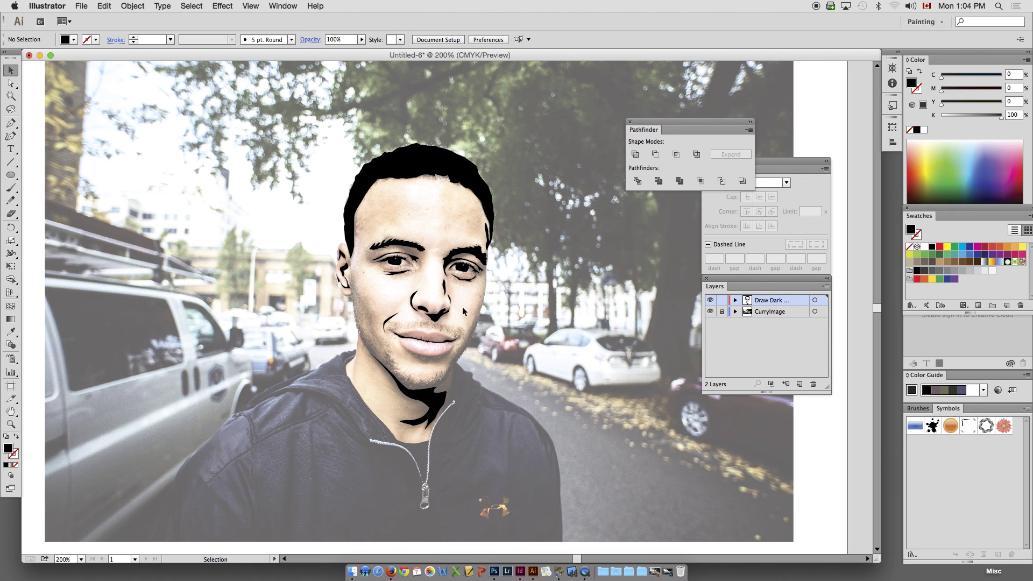